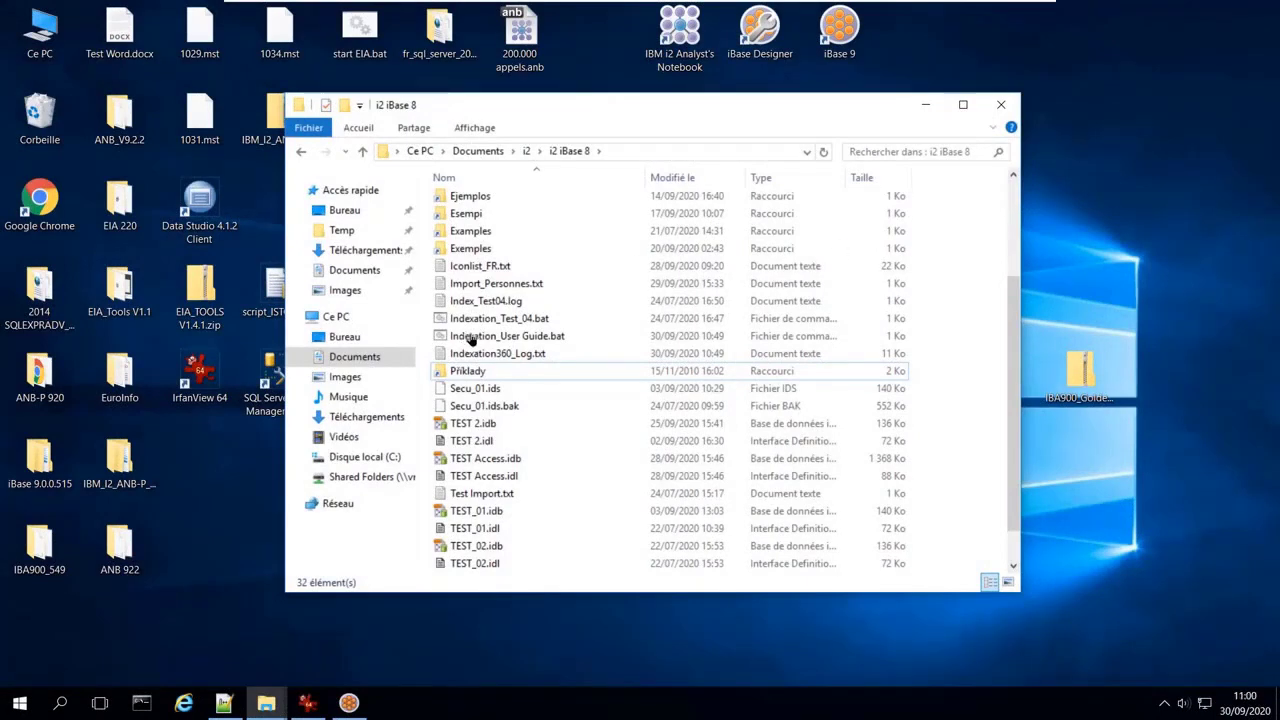
Step: Open Indexation_User Guide.bat for editing, review its indexing command line, and close it
click(537, 337)
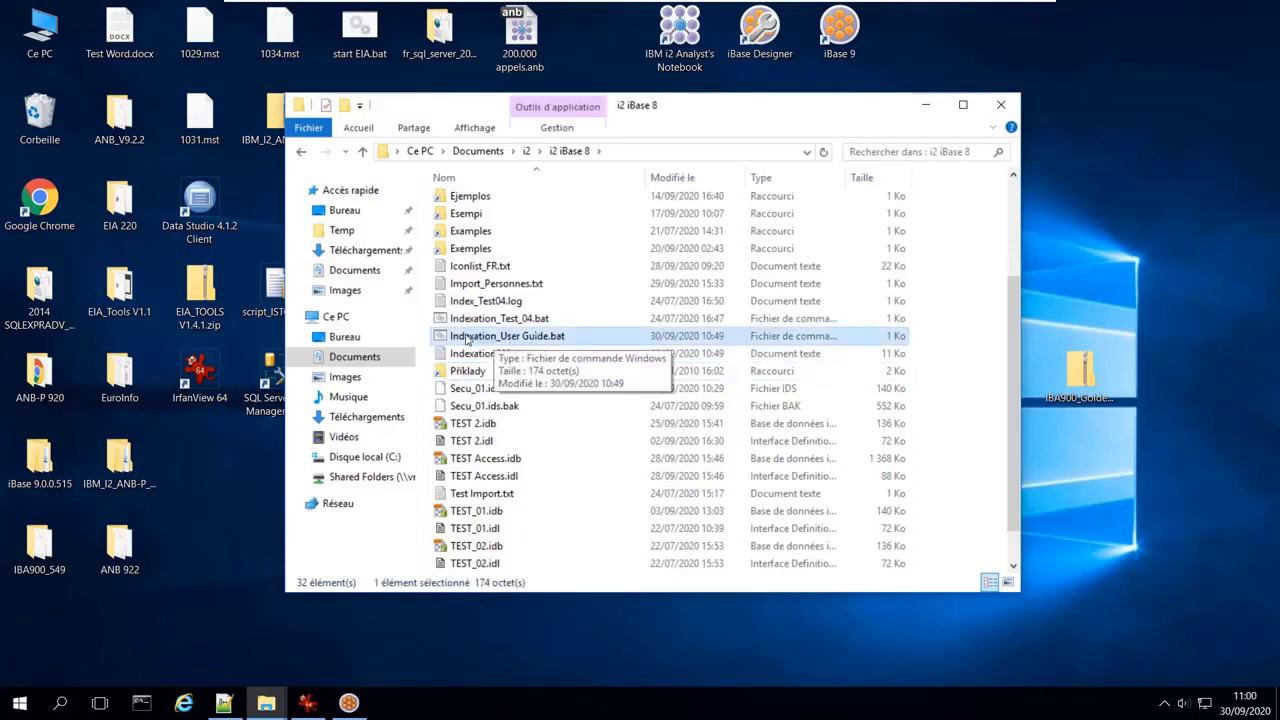
right_click(466, 340)
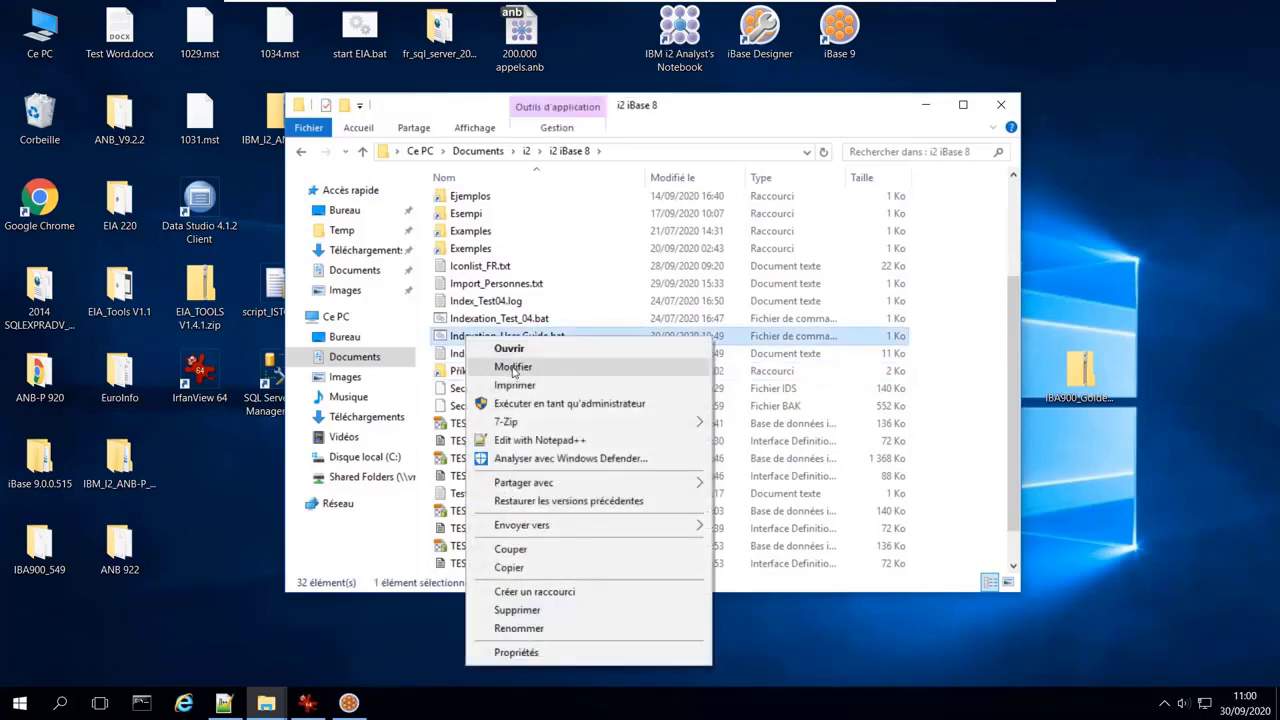
click(512, 372)
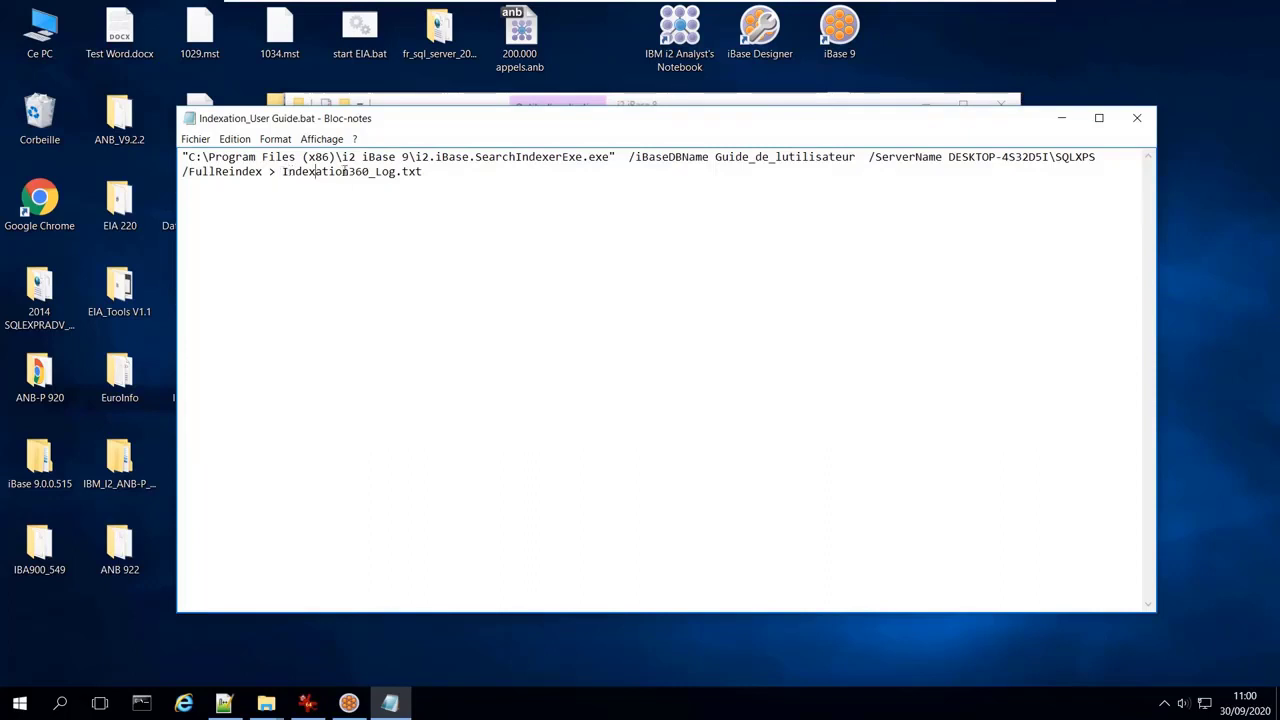
click(1137, 118)
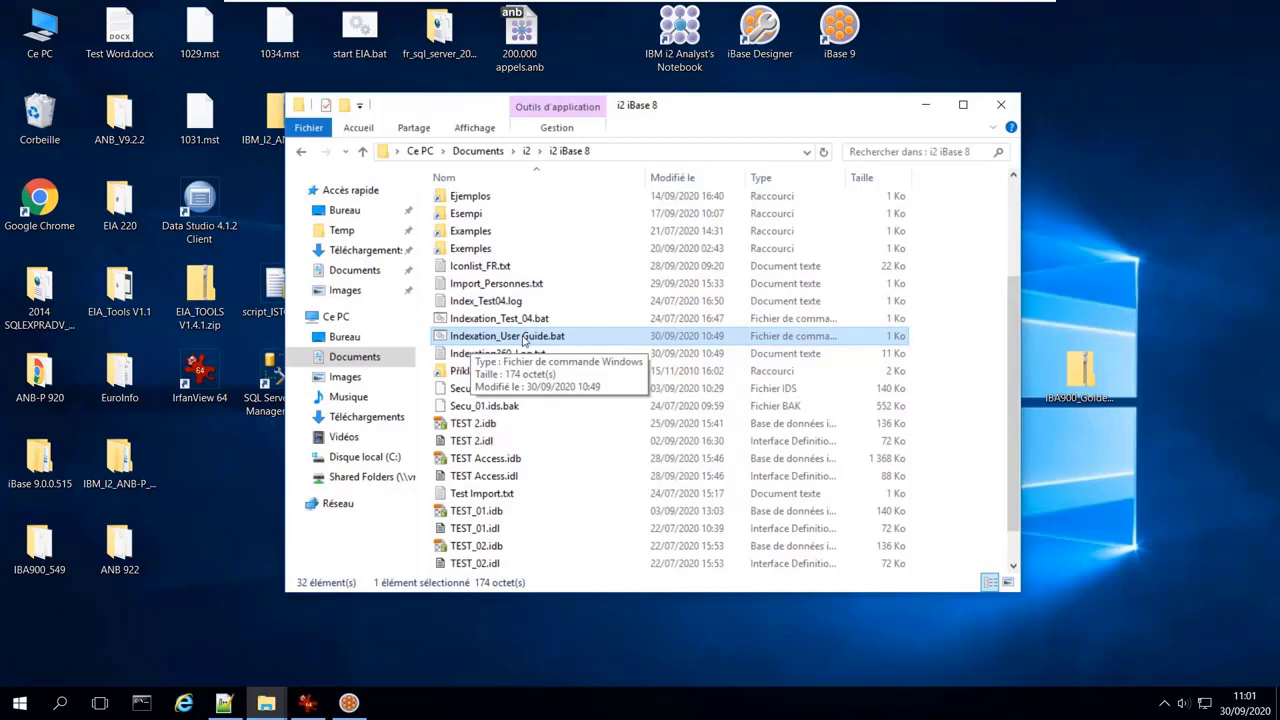
Step: Open Indexation360_Log.txt and search it for "FAIL"
double_click(476, 358)
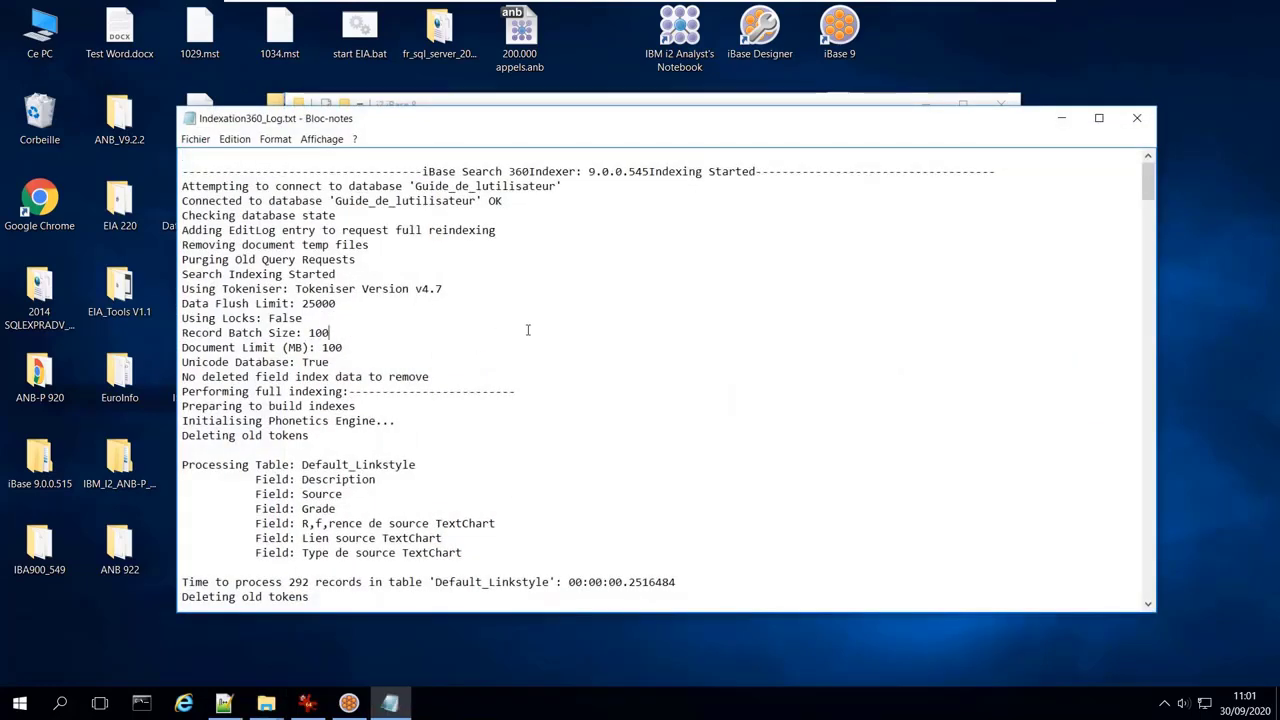
key(ctrl+f)
text(FAIL)
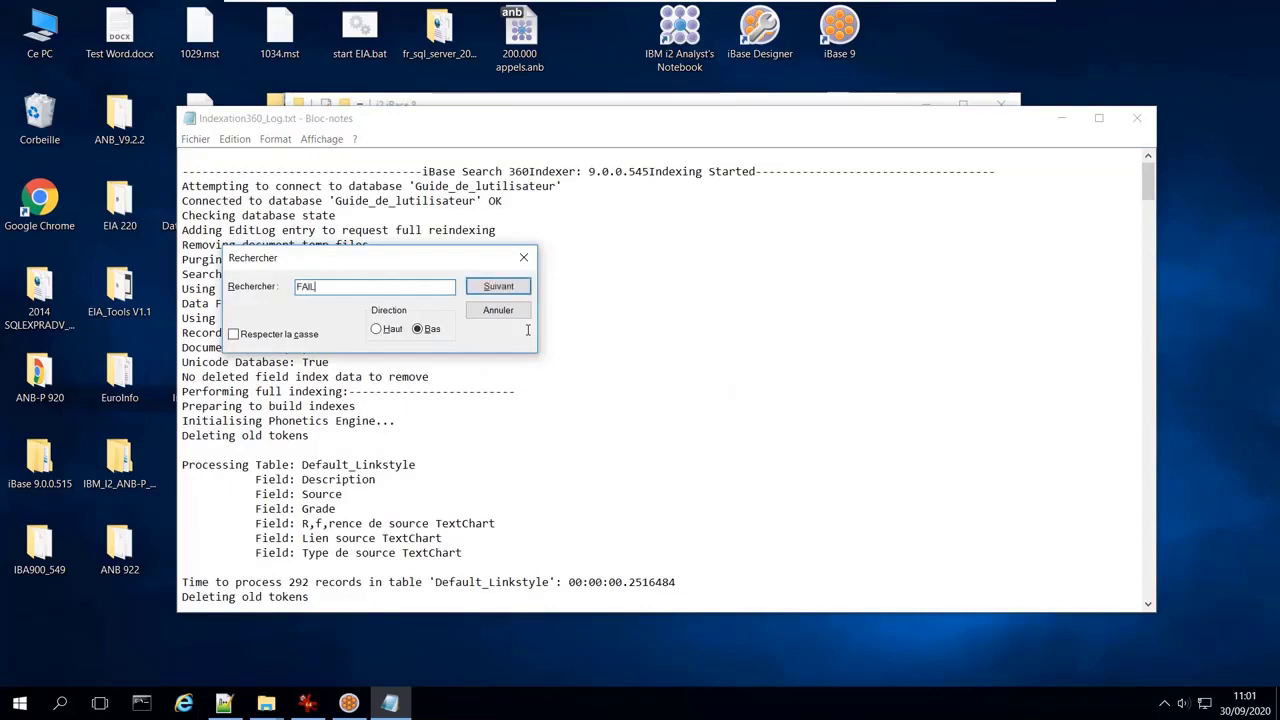
key(Return)
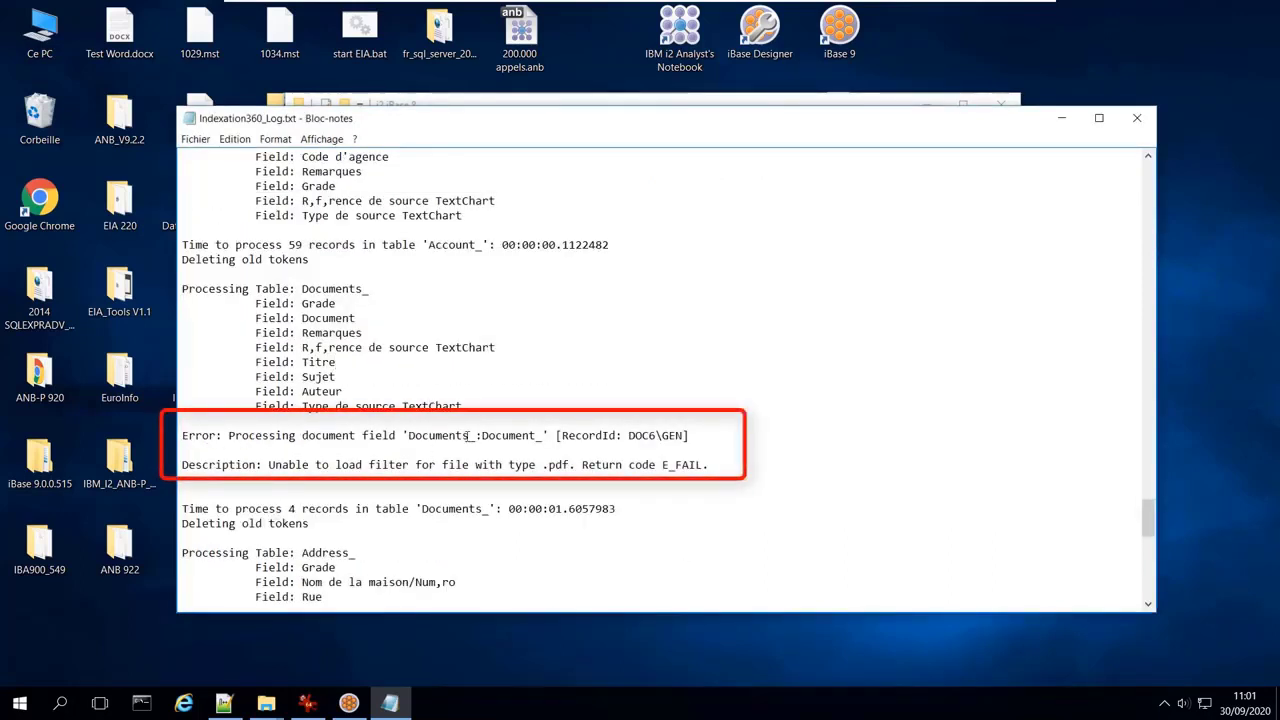
Step: Highlight the error description under the Documents_ table in the indexing log, and close the log
drag(263, 466, 708, 466)
click(408, 466)
drag(269, 465, 699, 466)
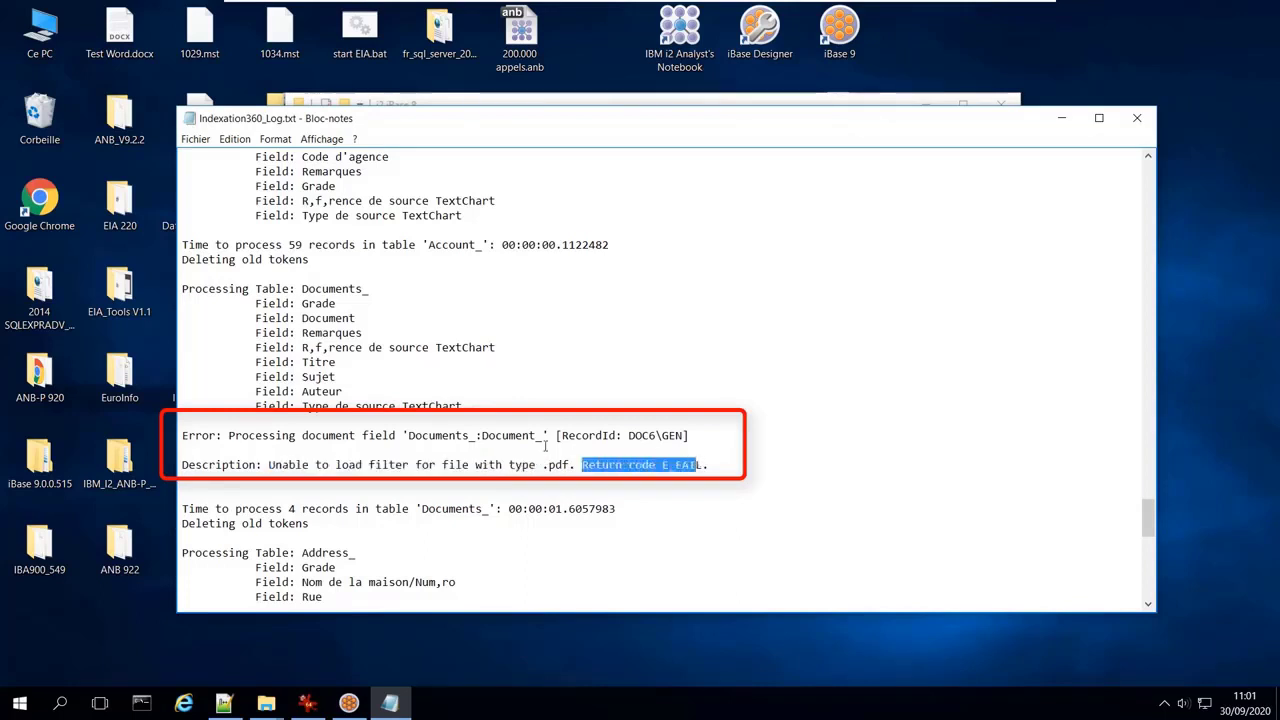
drag(269, 465, 571, 466)
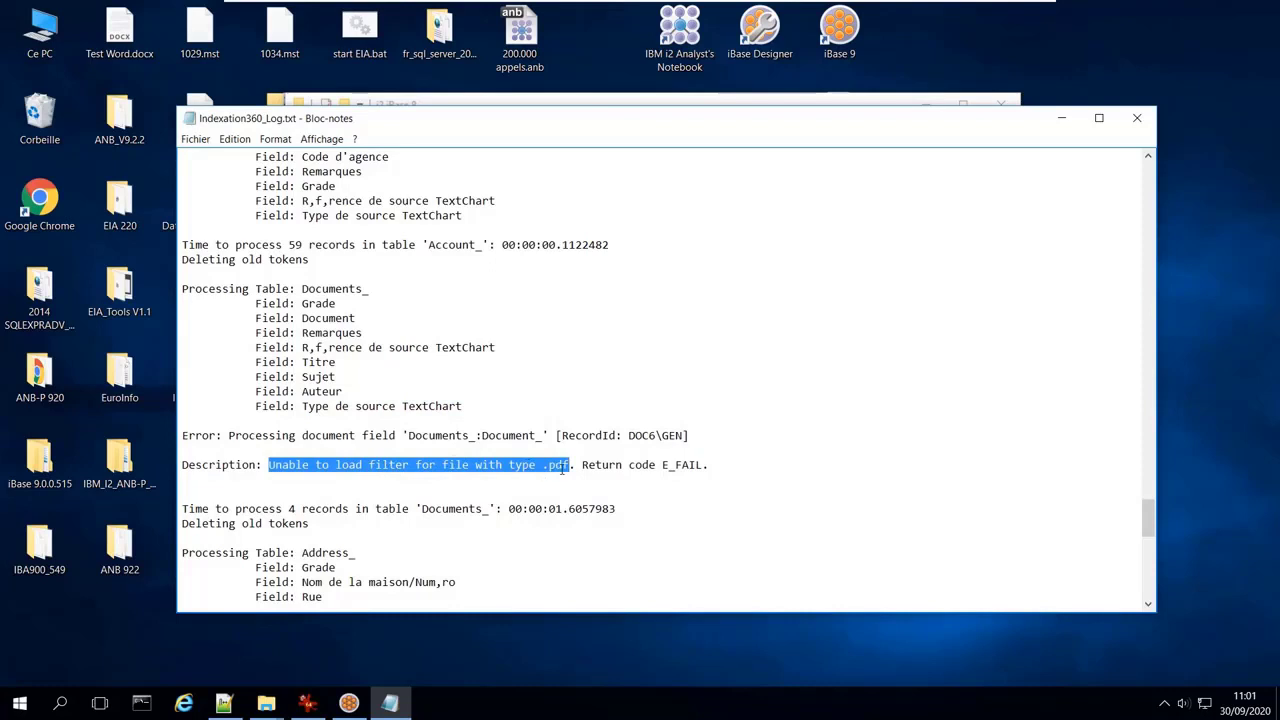
click(761, 434)
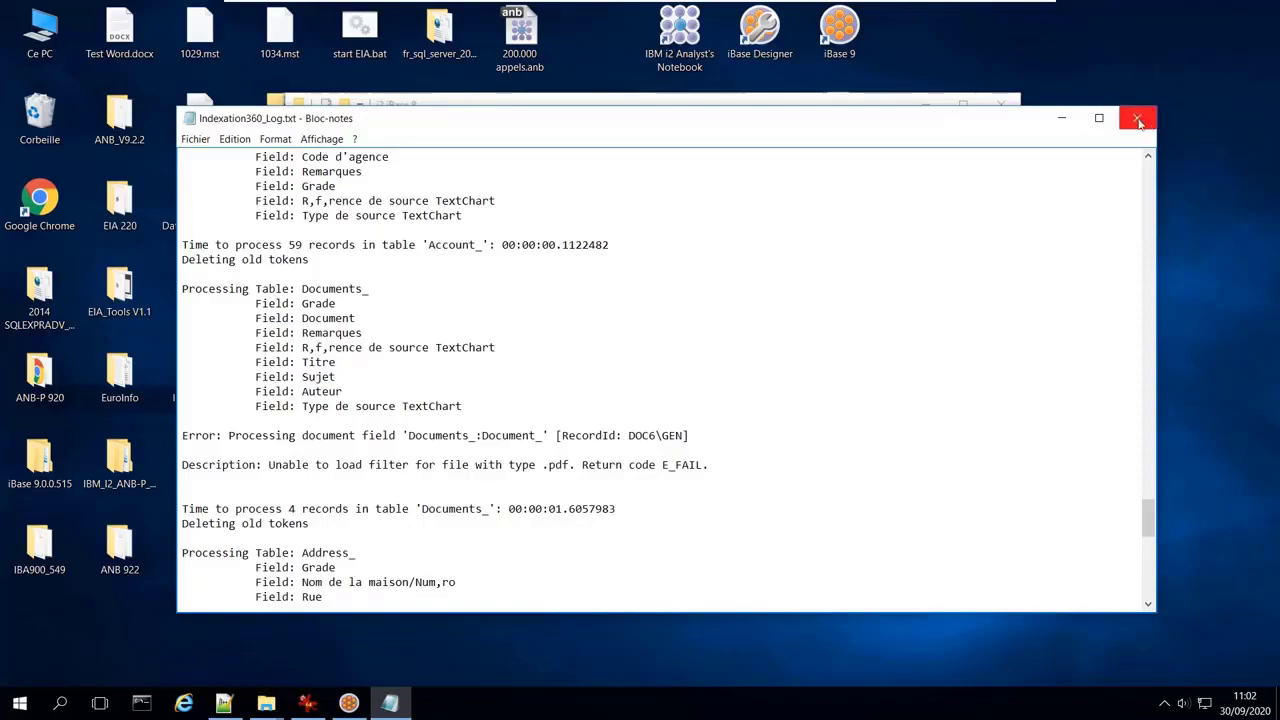
click(1138, 118)
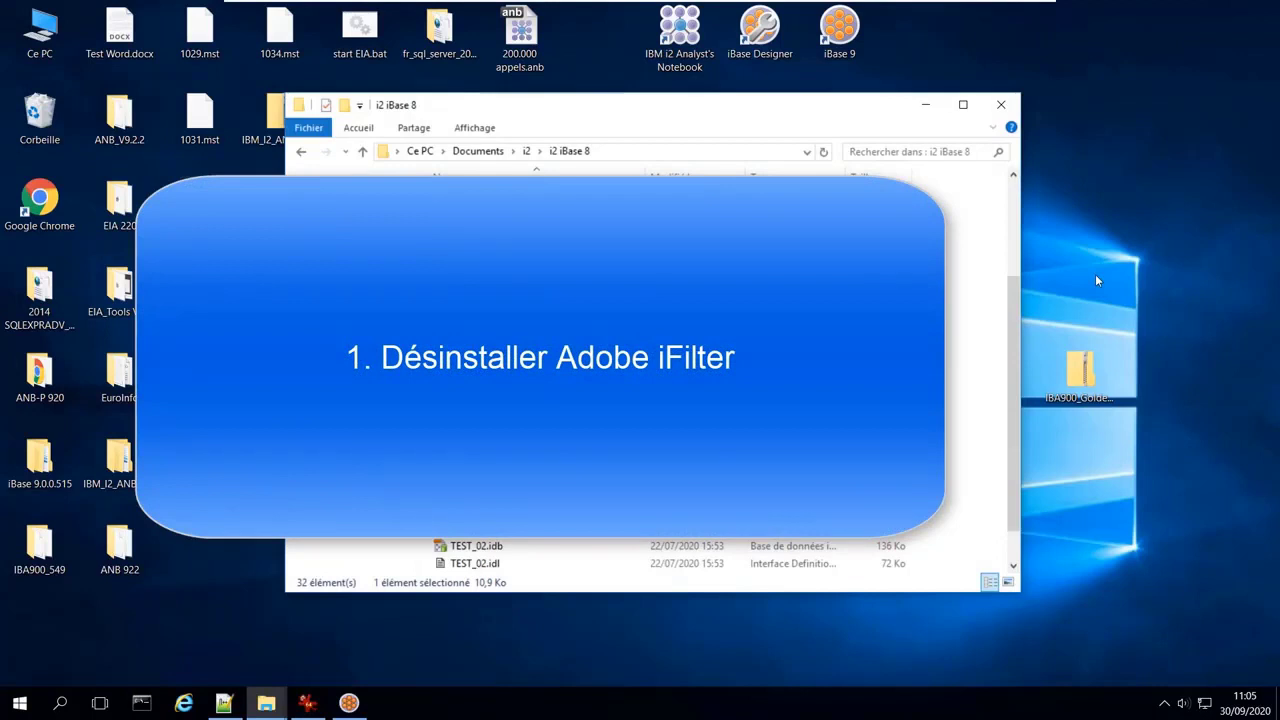
Step: Uninstall Adobe PDF iFilter 9 for 64-bit platforms from the installed programs and authorise the system change
click(60, 704)
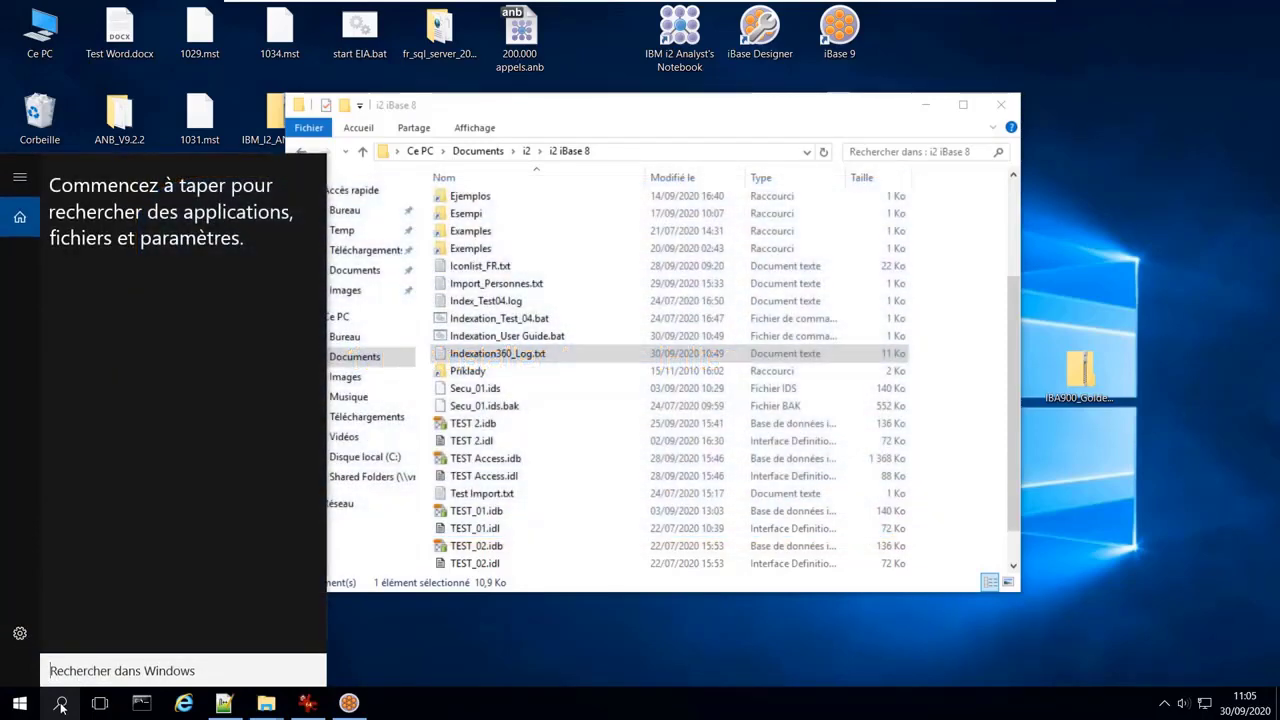
text(Ajouter)
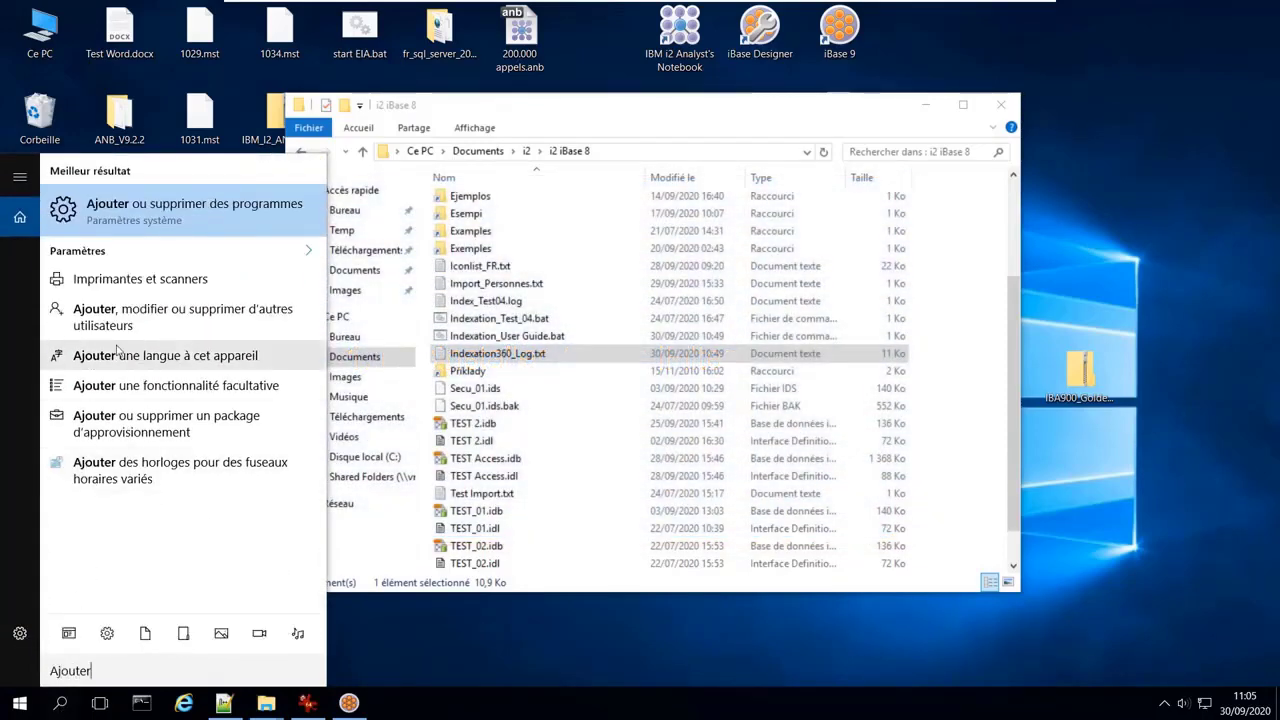
click(145, 212)
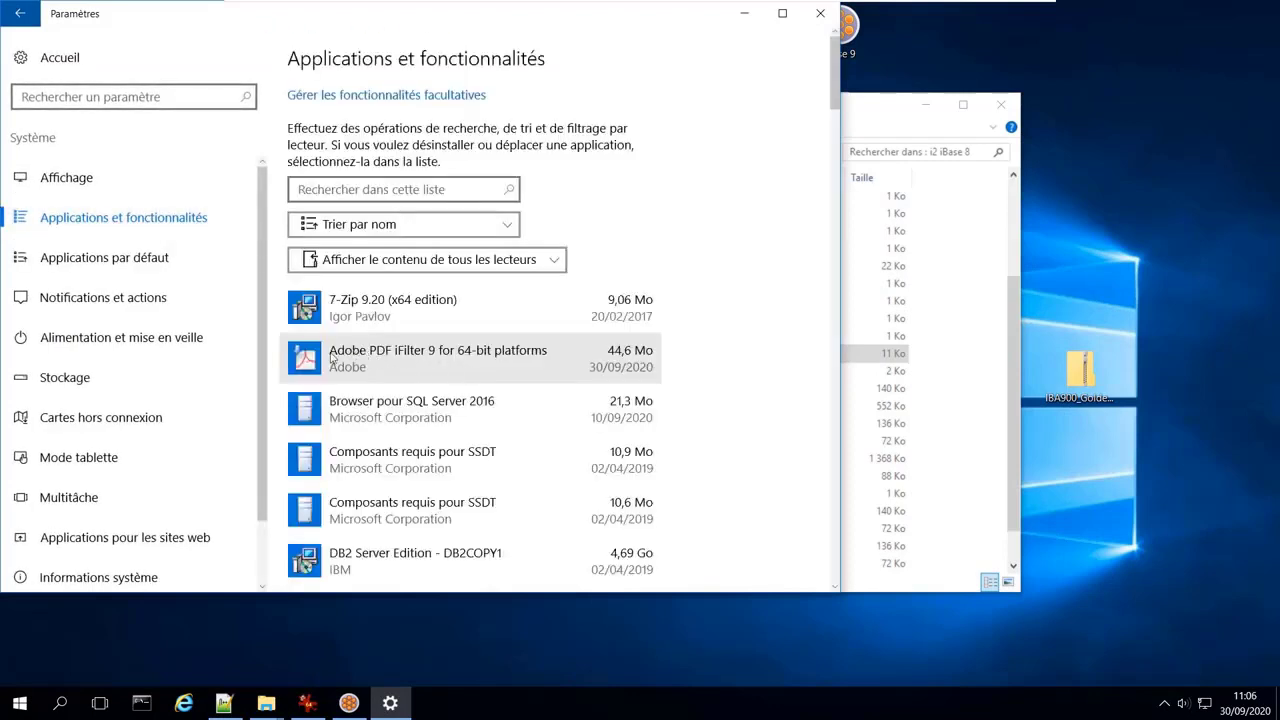
click(417, 362)
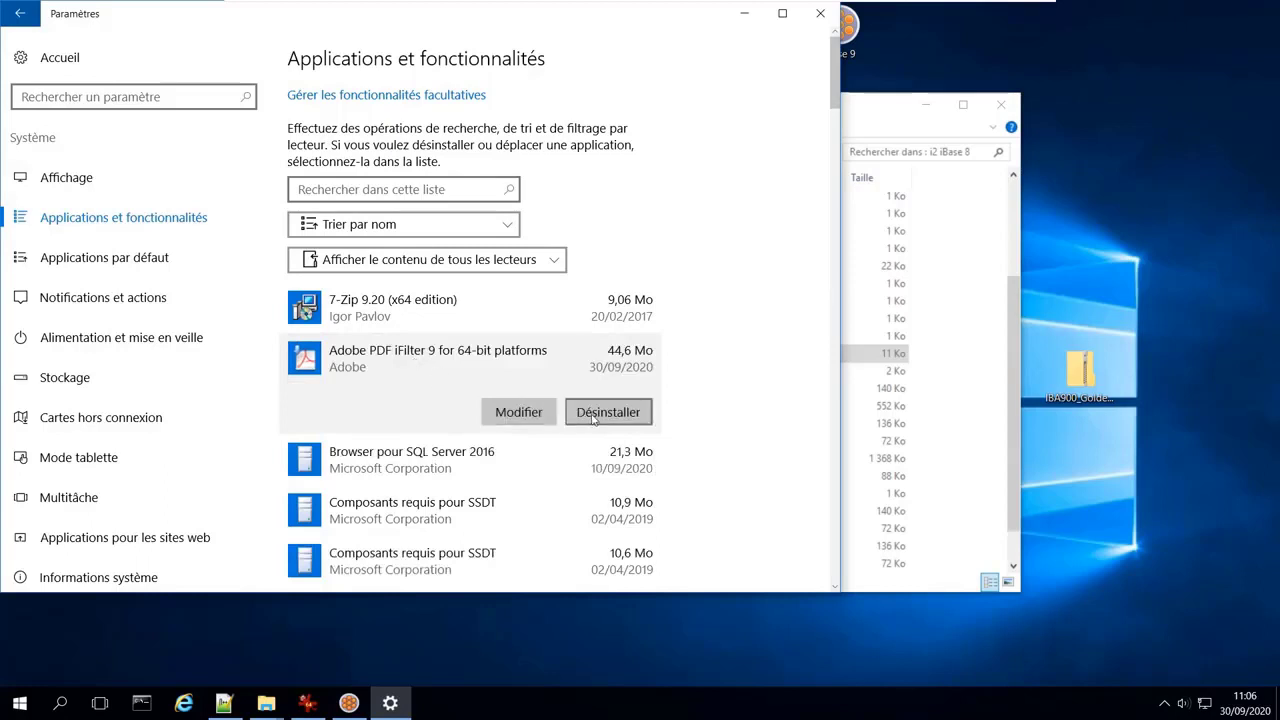
click(594, 418)
click(670, 374)
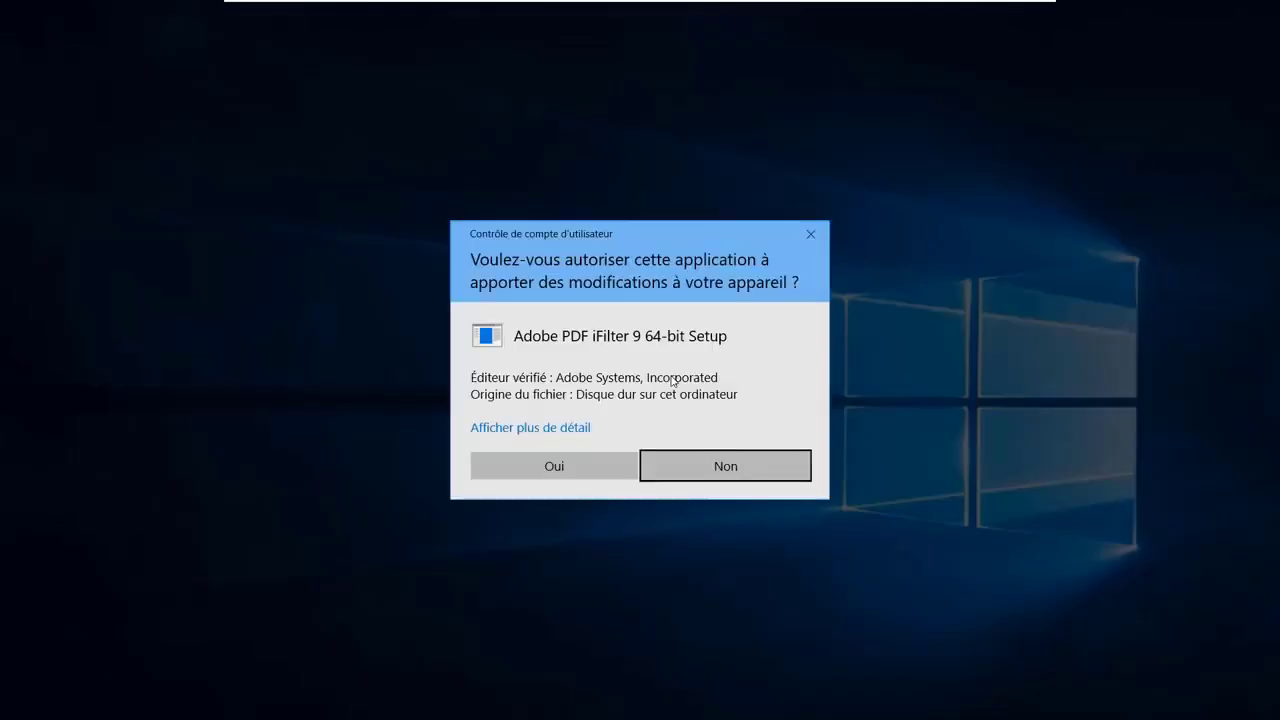
click(582, 463)
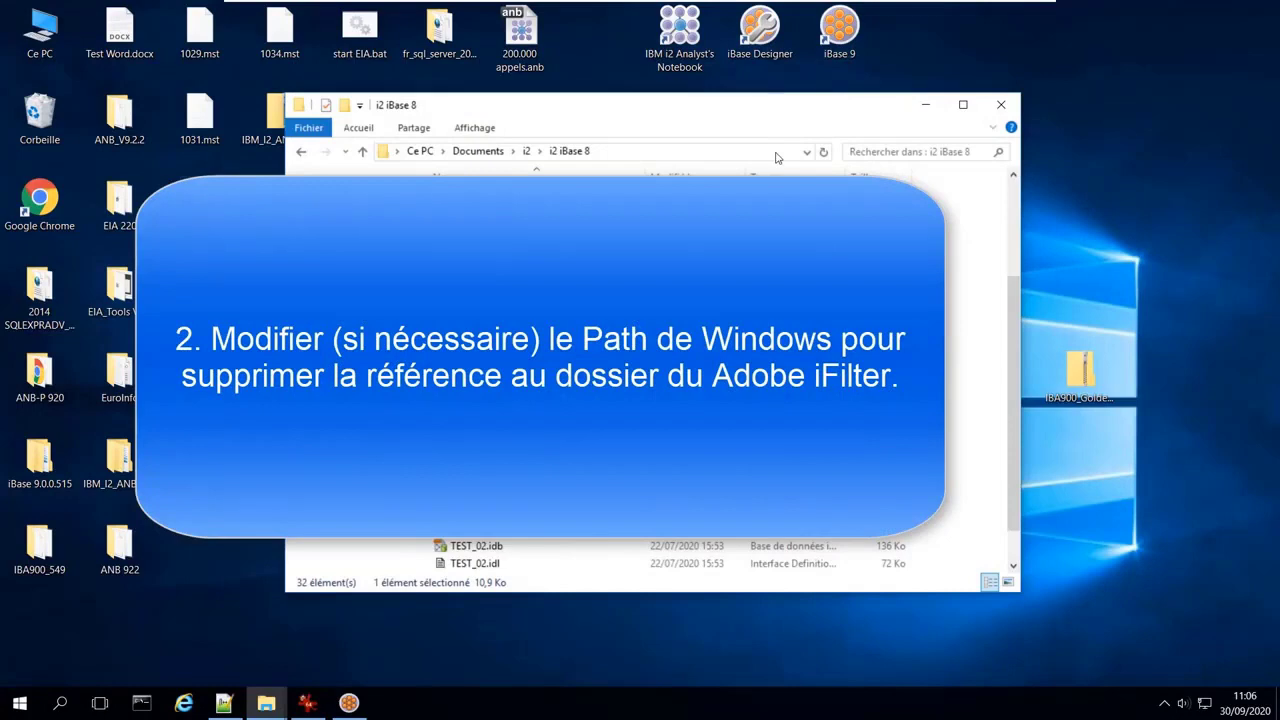
Step: Minimise the folder window and open the Windows environment variables from the advanced system settings
click(925, 104)
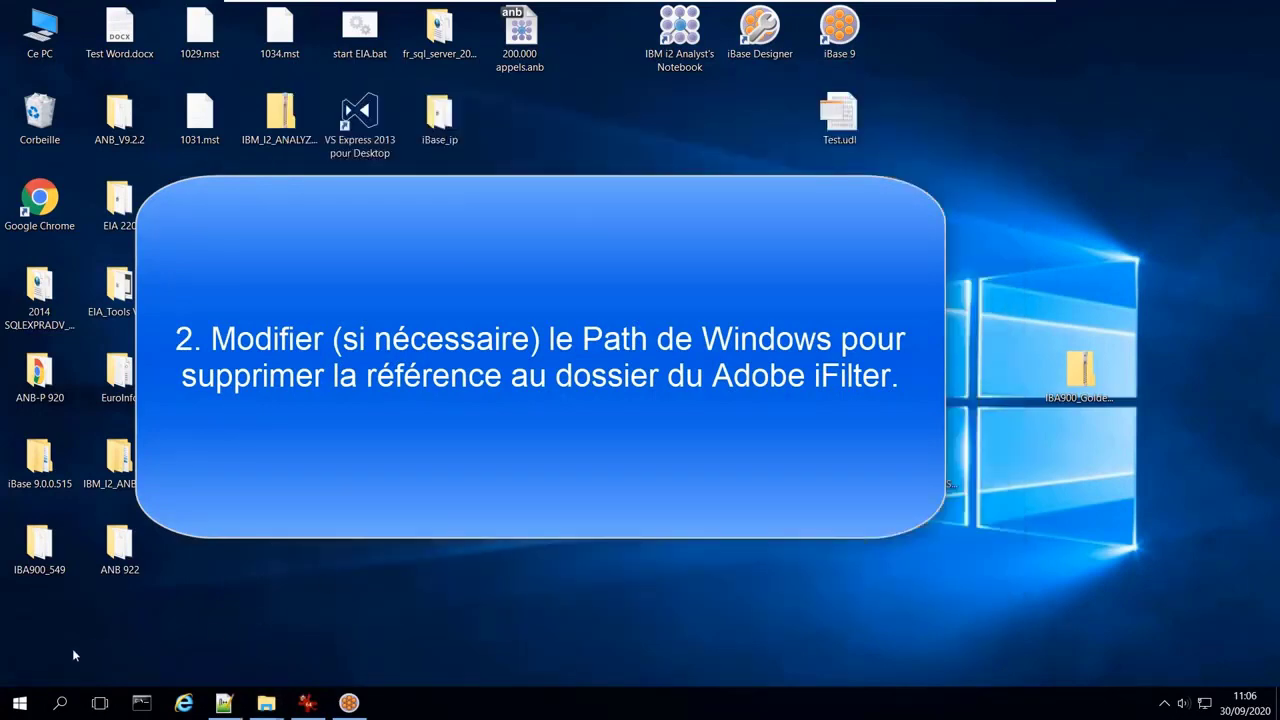
click(60, 704)
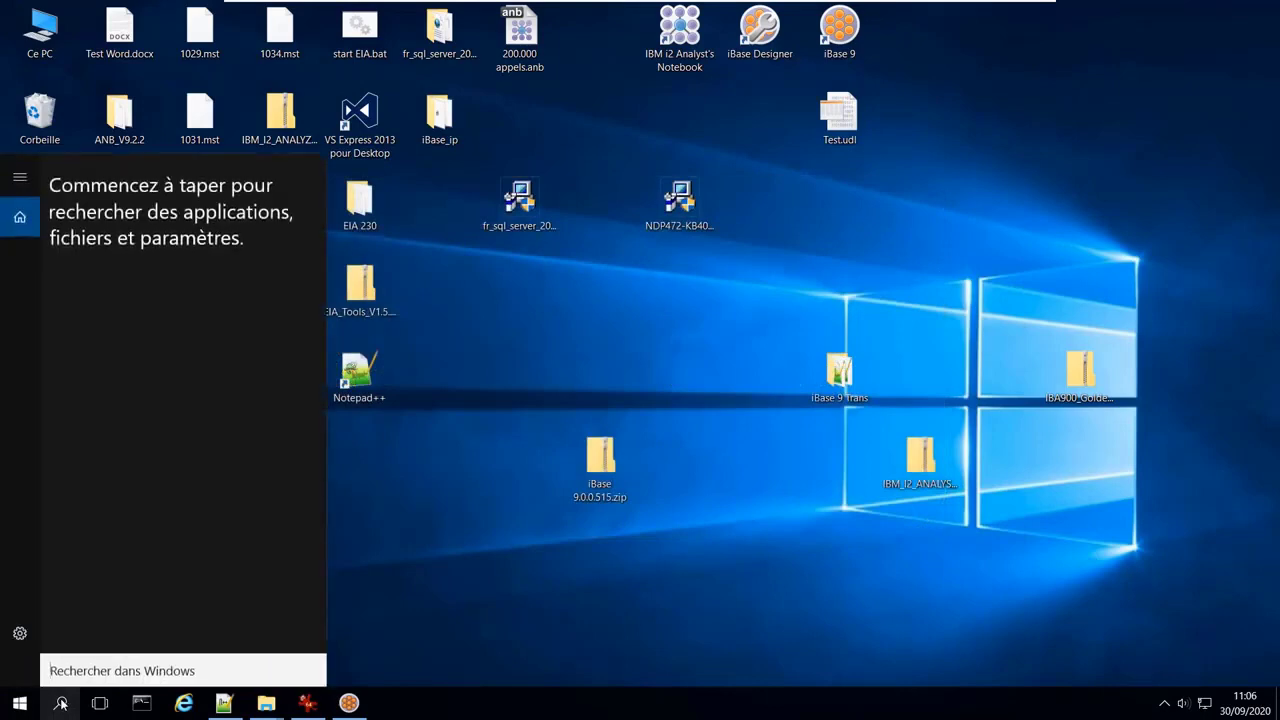
text(panneau)
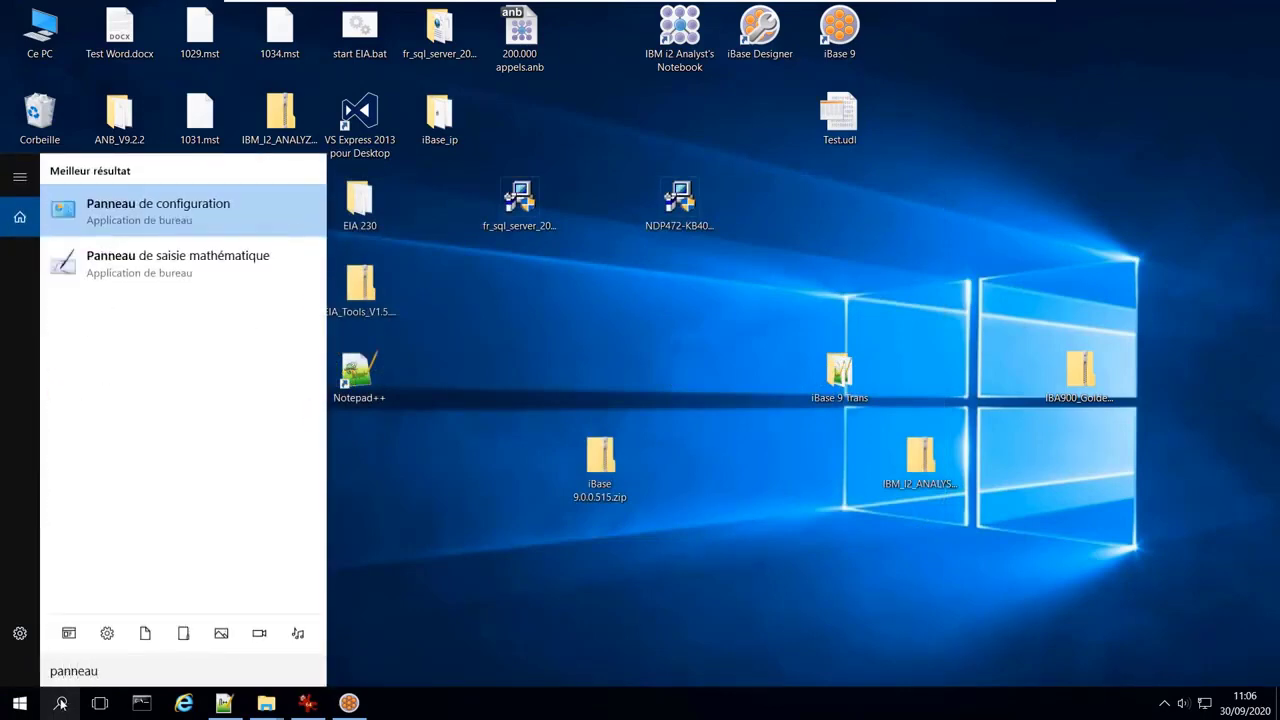
click(128, 216)
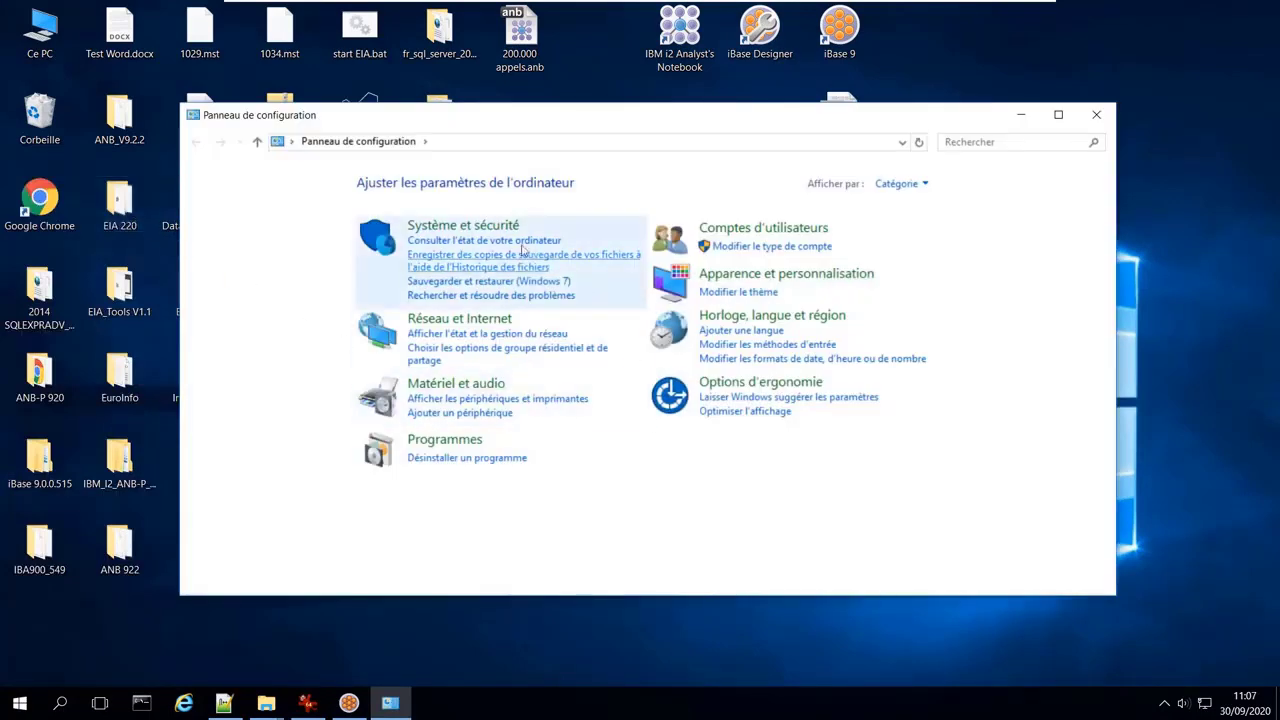
click(465, 228)
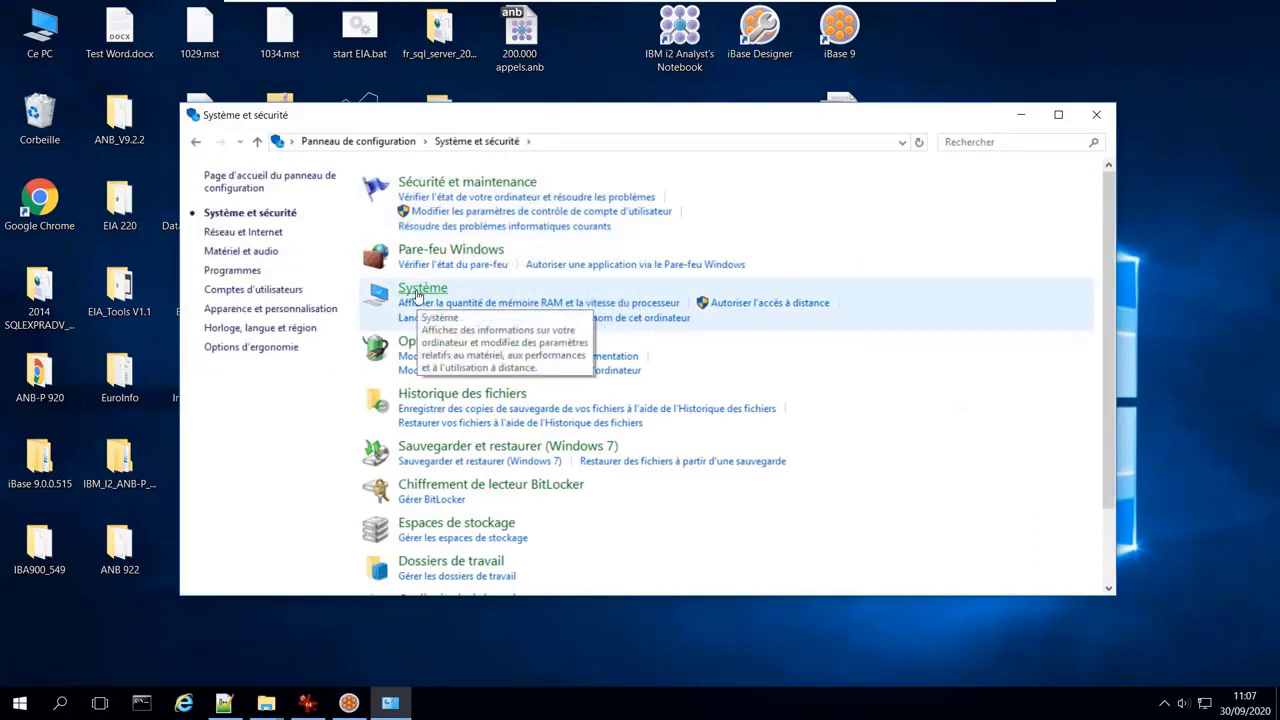
click(418, 292)
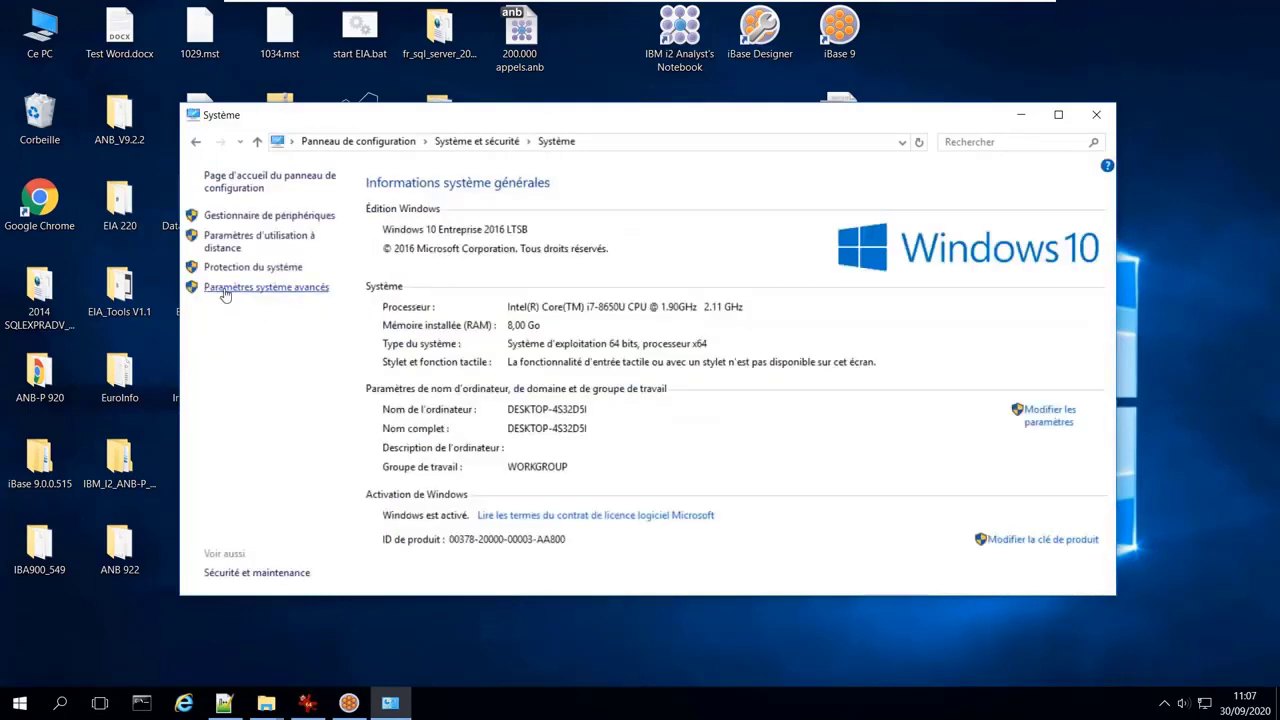
click(249, 290)
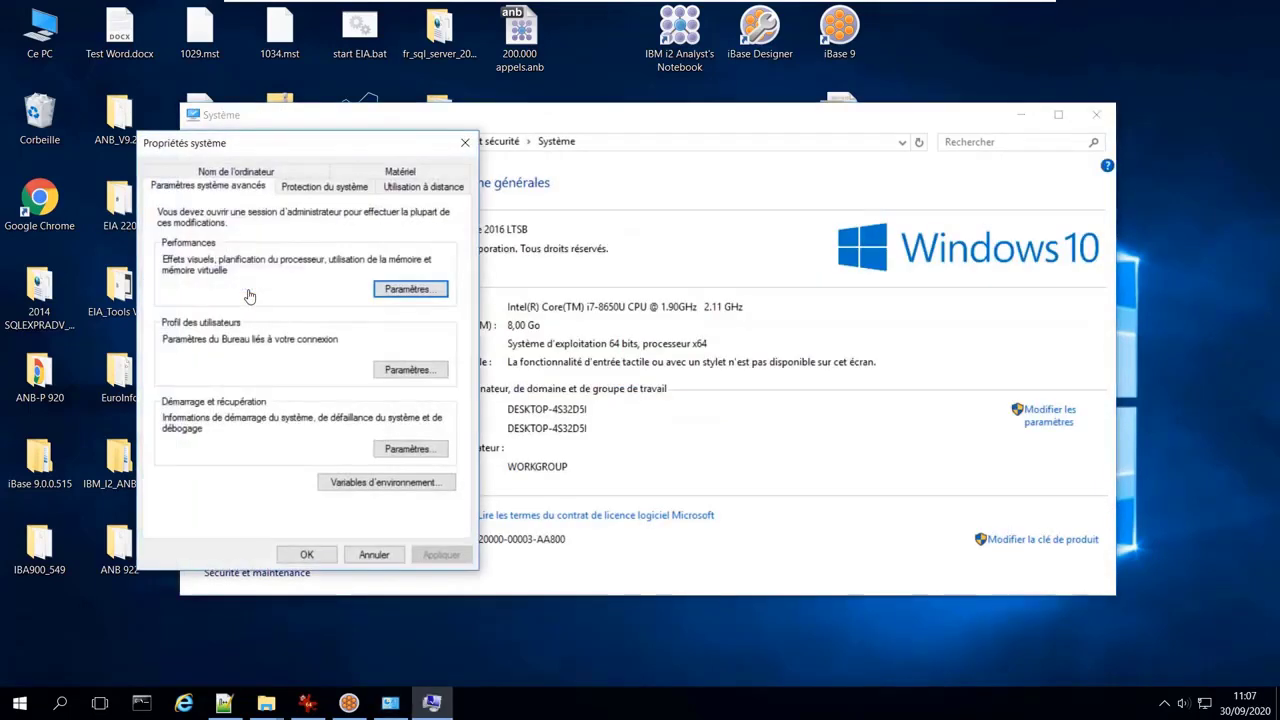
click(385, 482)
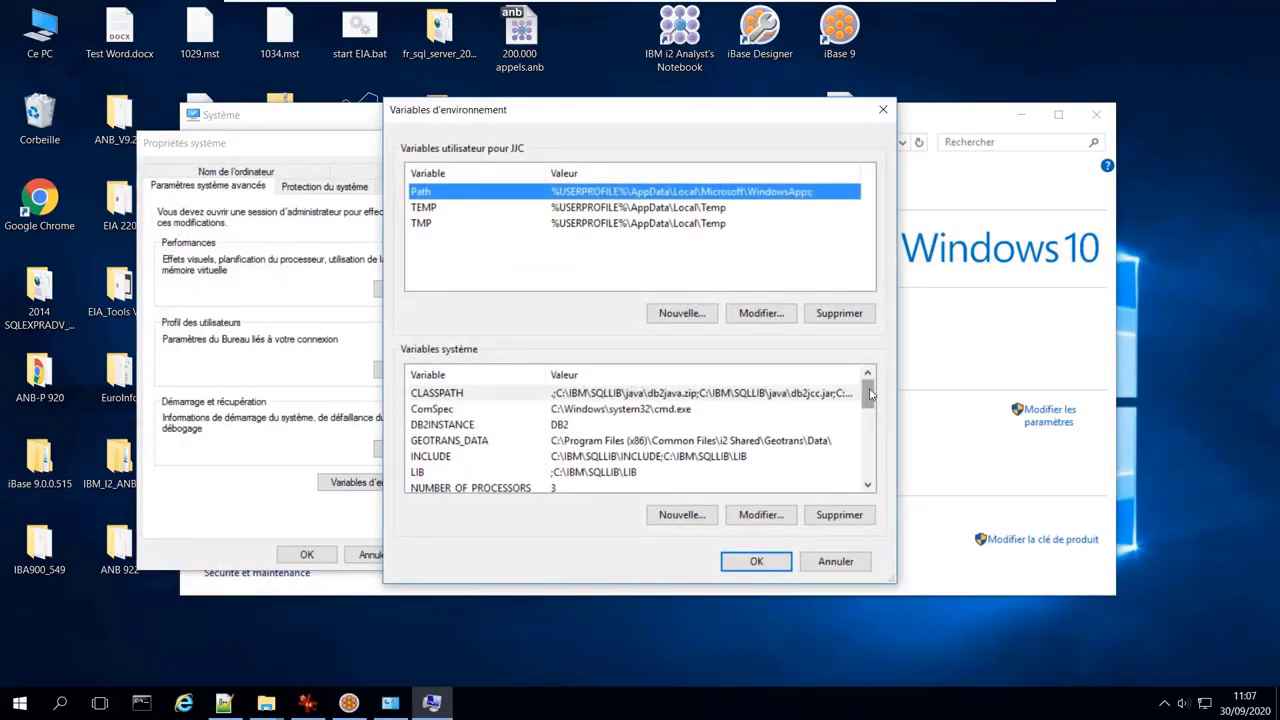
Step: Check the system Path variable for a reference to the Adobe iFilter folder, and close all system settings without saving changes
drag(870, 395, 870, 420)
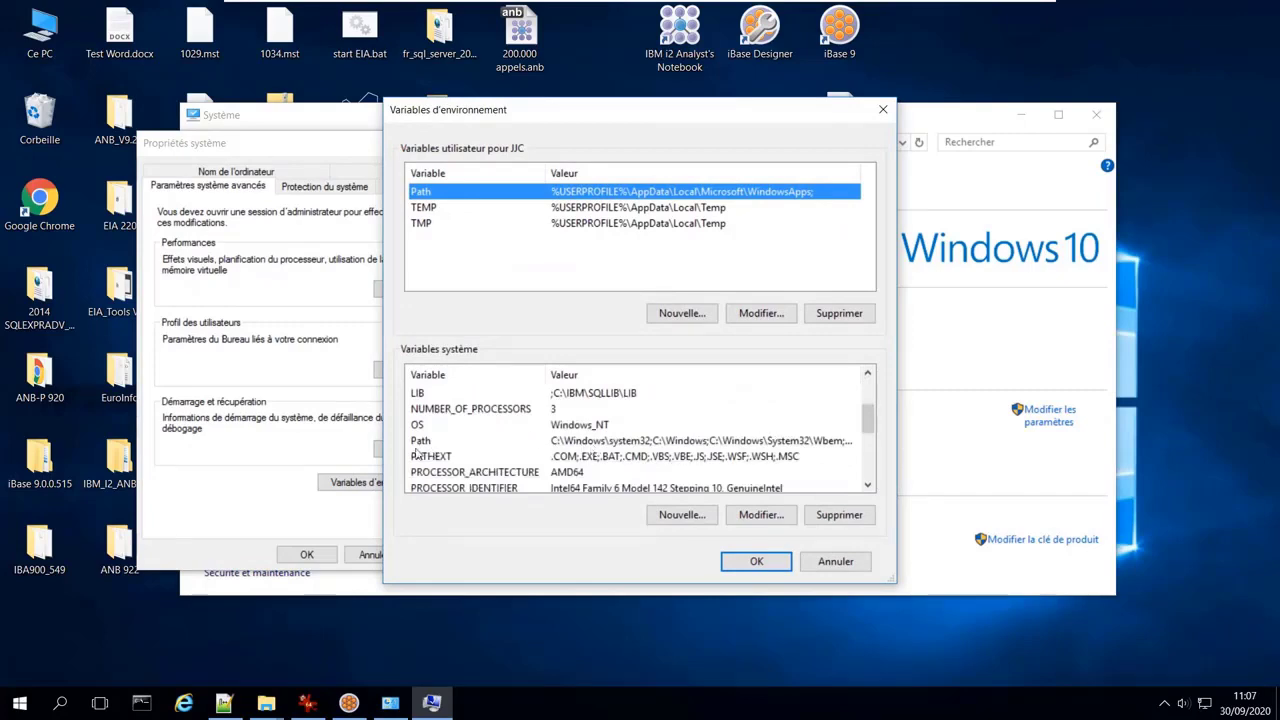
double_click(584, 446)
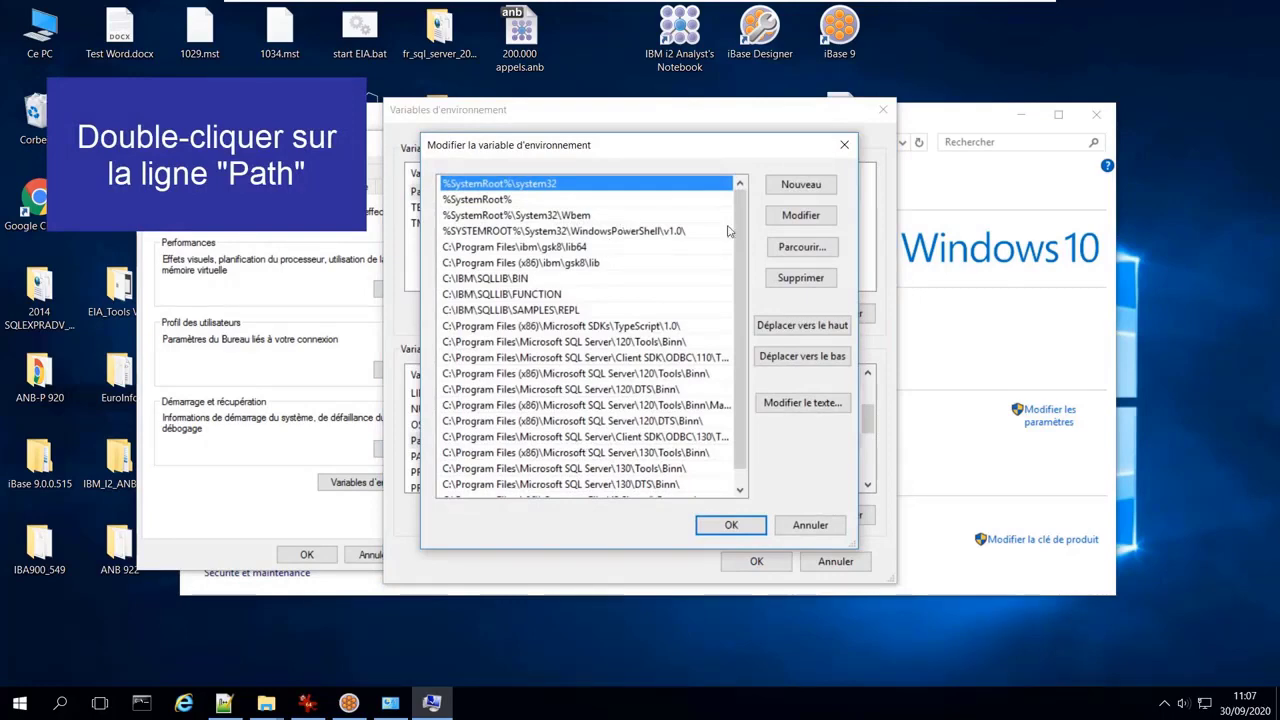
mouse_move(738, 236)
mouse_down()
mouse_move(736, 267)
mouse_move(720, 230)
mouse_up()
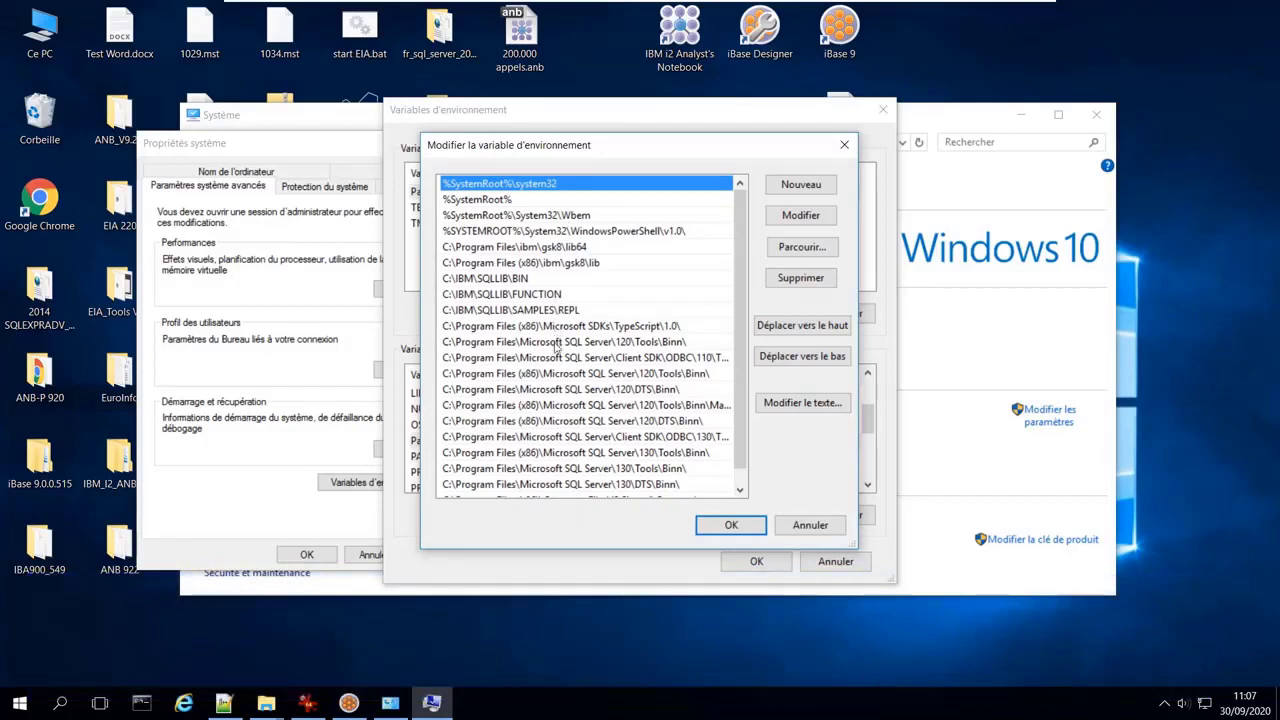
scroll(744, 322, down, 1)
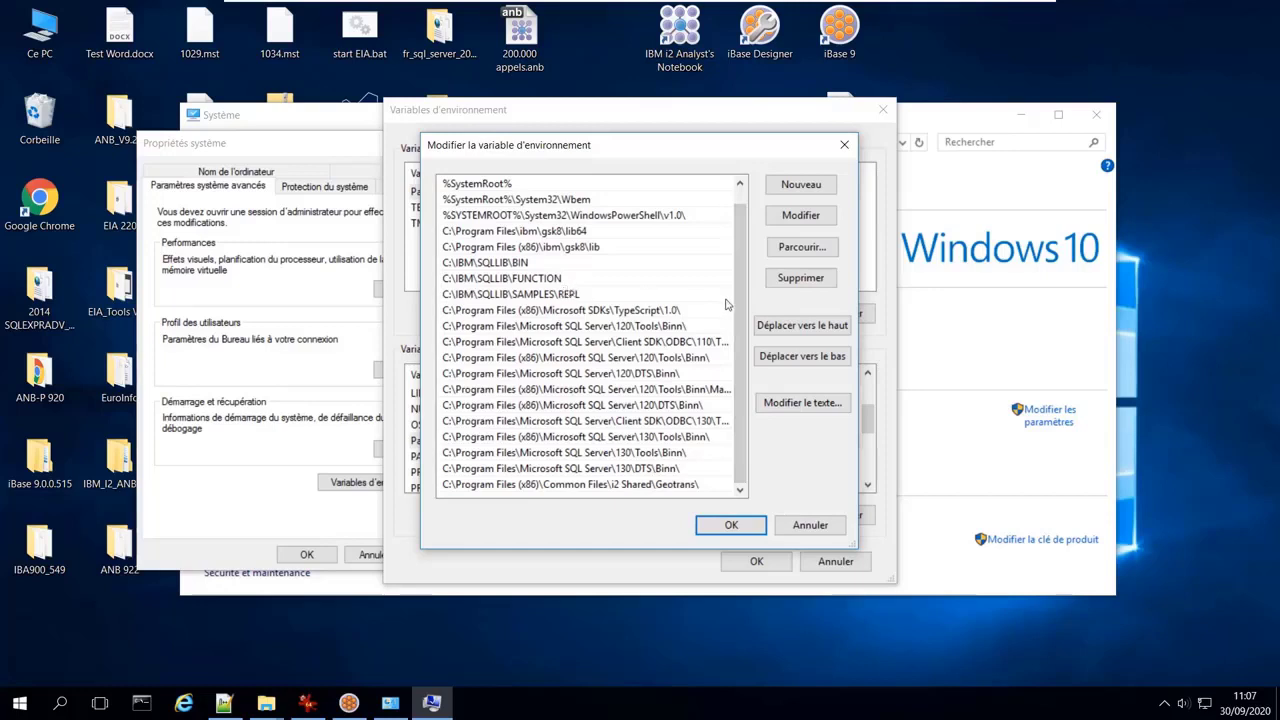
scroll(745, 305, up, 1)
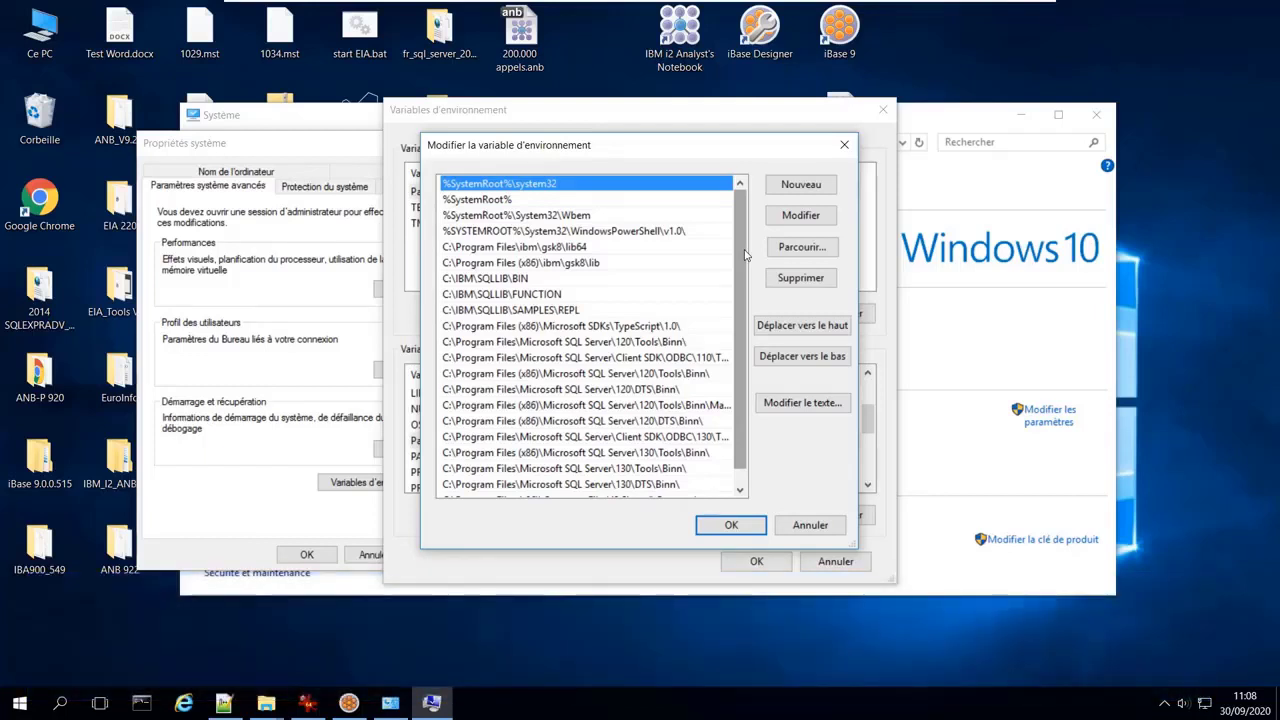
click(546, 247)
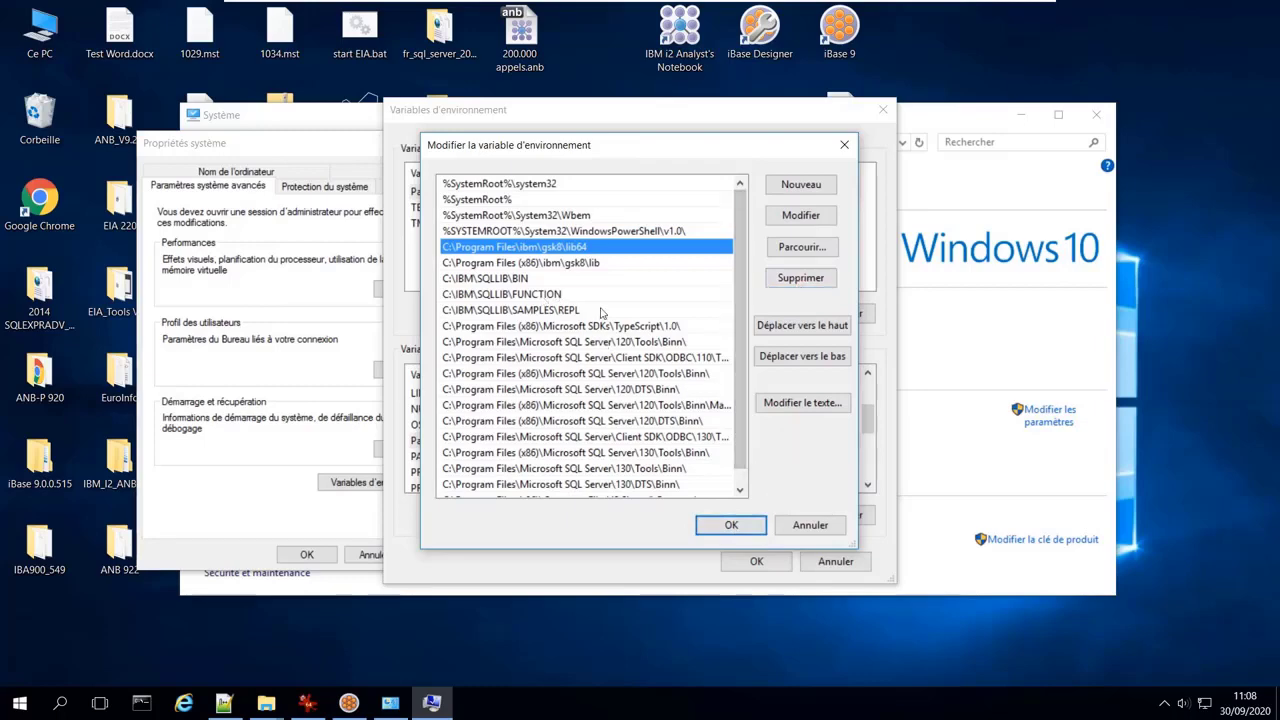
click(810, 527)
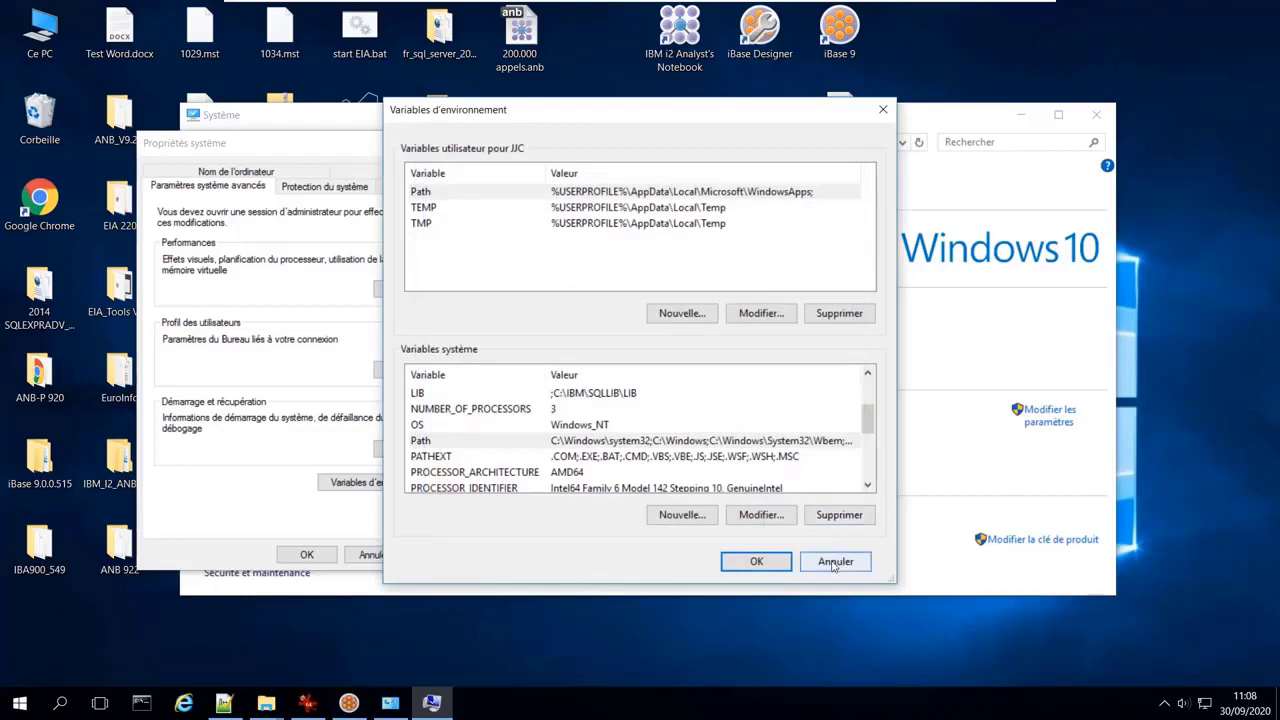
click(833, 563)
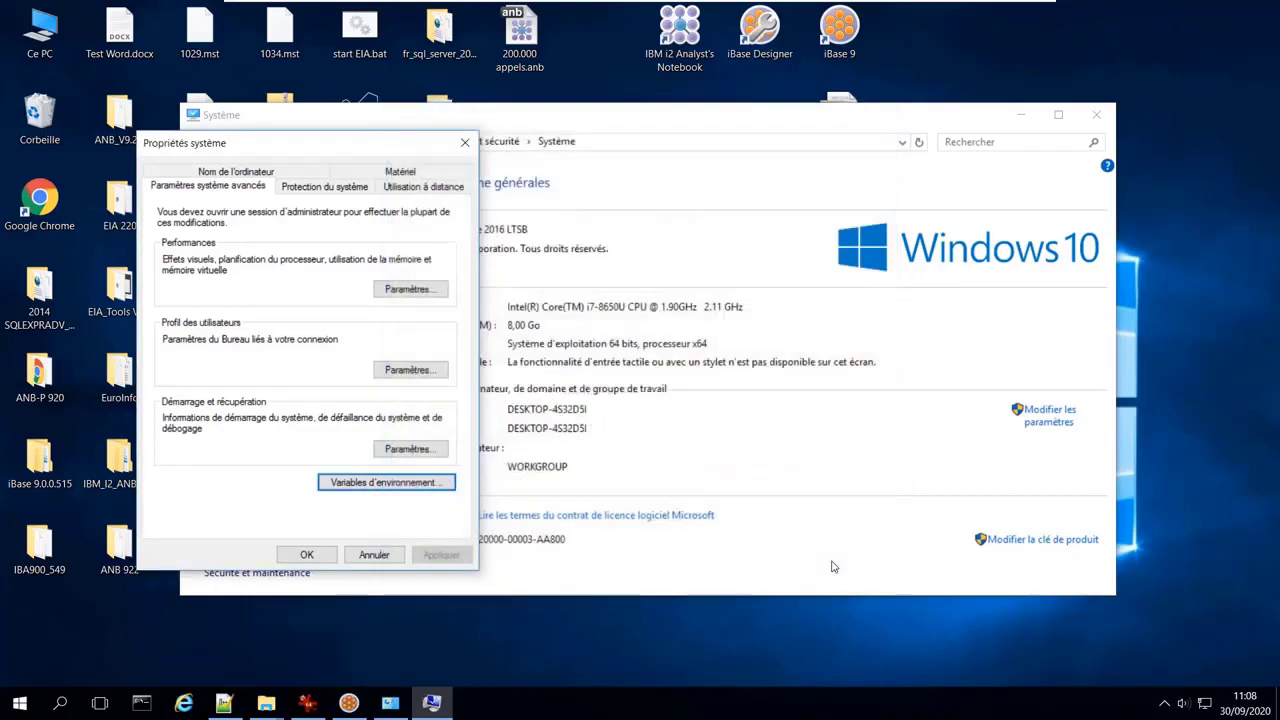
click(374, 556)
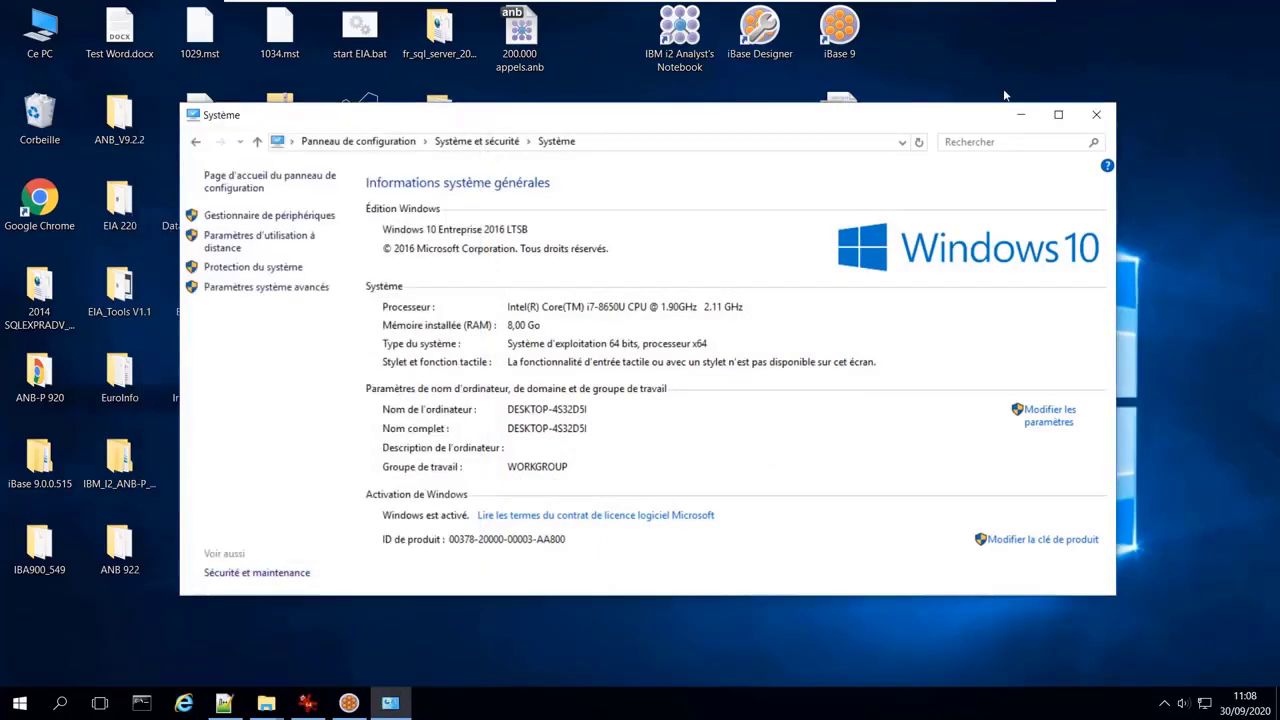
click(1097, 117)
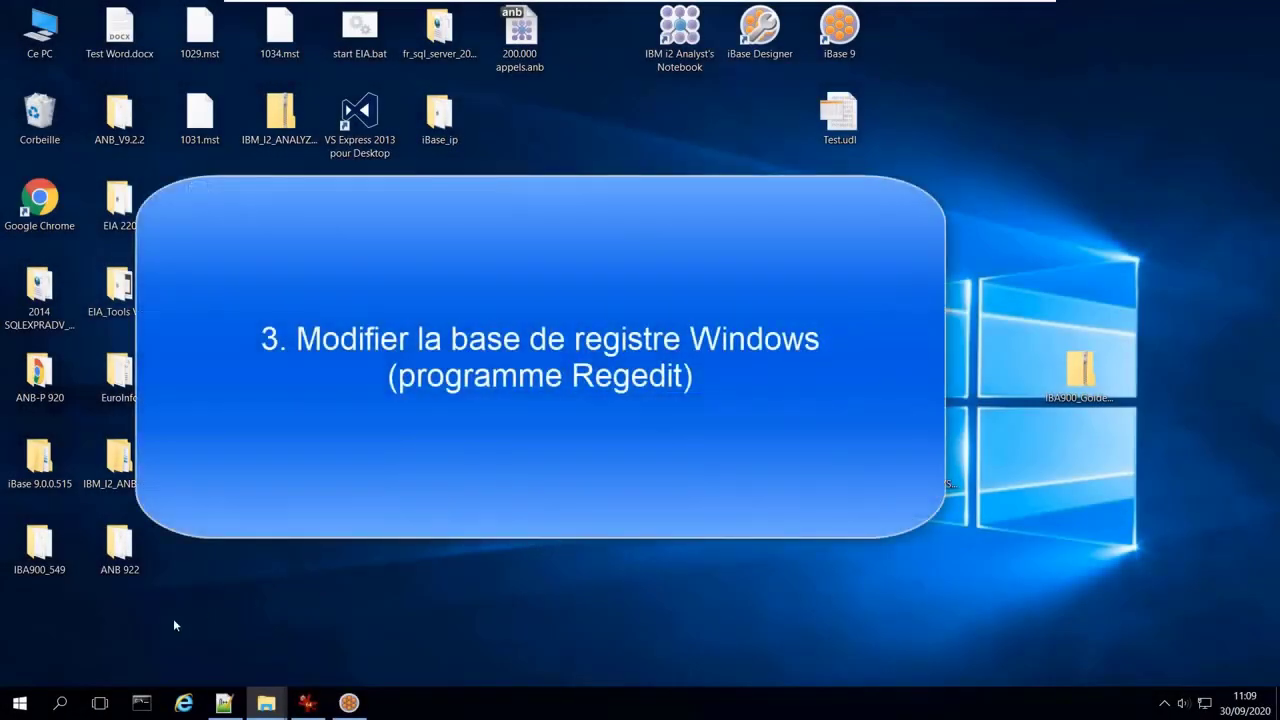
Step: Search Windows for Regedit, launch the registry editor and authorise it to make changes
click(58, 703)
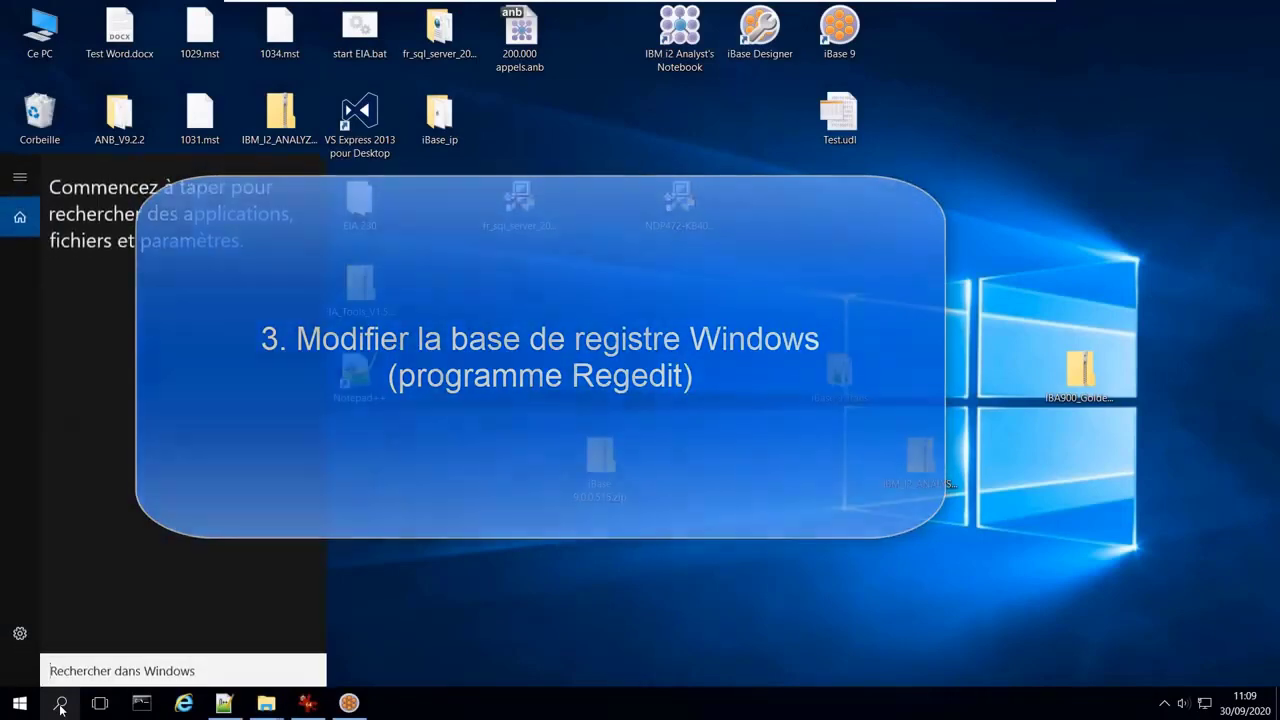
text(Reg)
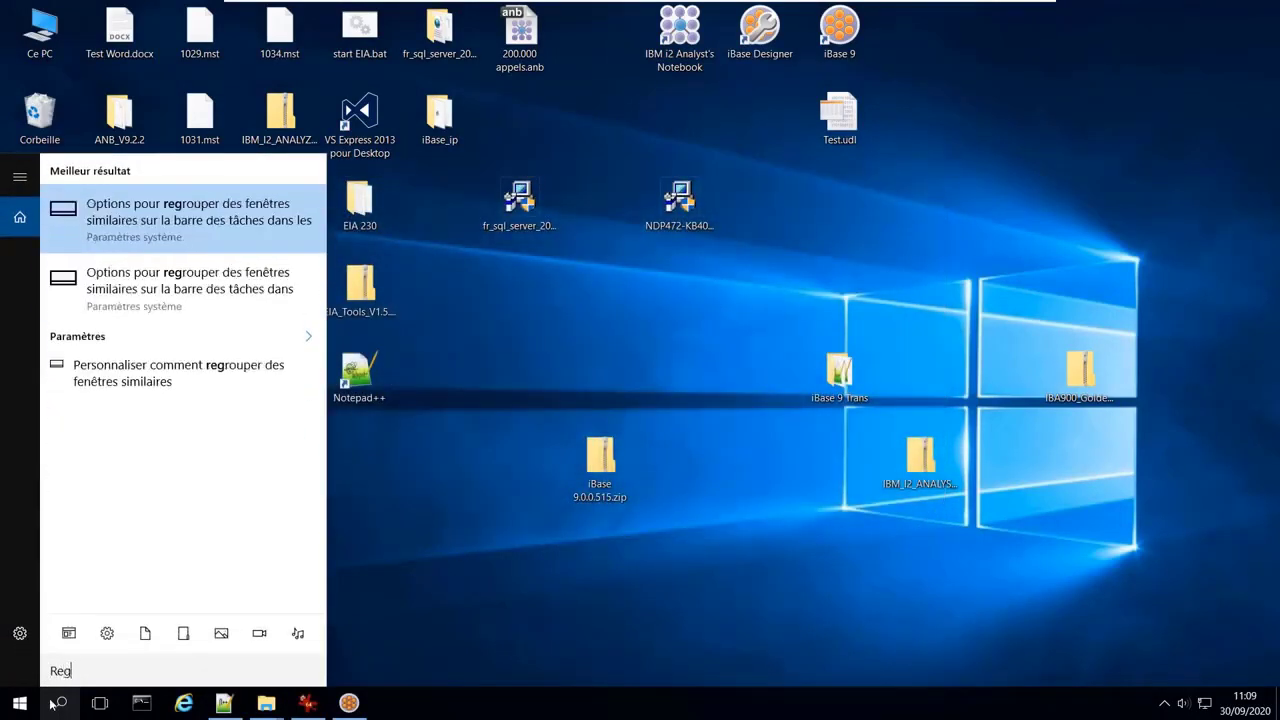
text(edit)
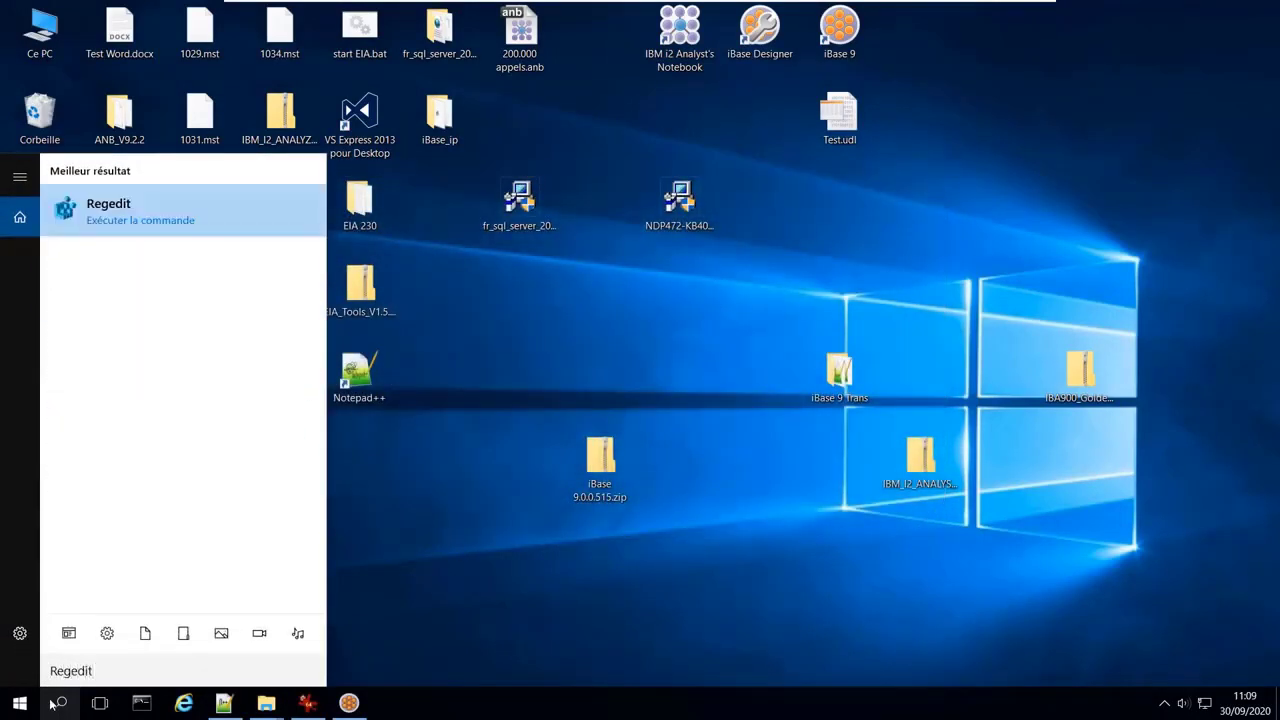
key(Return)
click(545, 458)
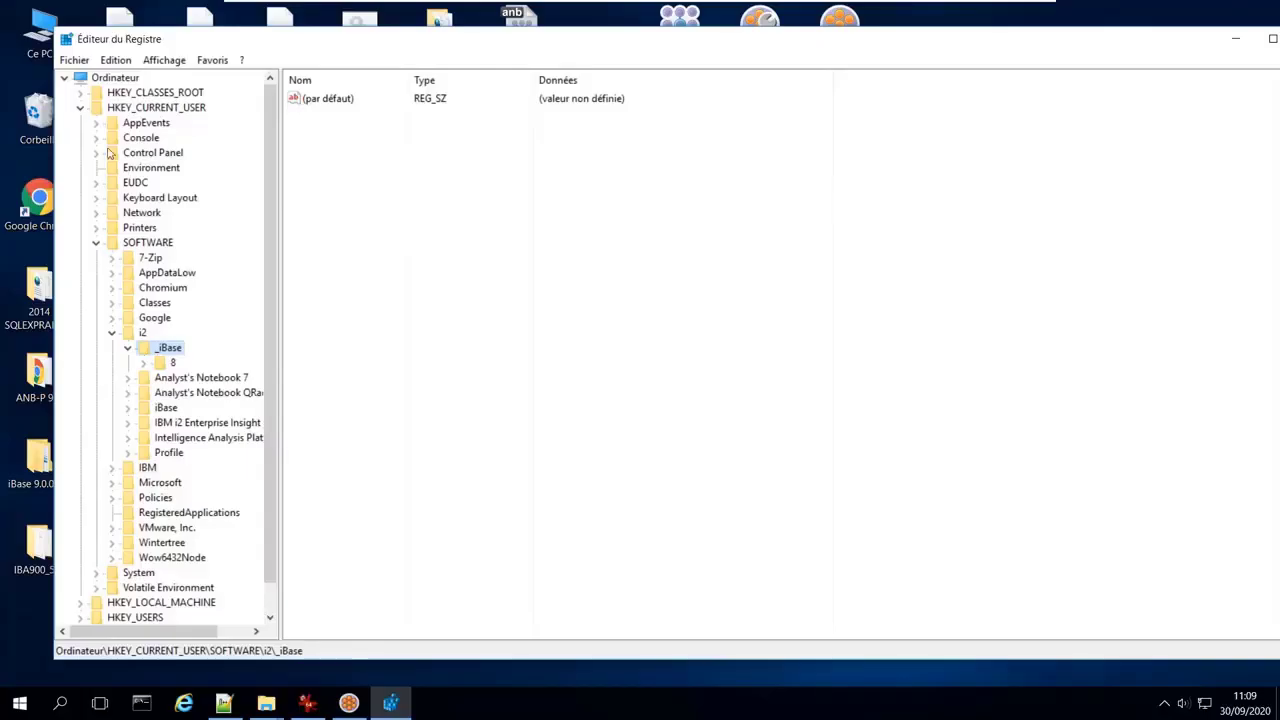
Step: Collapse HKEY_CURRENT_USER, then find, expand and select the .pdf key under HKEY_CLASSES_ROOT
click(80, 107)
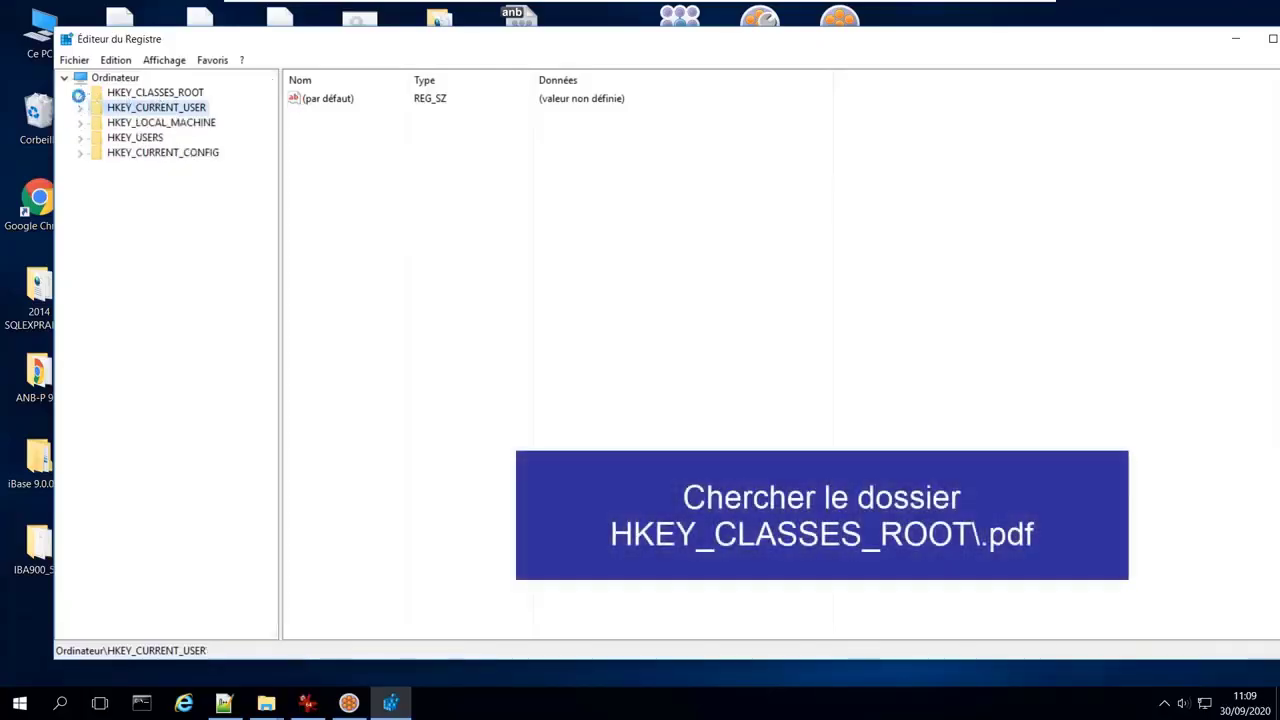
click(80, 93)
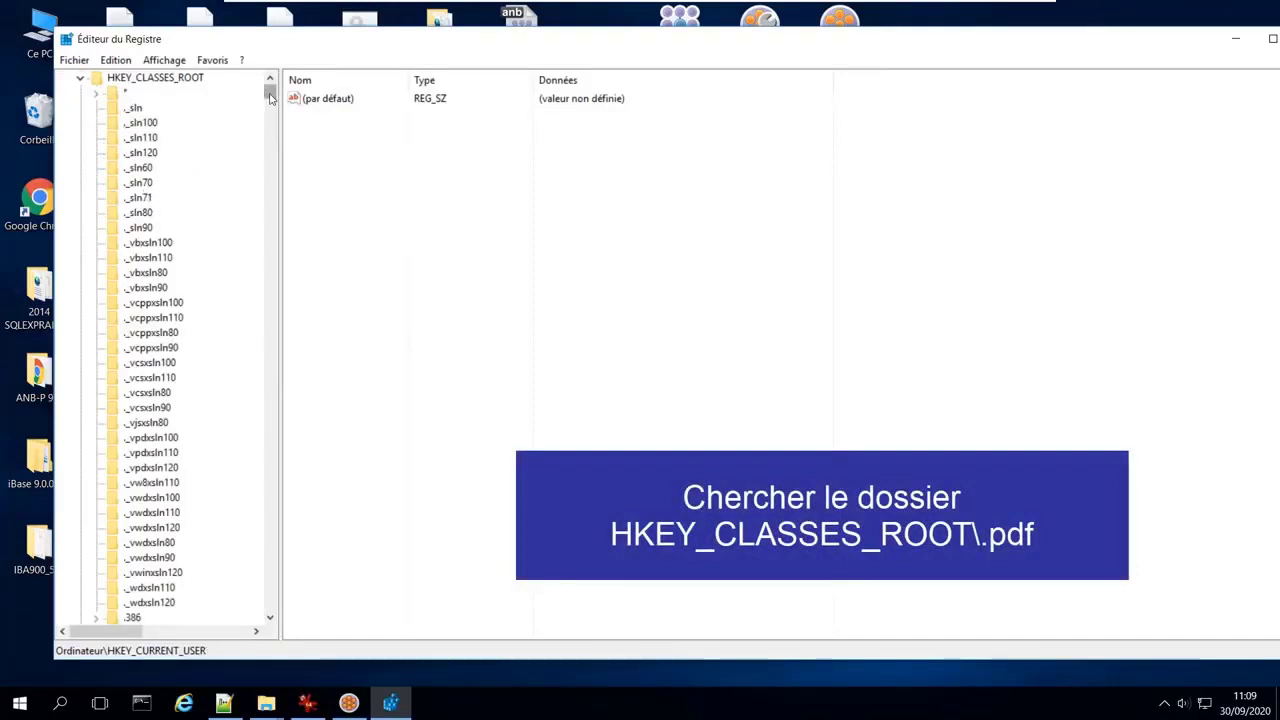
drag(270, 97, 271, 126)
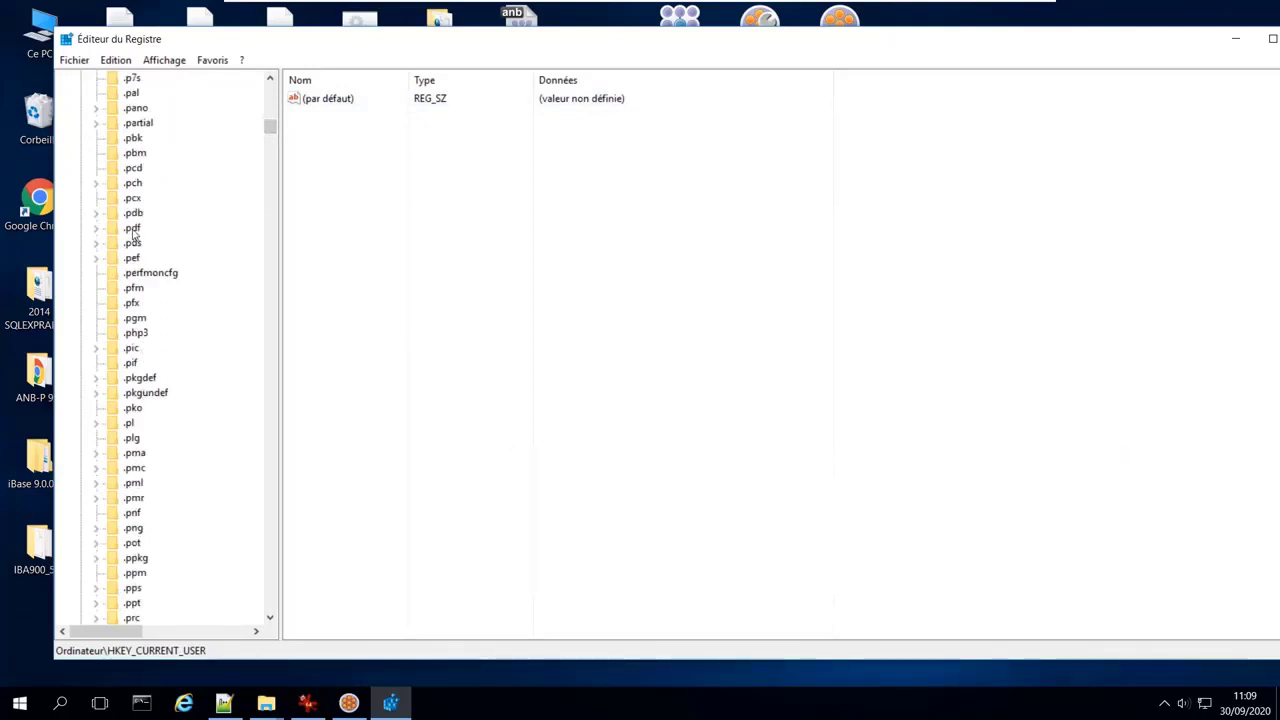
click(96, 228)
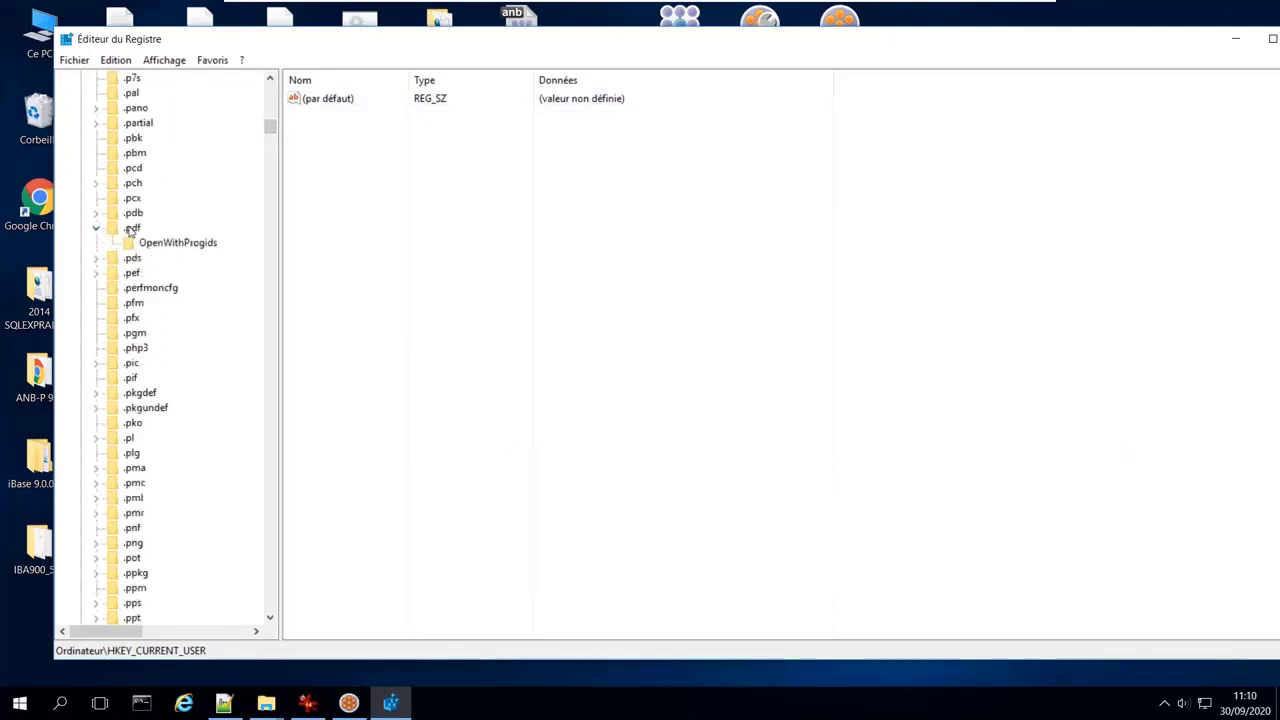
click(132, 228)
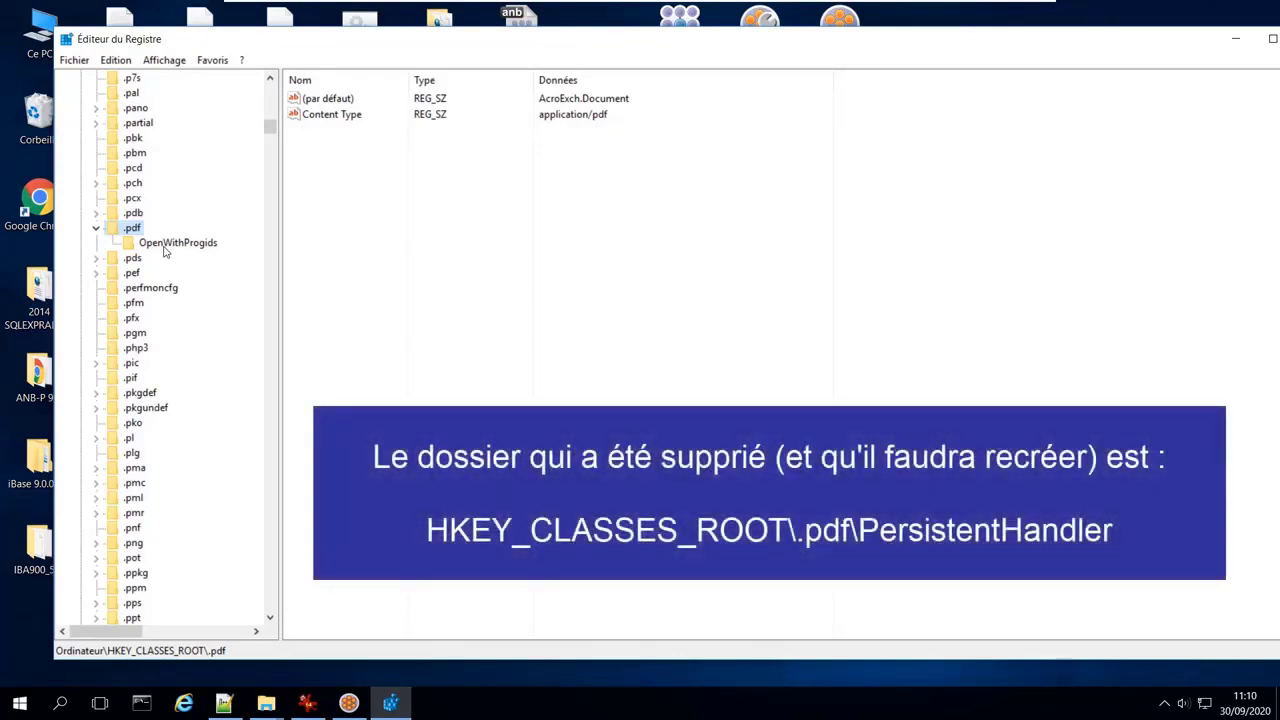
Step: Create a new key named PersistentHandler under HKEY_CLASSES_ROOT\.pdf
right_click(131, 230)
mouse_move(180, 258)
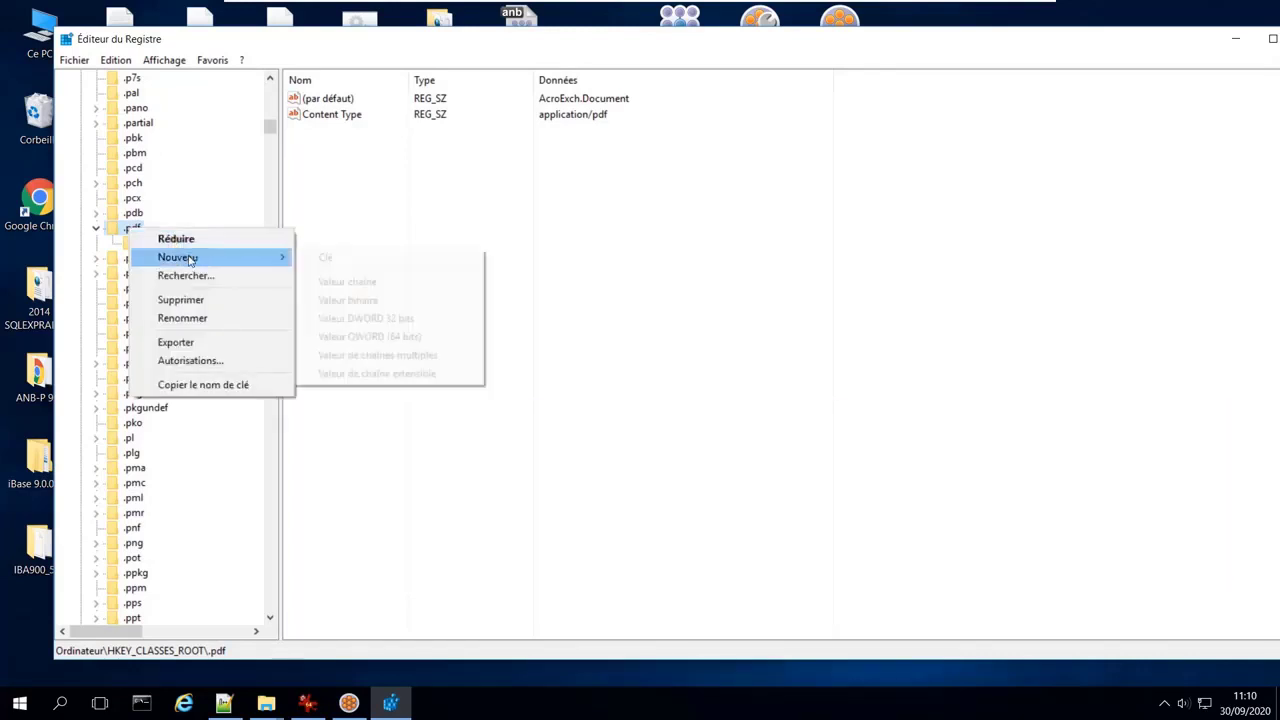
click(344, 262)
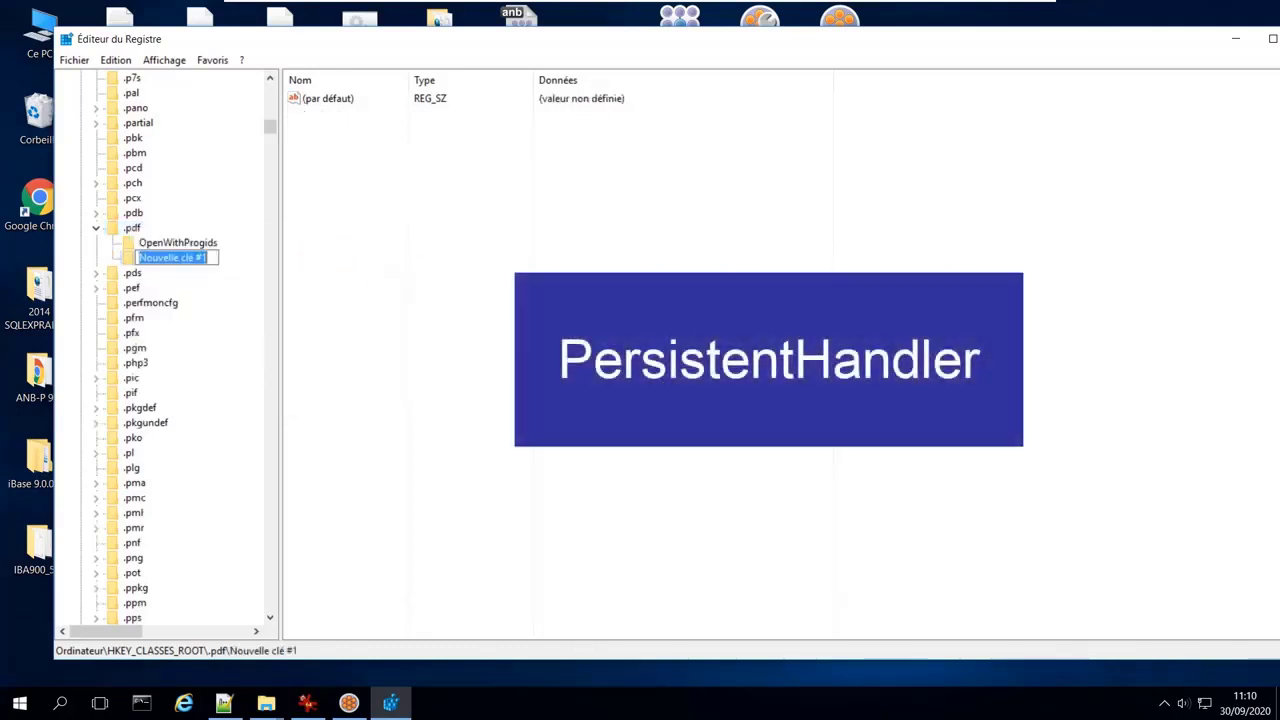
text(PersistentHandler)
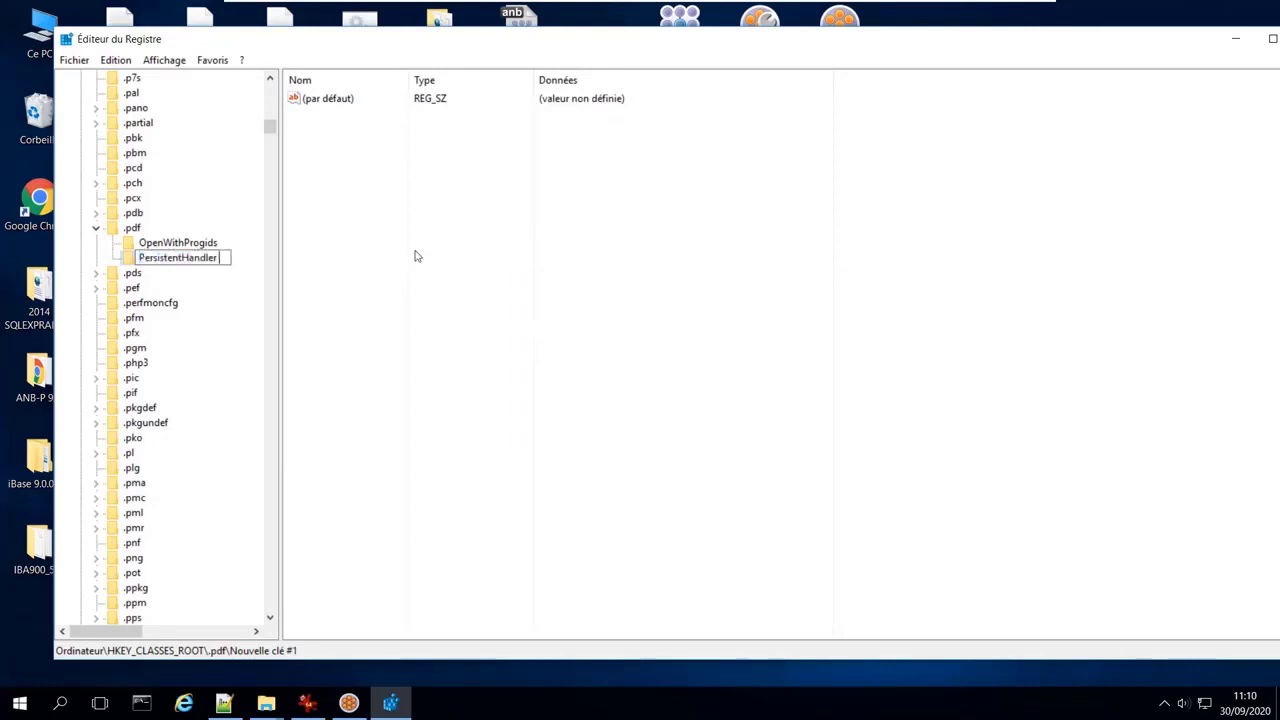
click(417, 256)
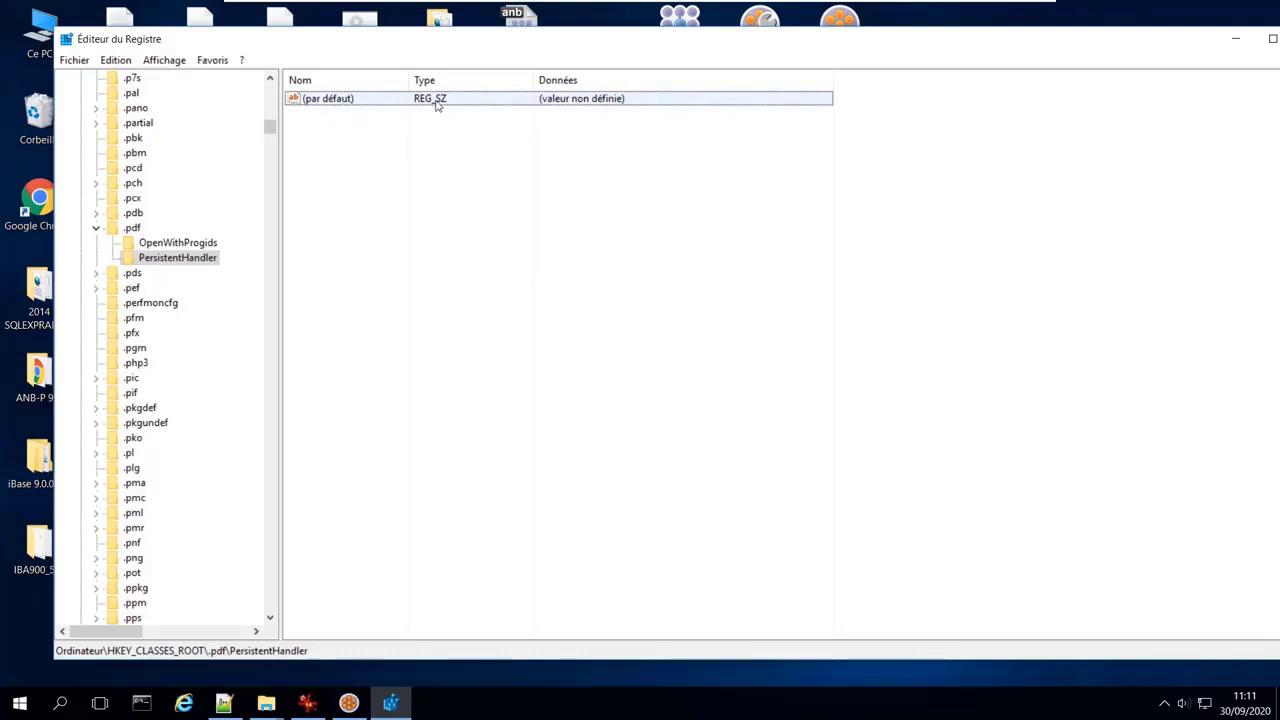
Step: Set the default value of the PersistentHandler key to {1AA9BF05-9A97-48c1-BA28-D9DCE795E93C} and close the registry editor
double_click(631, 105)
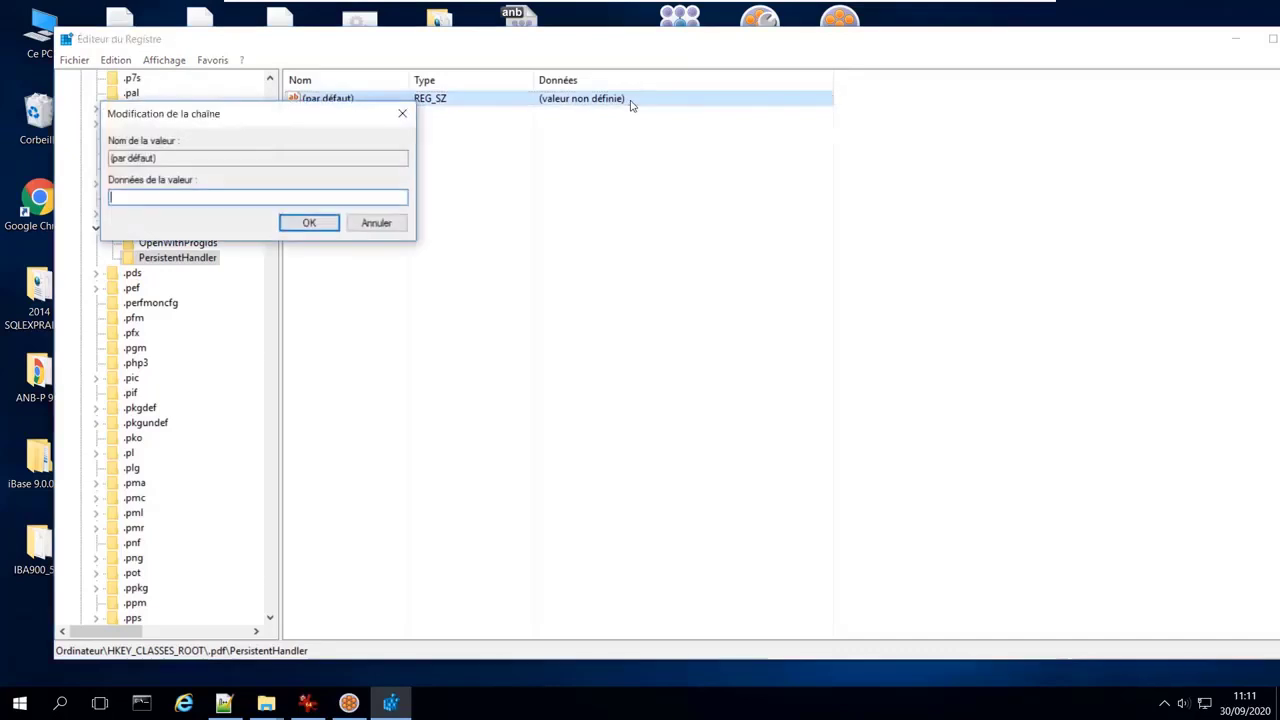
text({1AA9BF05-9A97-48c1-BA28-D9DCE795E93C})
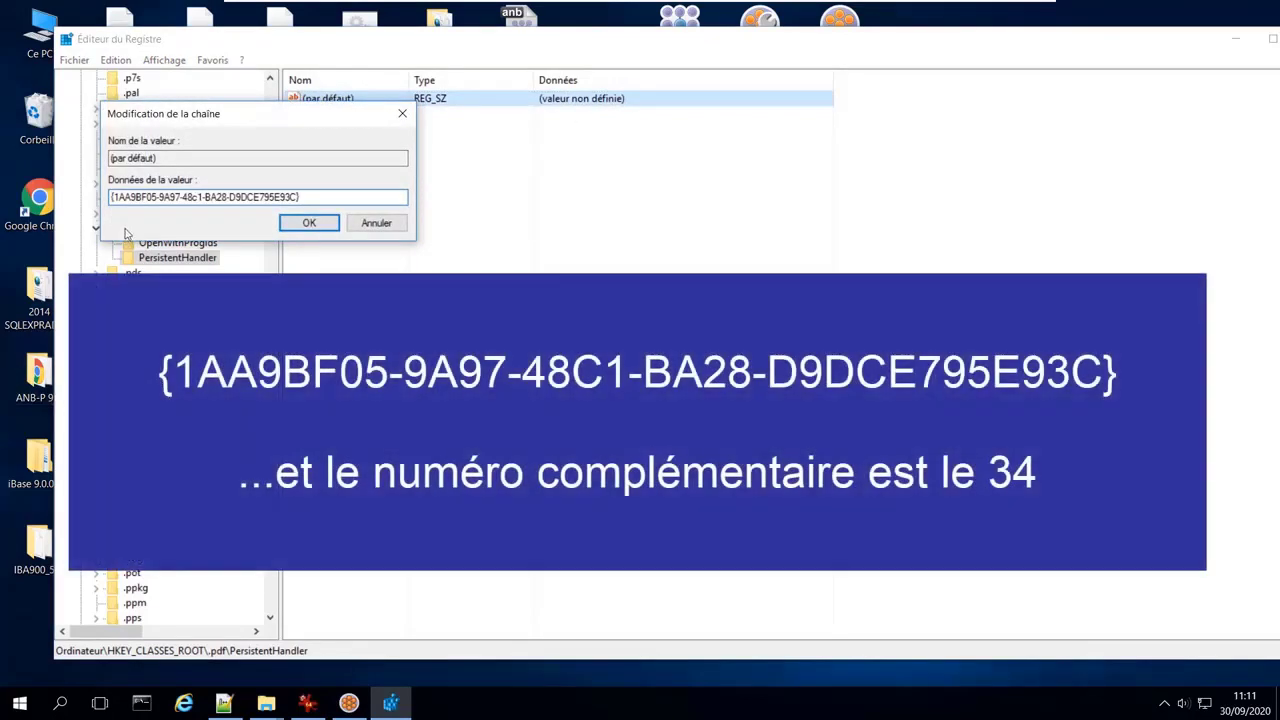
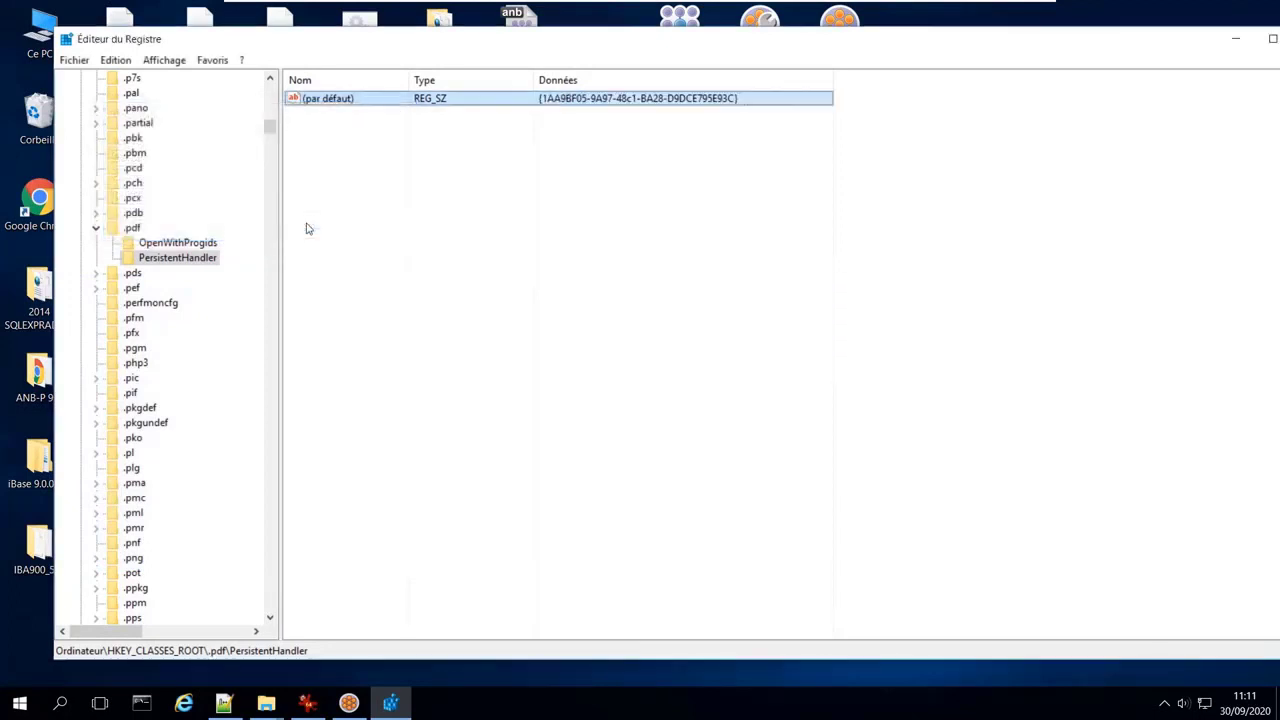
click(556, 125)
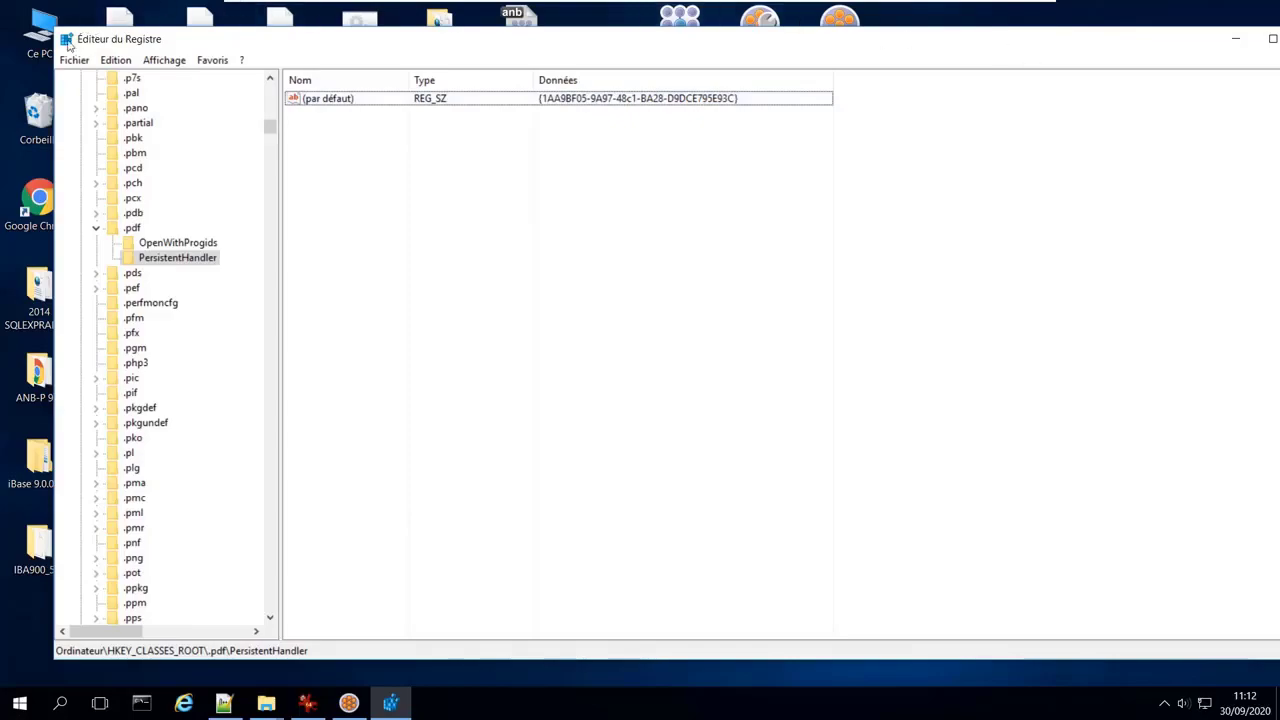
double_click(68, 44)
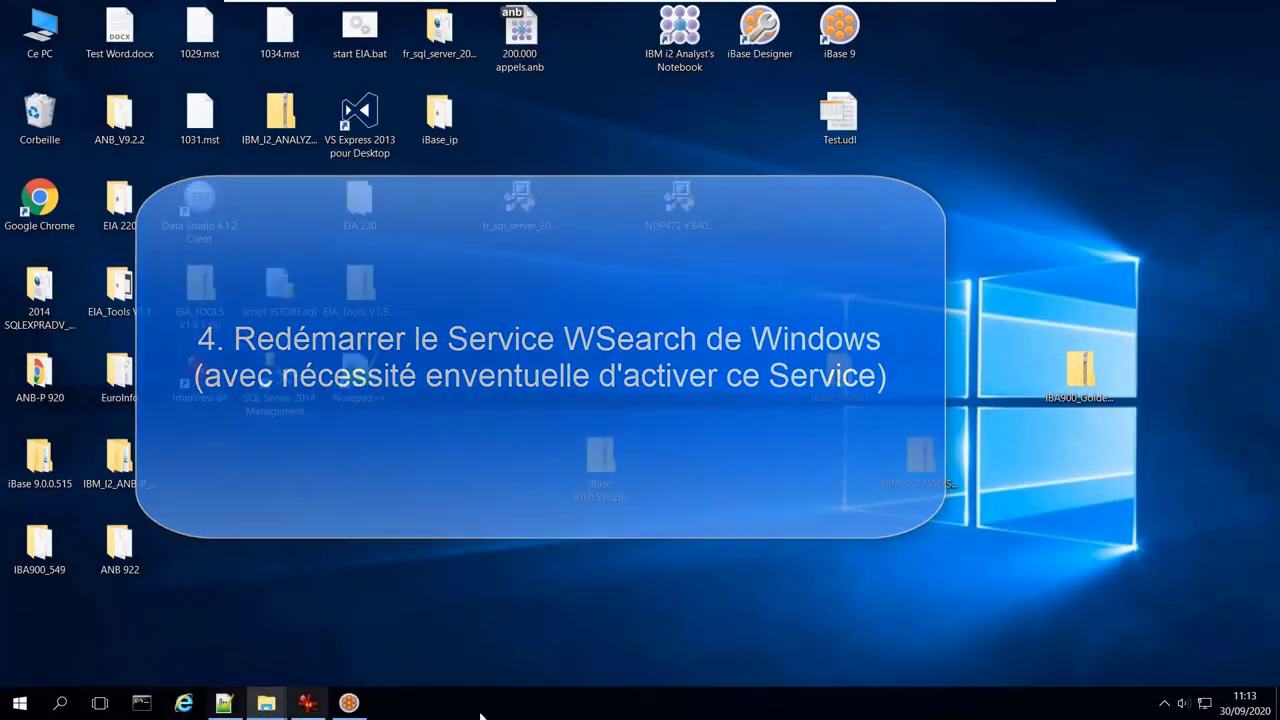
Step: Open the Task Manager's list of services and widen the window to show the full descriptions
right_click(538, 706)
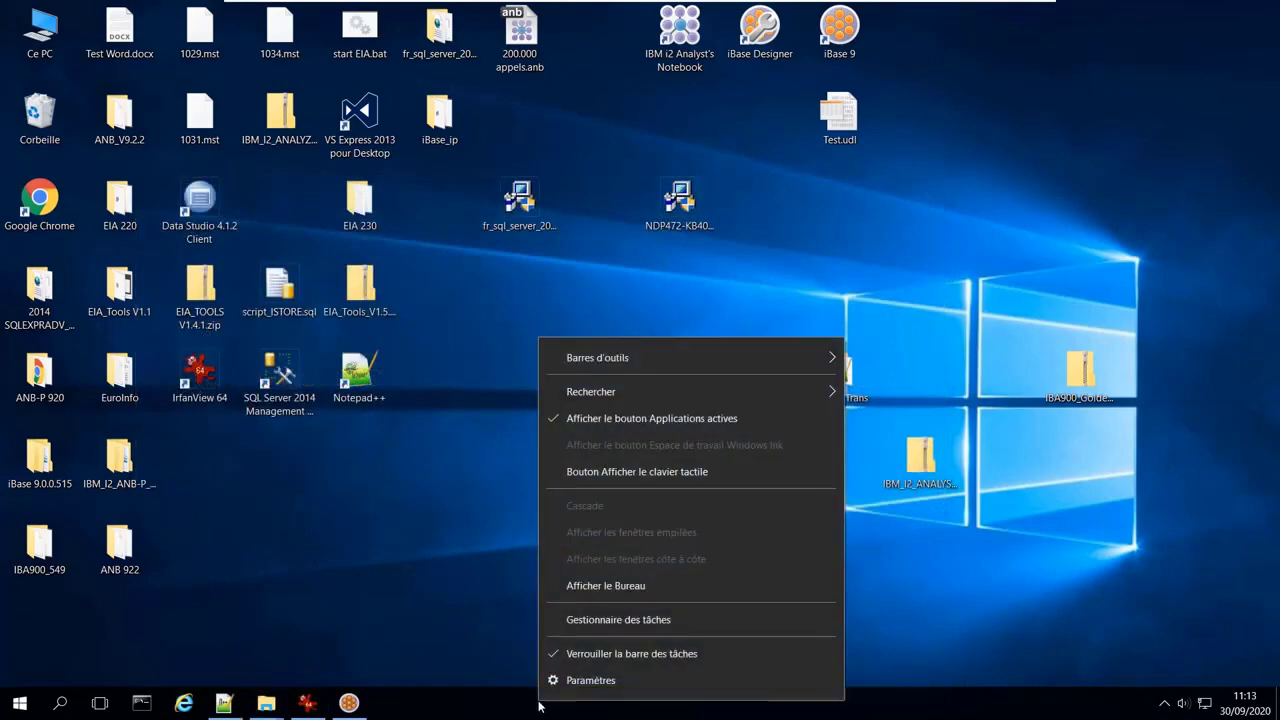
click(593, 620)
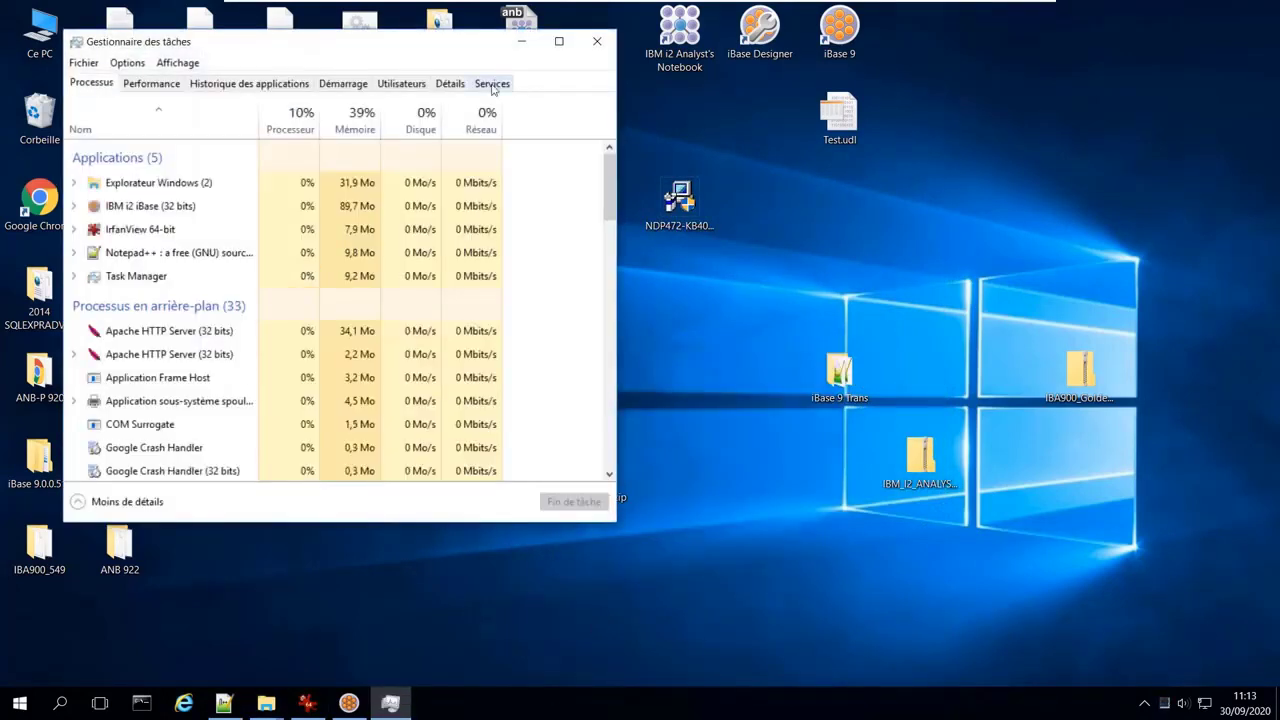
click(492, 85)
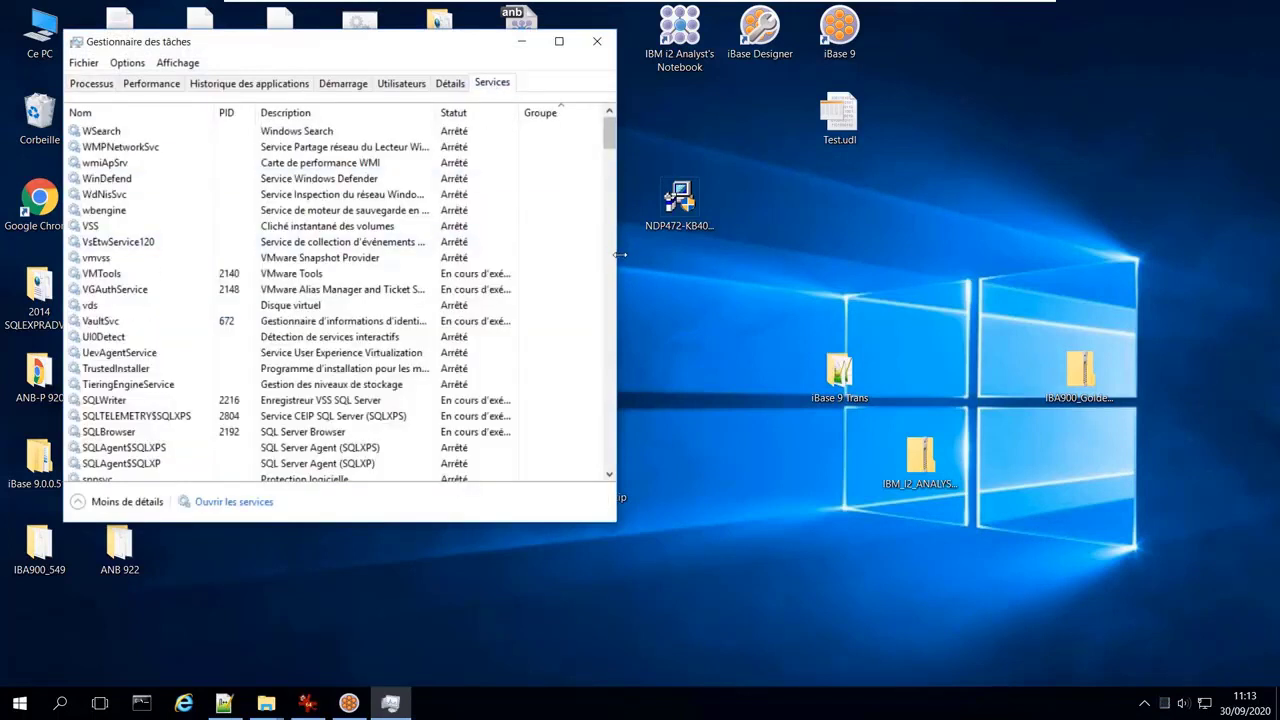
drag(620, 254, 952, 254)
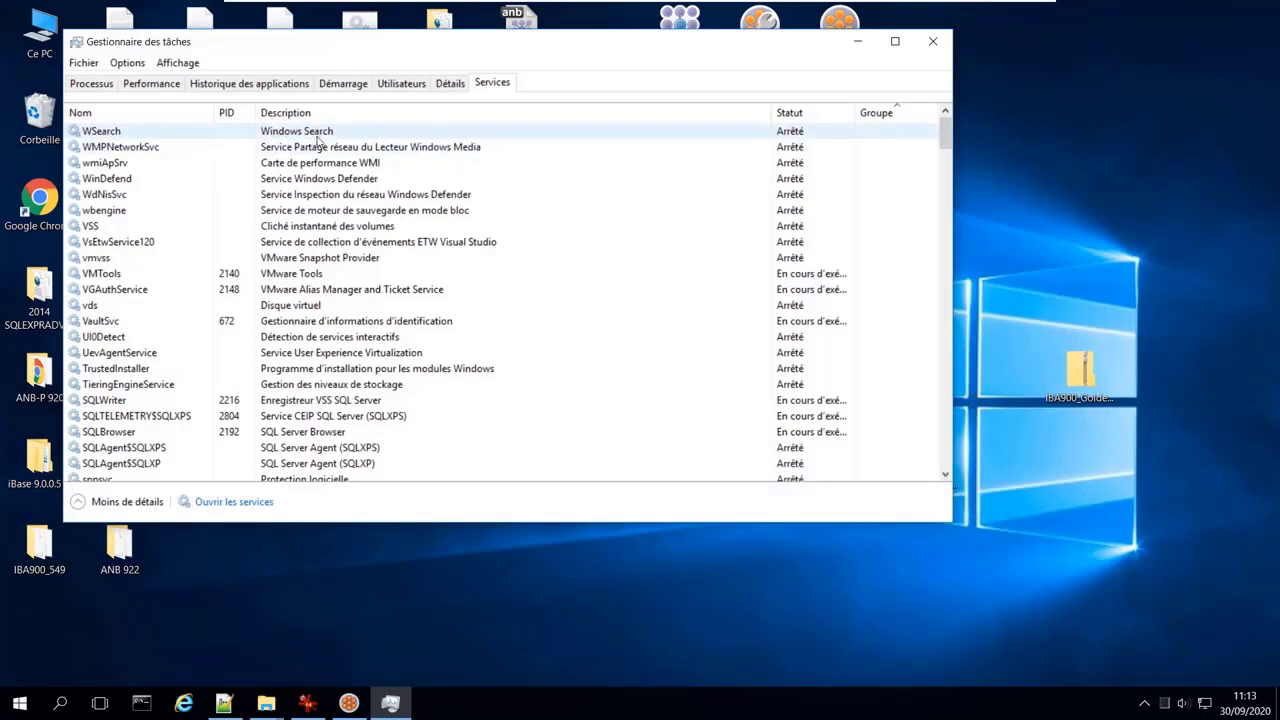
Step: Try to start the WSearch service from the Task Manager and dismiss the resulting message
right_click(117, 136)
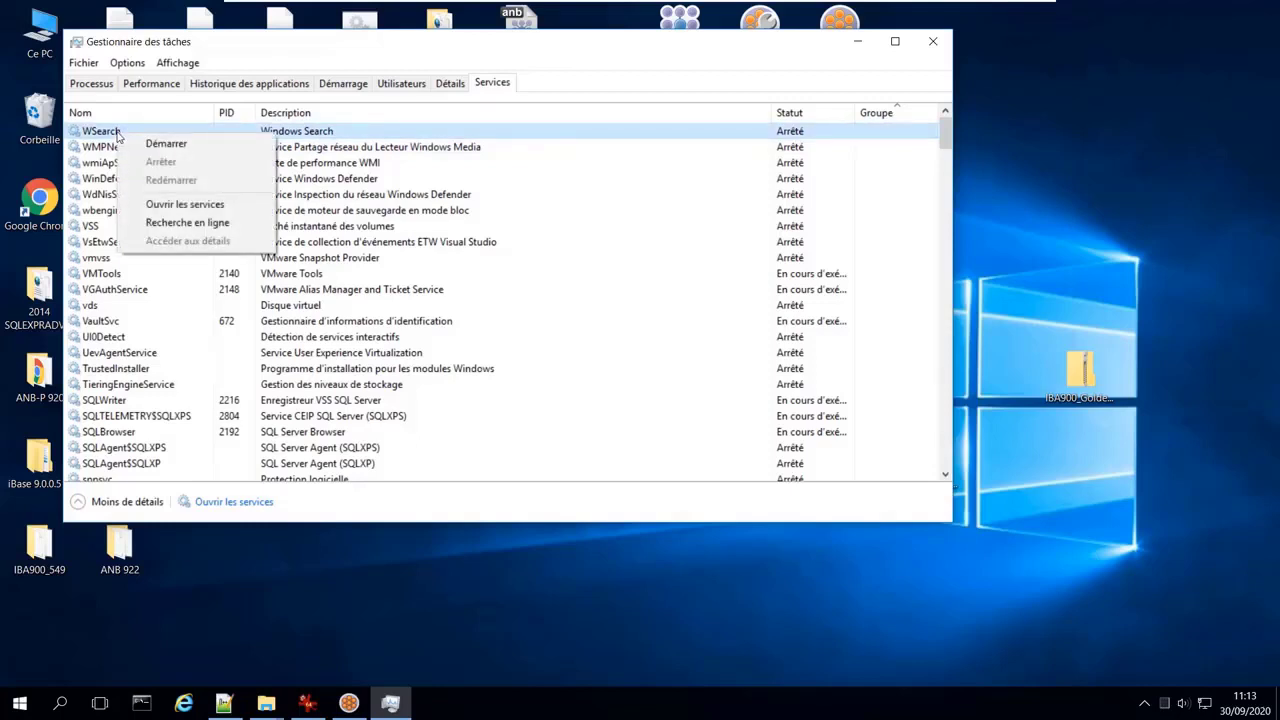
right_click(278, 132)
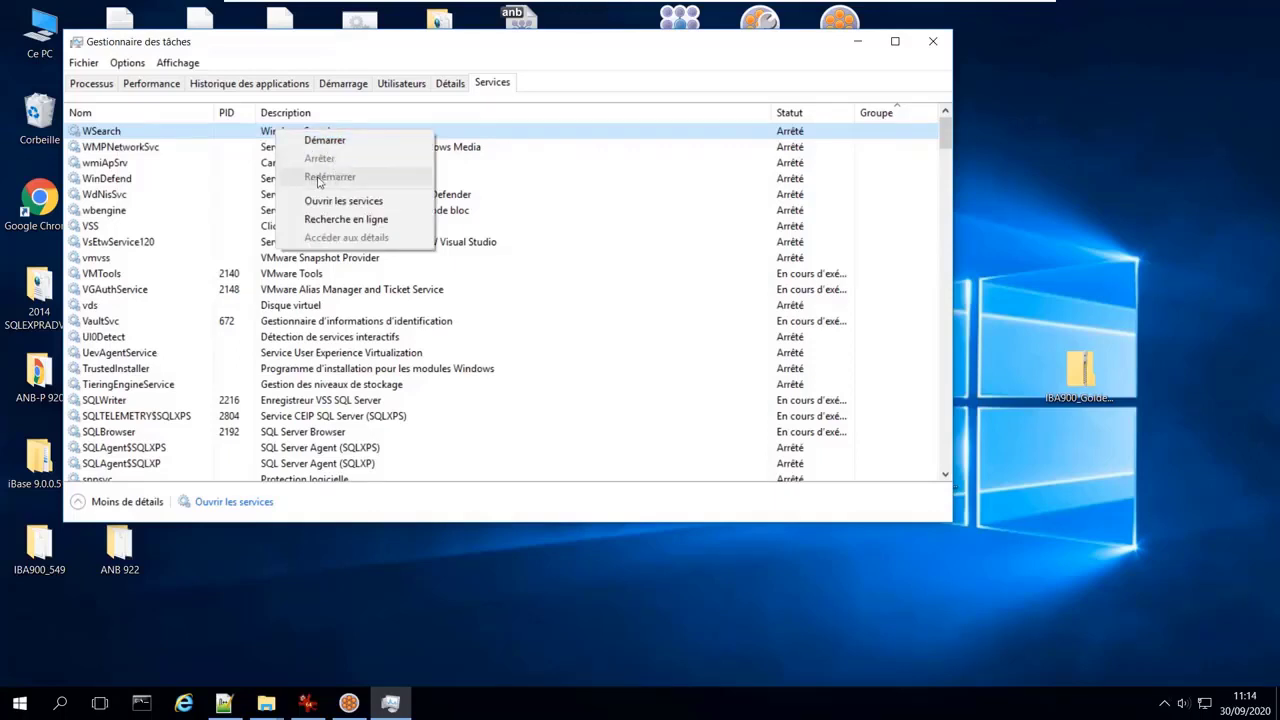
click(338, 142)
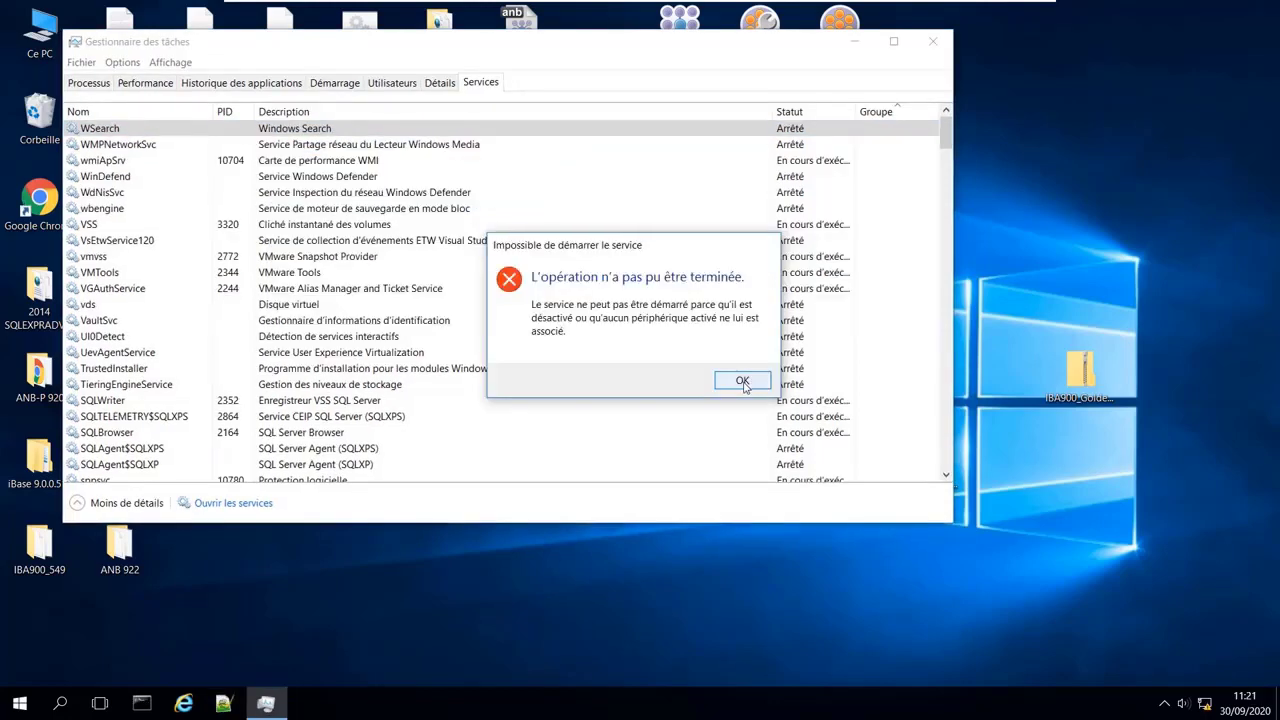
click(749, 380)
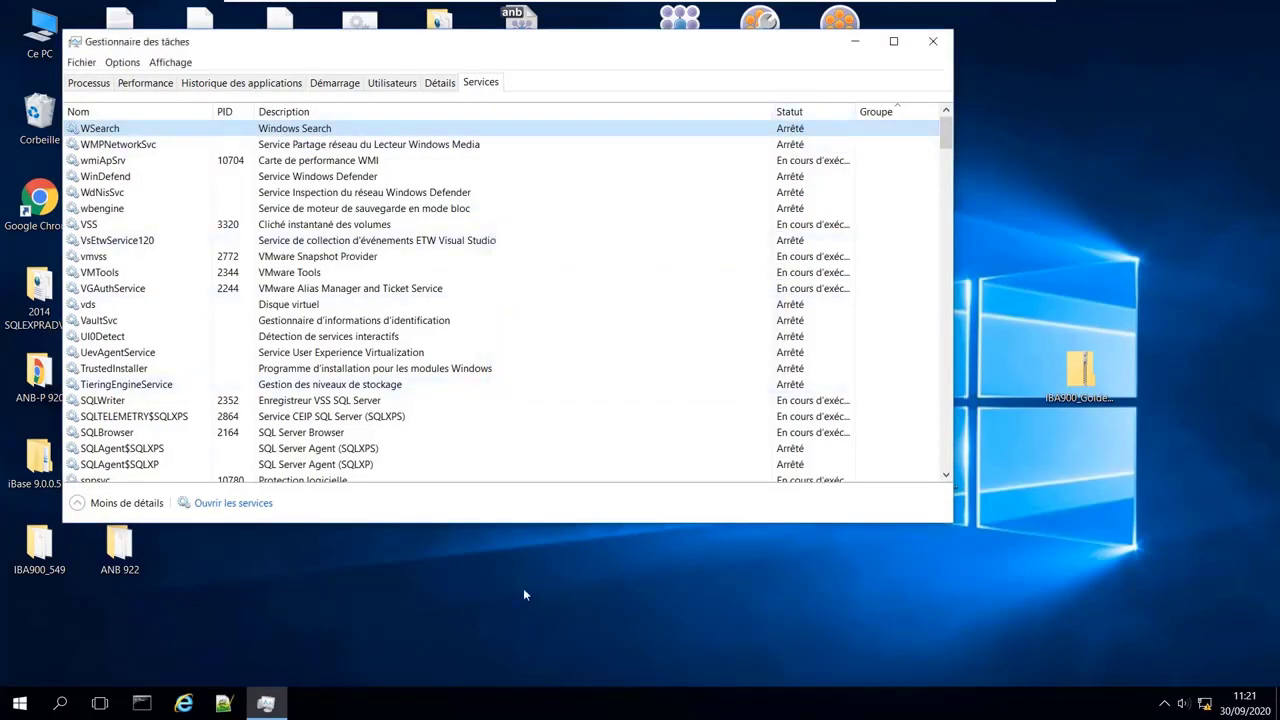
Step: Search Windows for "services" and open the Services desktop application
click(60, 705)
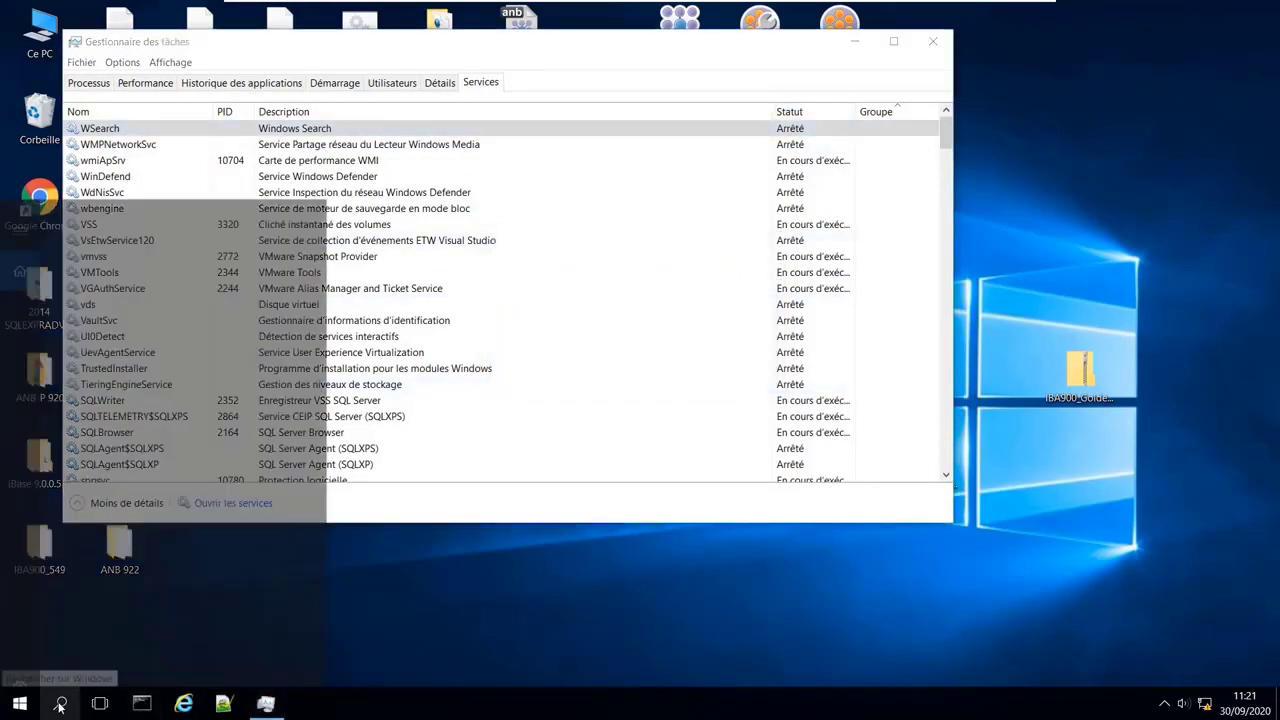
text(services)
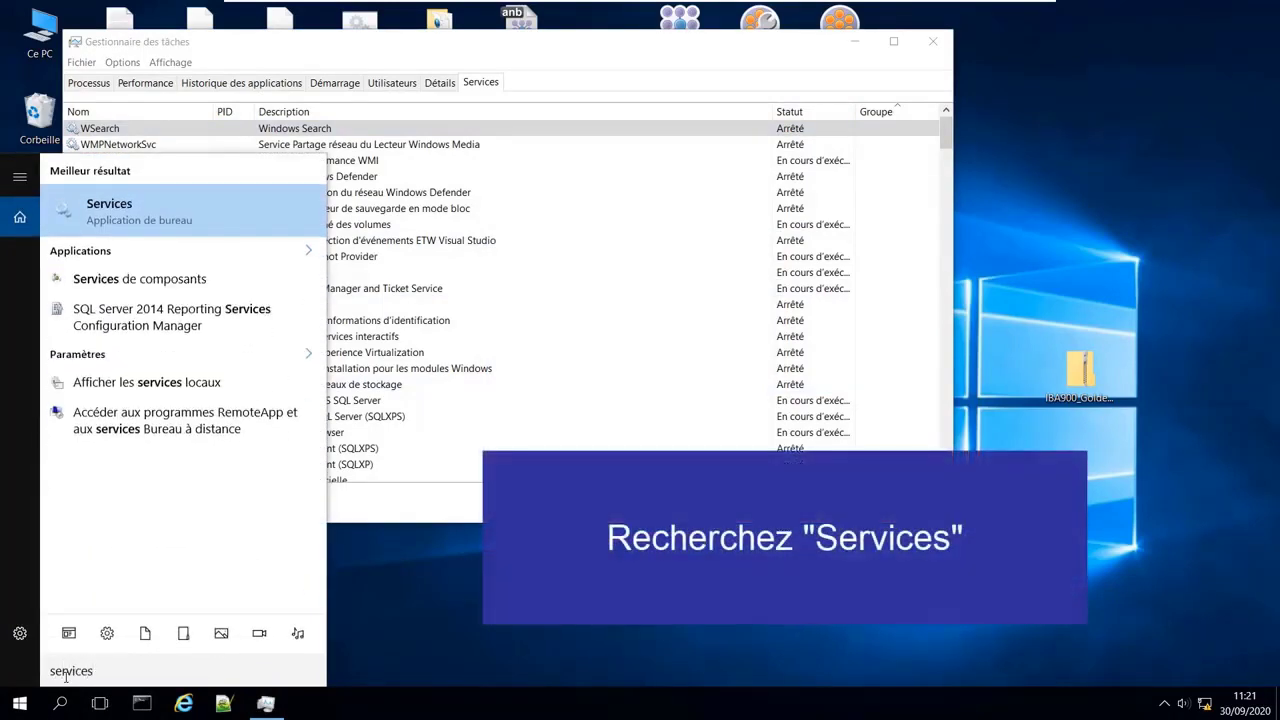
key(Return)
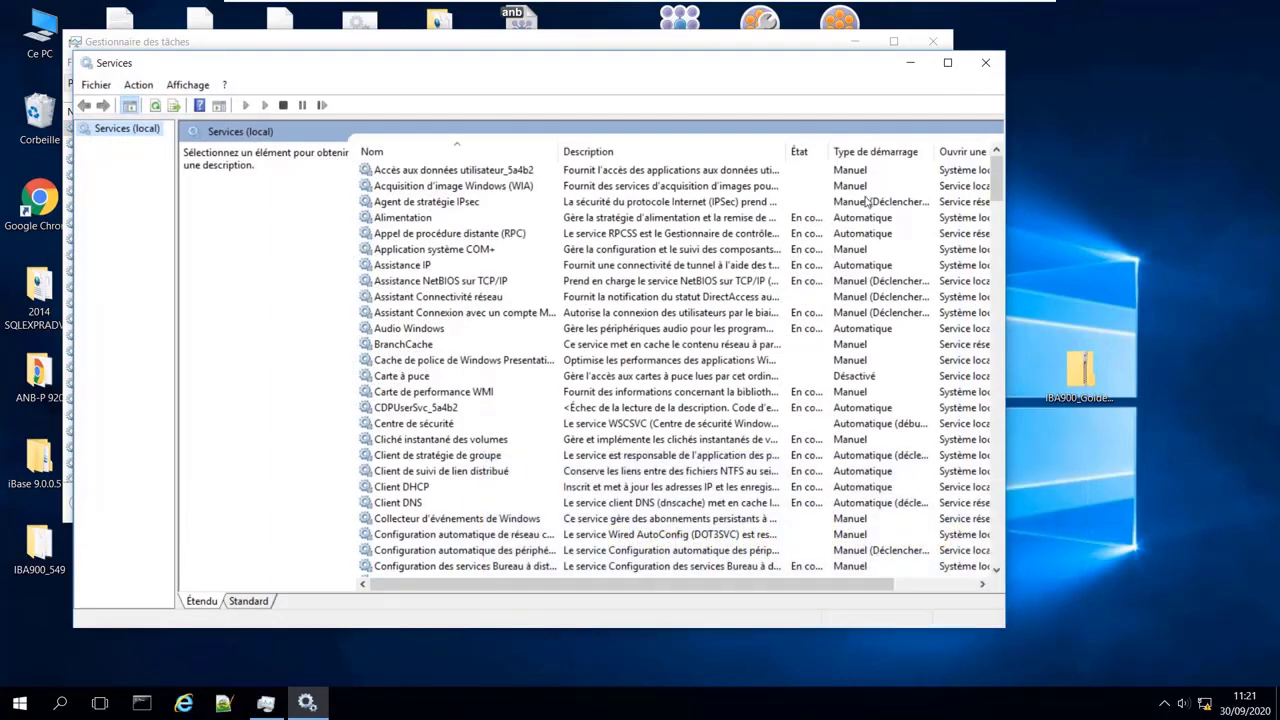
Step: Set the startup type of the Windows Search service to Automatique, apply the change and close its properties
drag(997, 184, 998, 560)
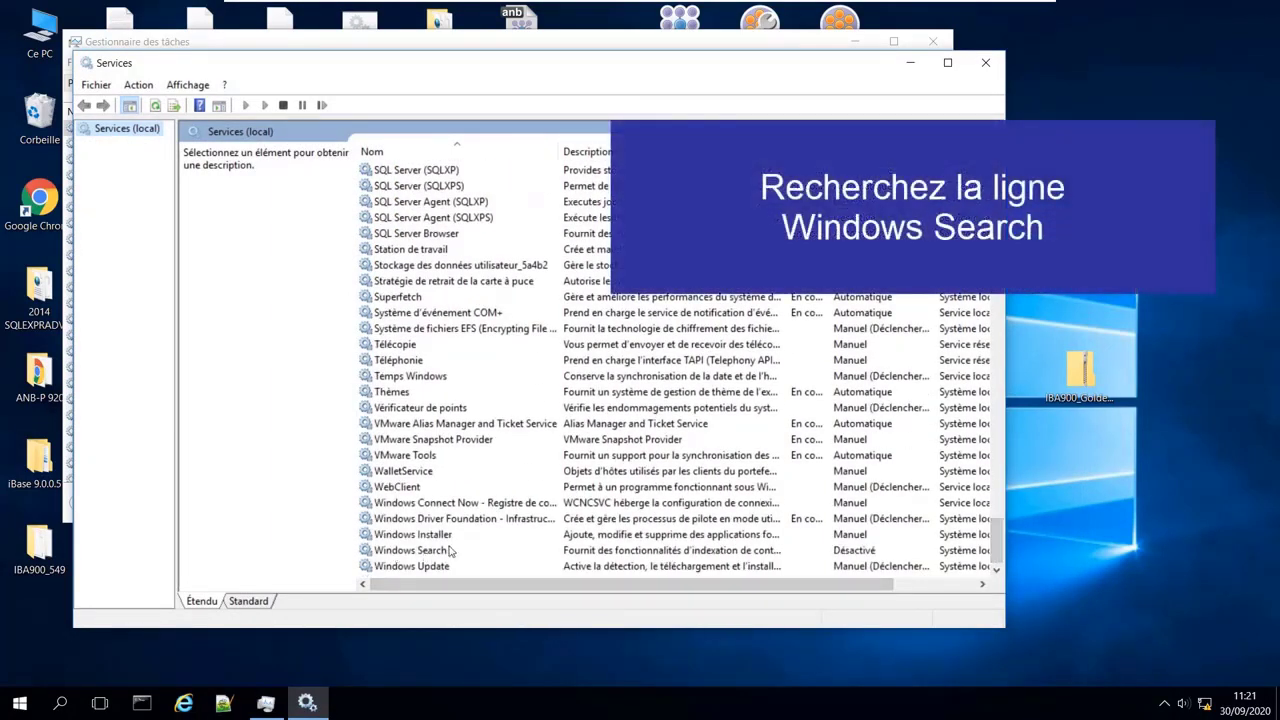
click(435, 550)
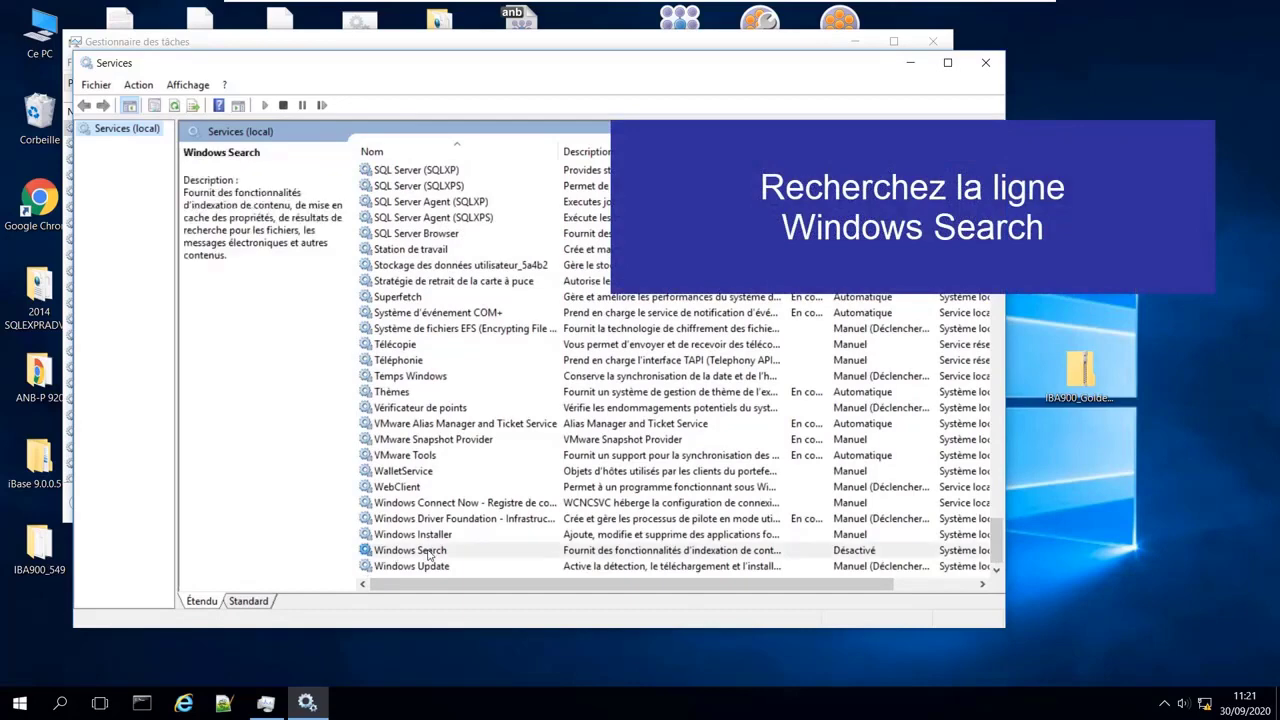
right_click(858, 556)
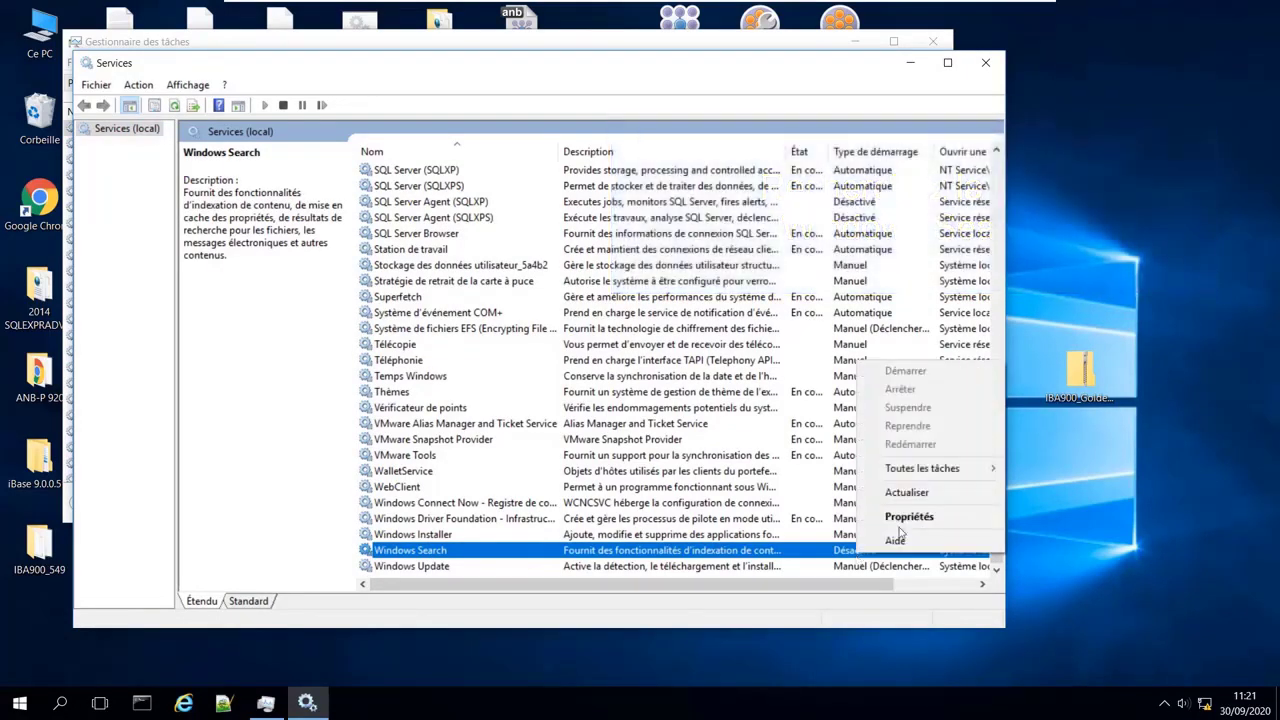
click(885, 516)
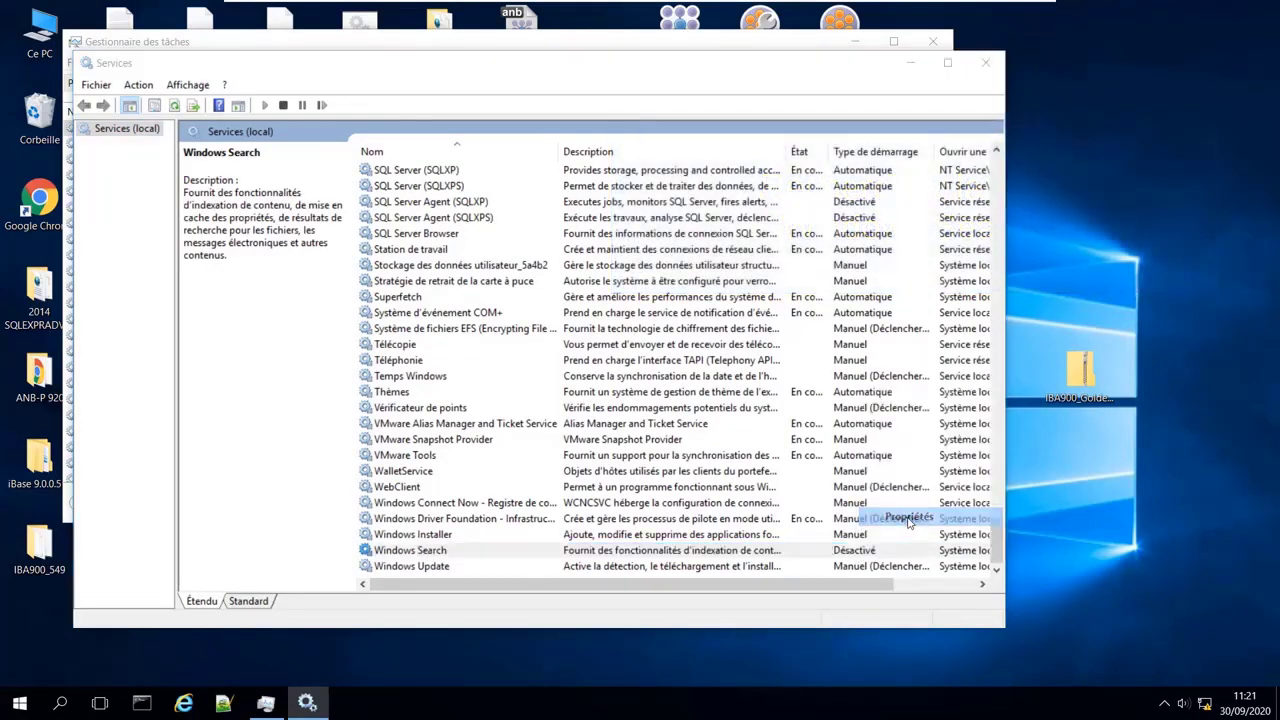
click(565, 316)
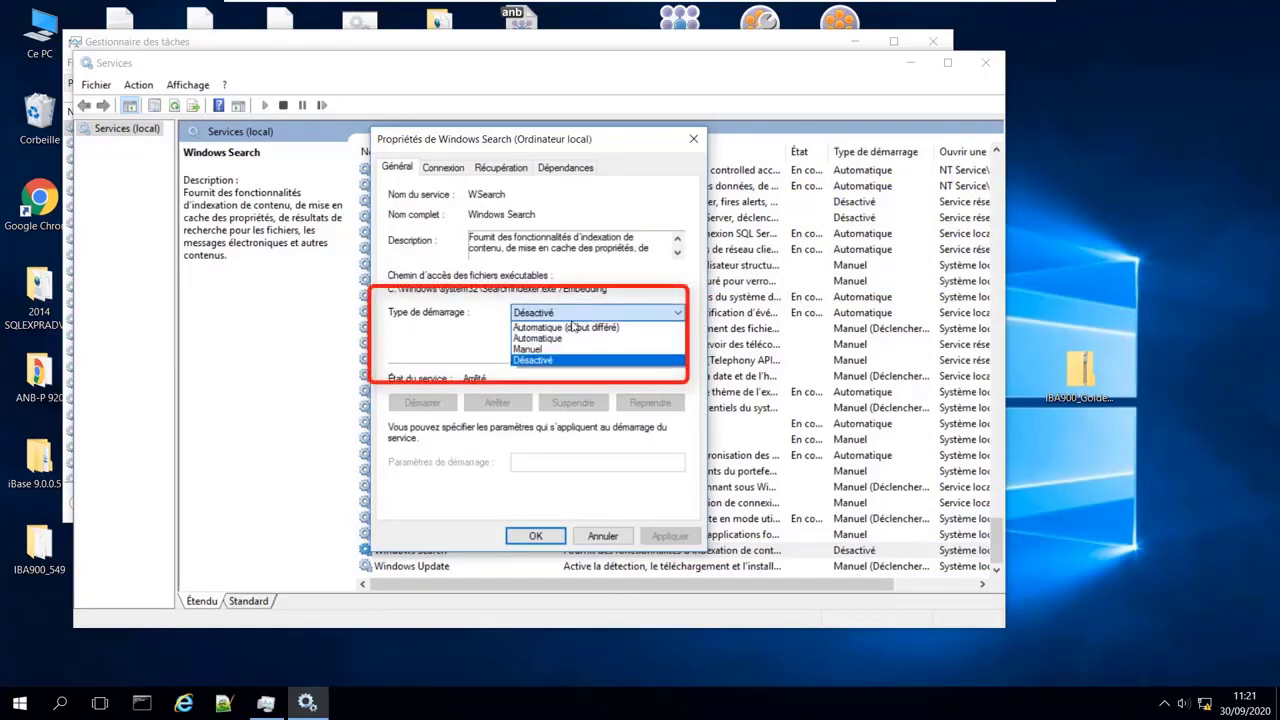
click(553, 343)
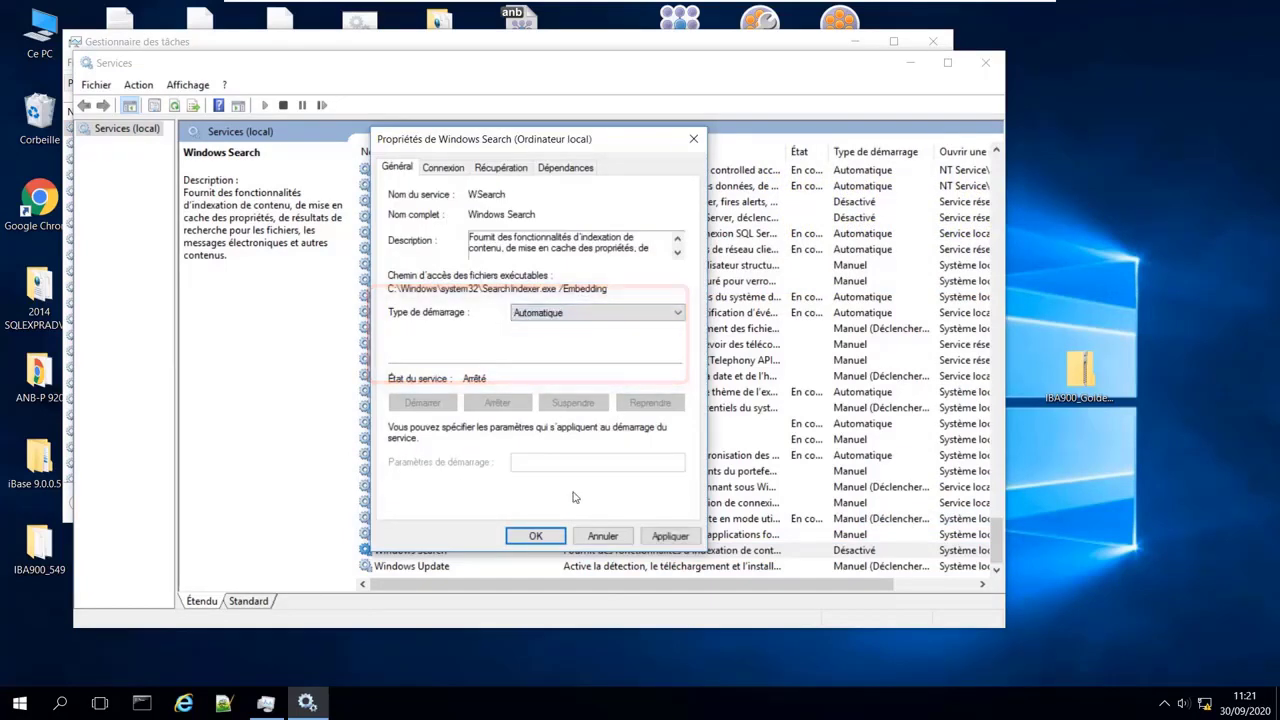
click(667, 536)
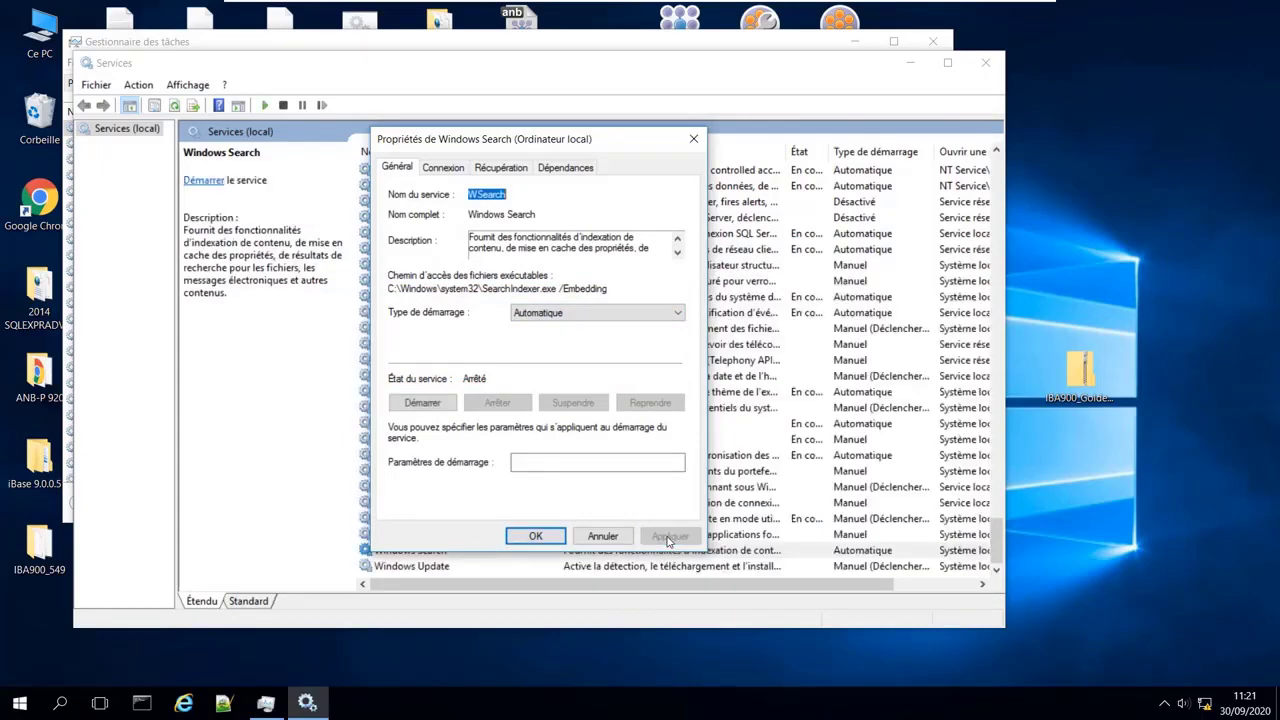
click(536, 537)
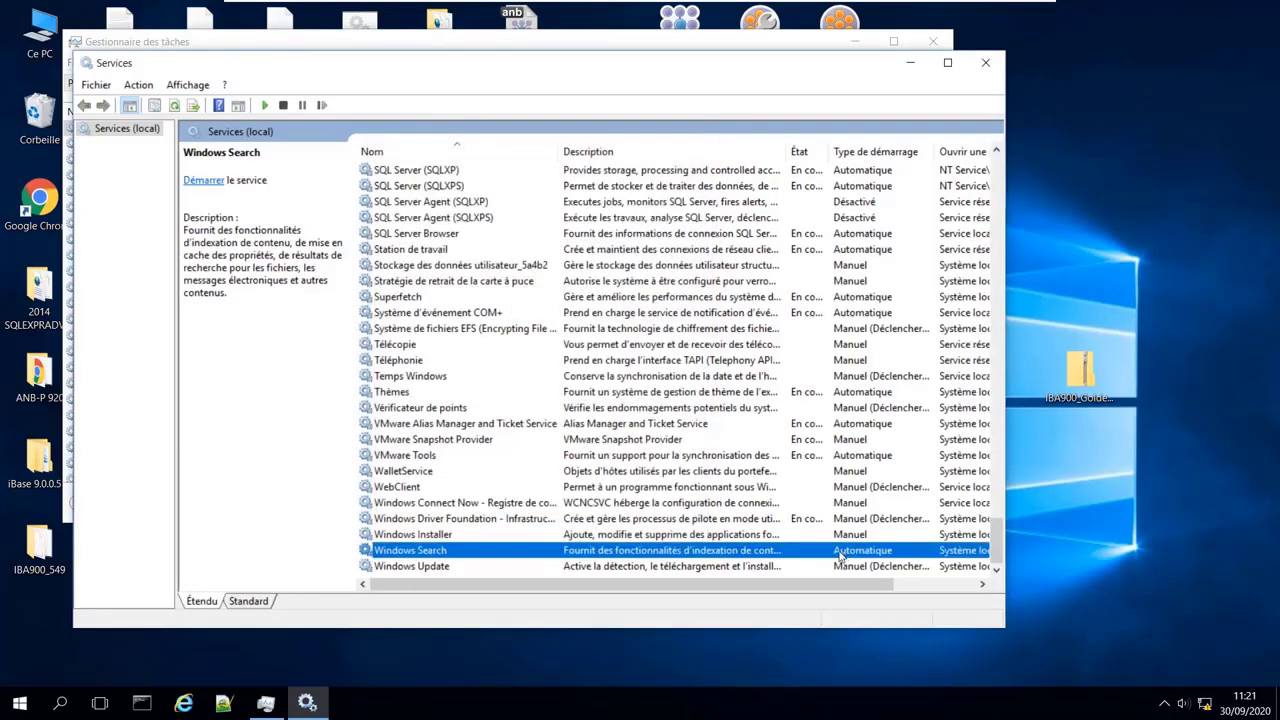
Step: Start the WSearch service from the Task Manager, restart it, and minimize the Task Manager
click(798, 44)
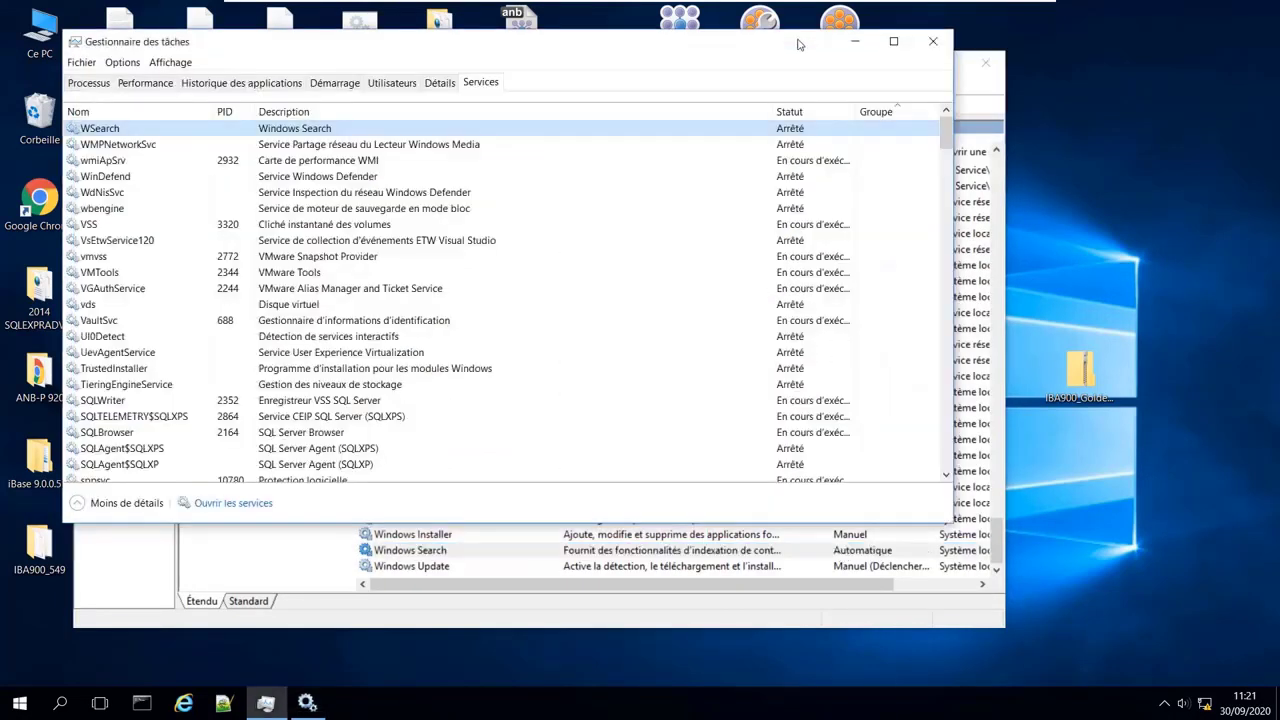
right_click(105, 132)
click(157, 141)
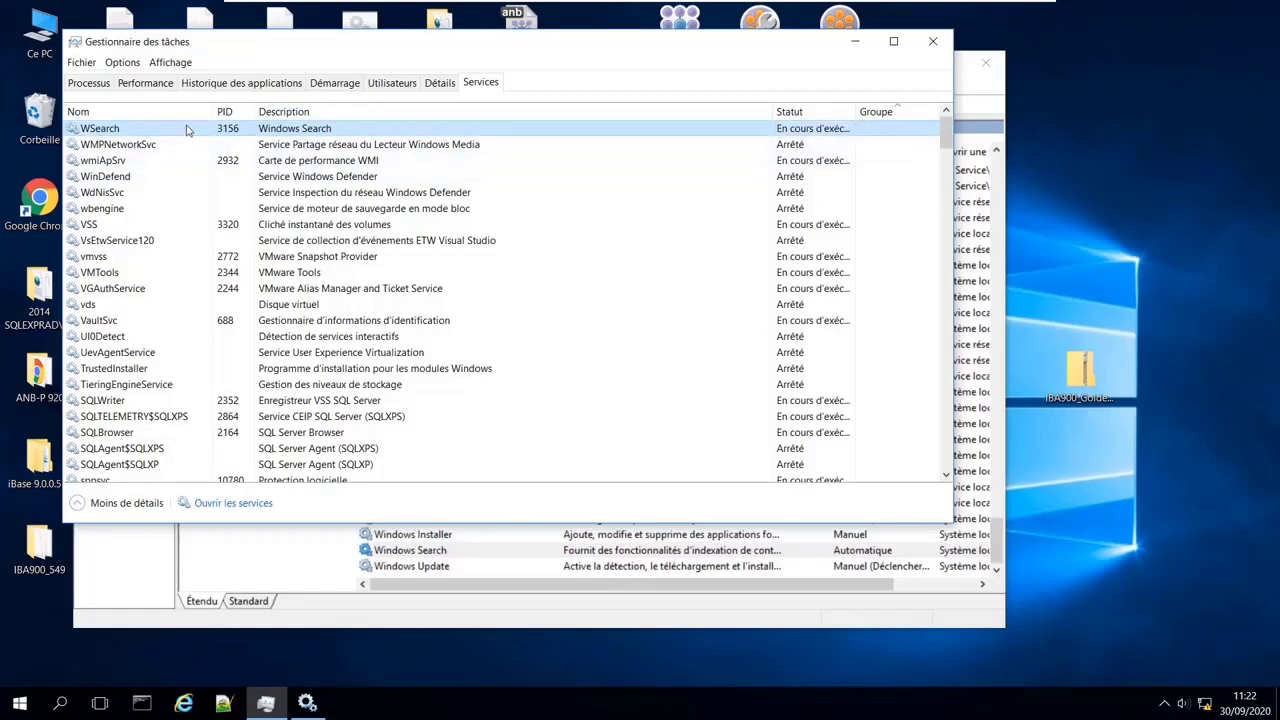
right_click(117, 131)
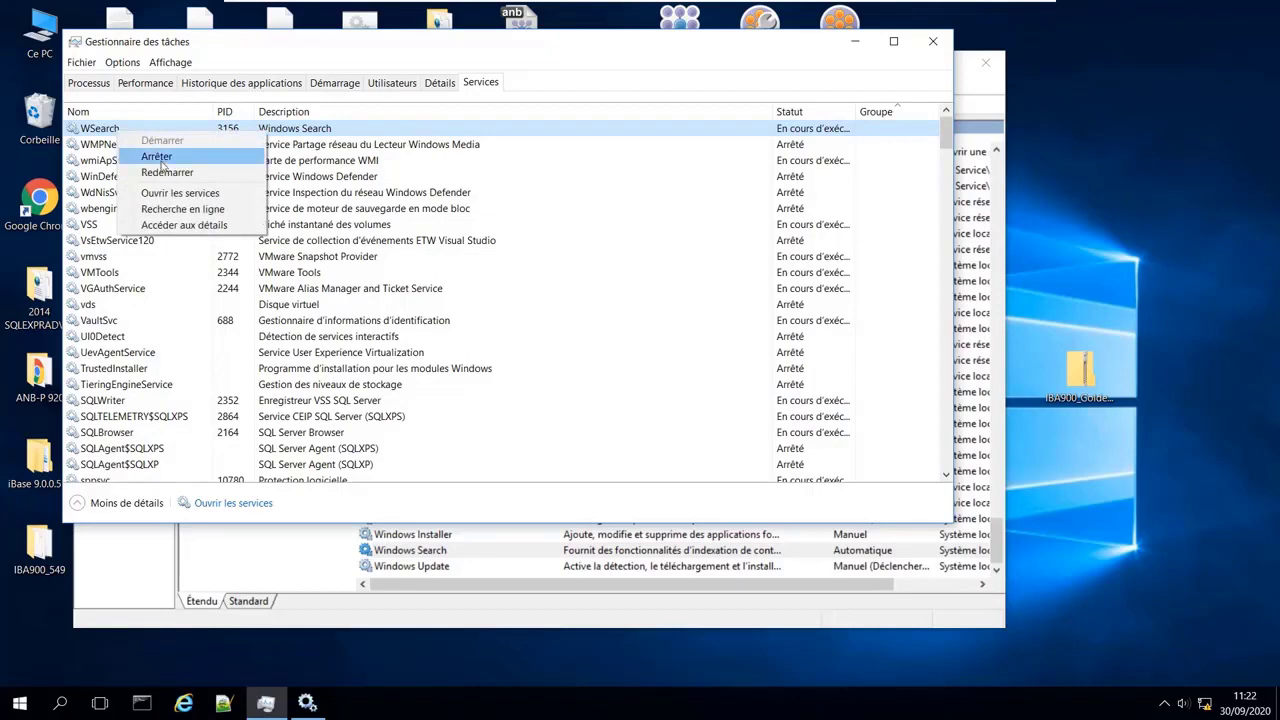
click(161, 175)
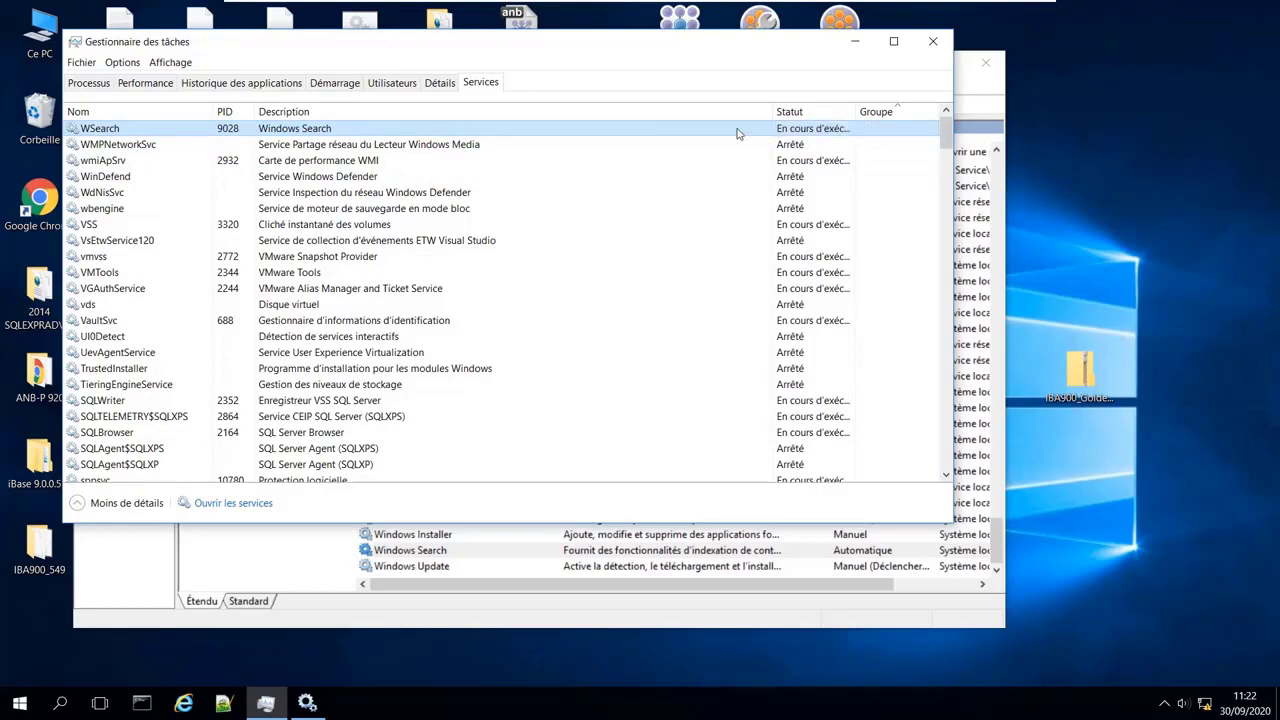
click(855, 42)
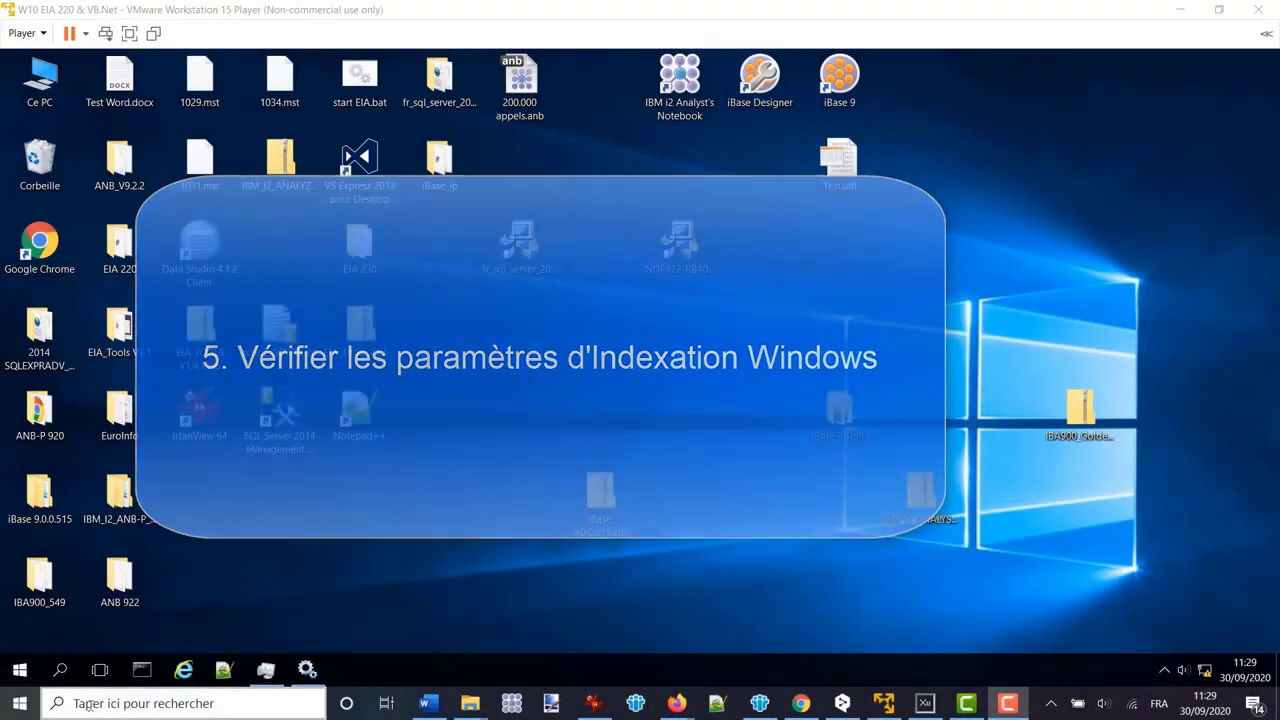
Step: Open the host computer's Windows settings, search them for "index" and open Options d'indexation
click(152, 705)
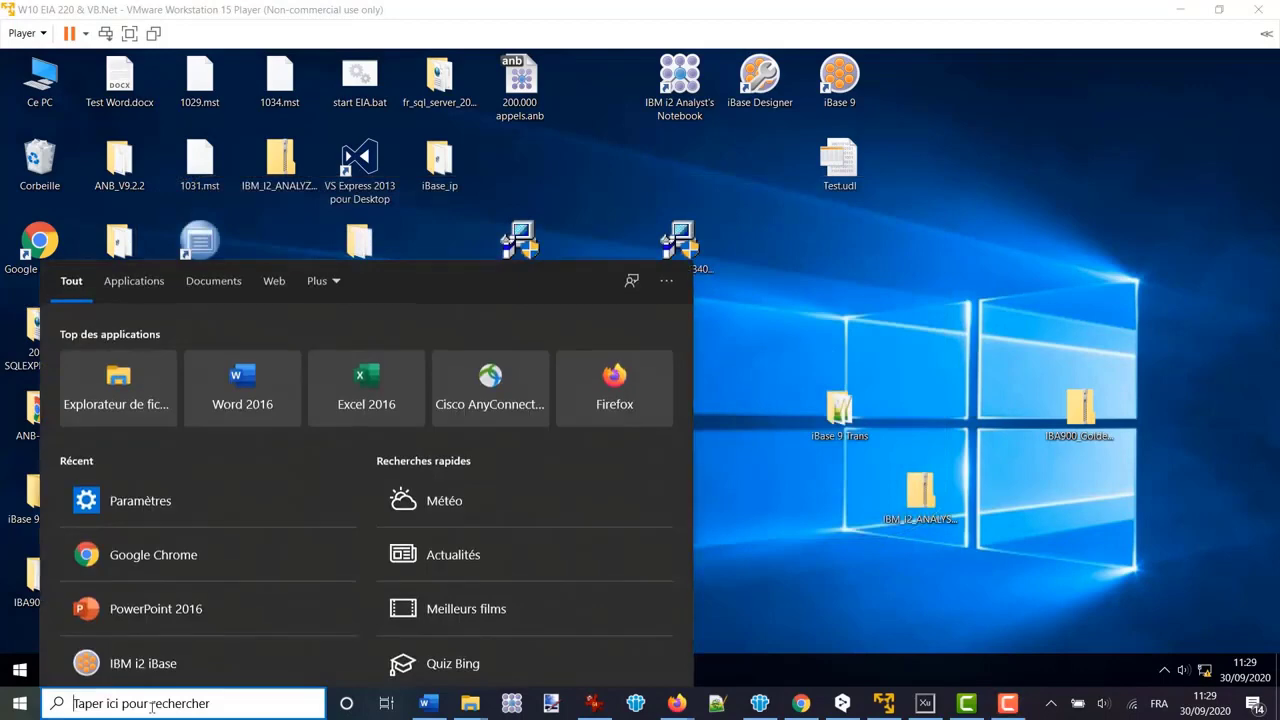
text(param)
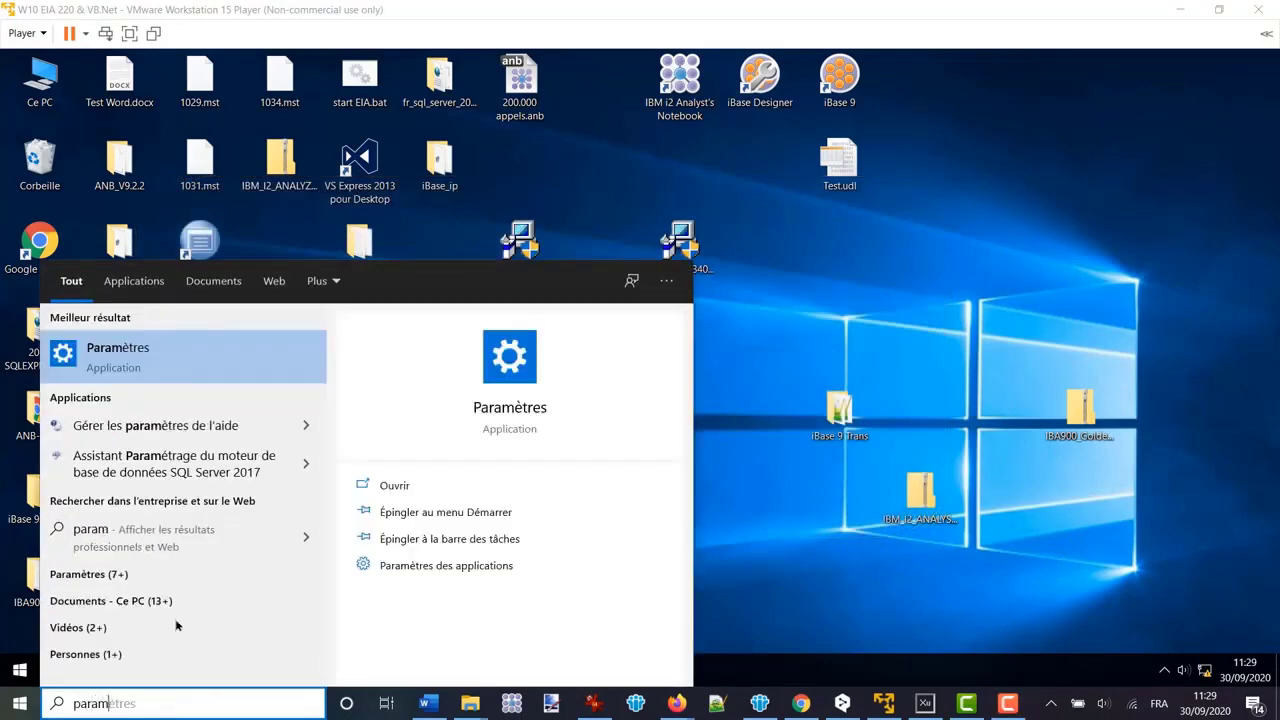
click(100, 355)
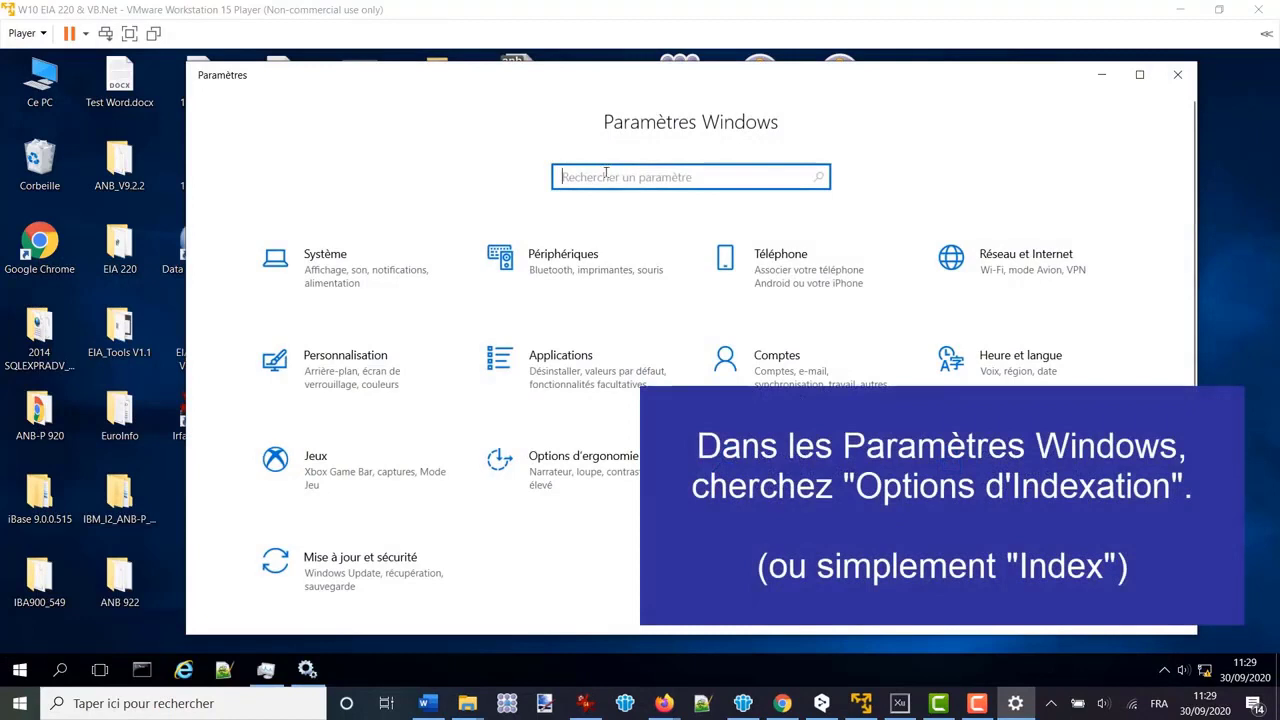
text(inex)
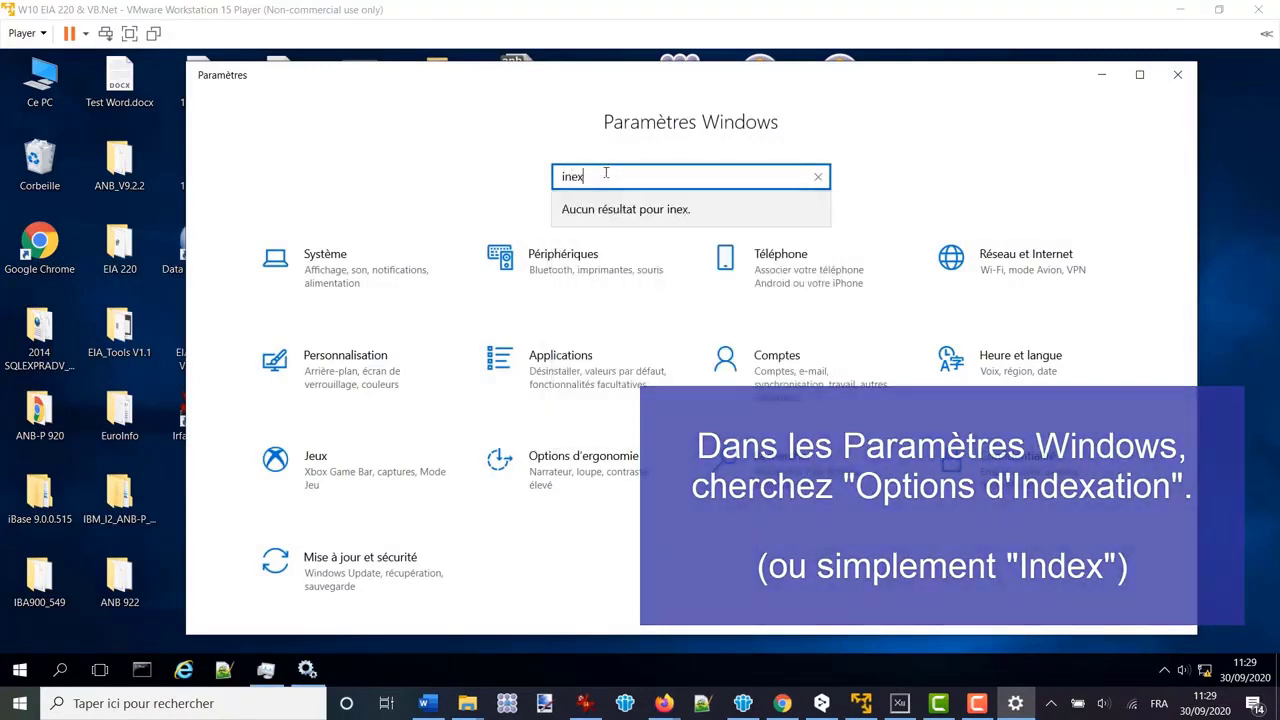
key(BackSpace)
key(BackSpace)
text(dex)
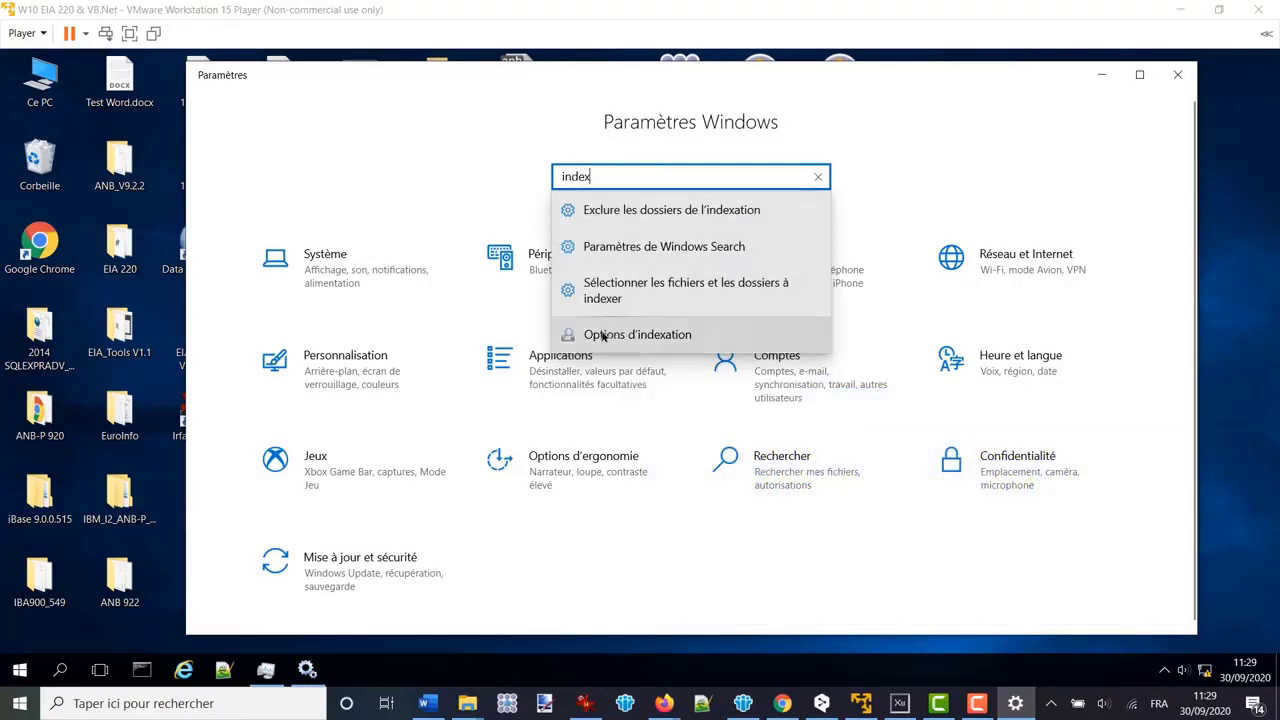
click(603, 336)
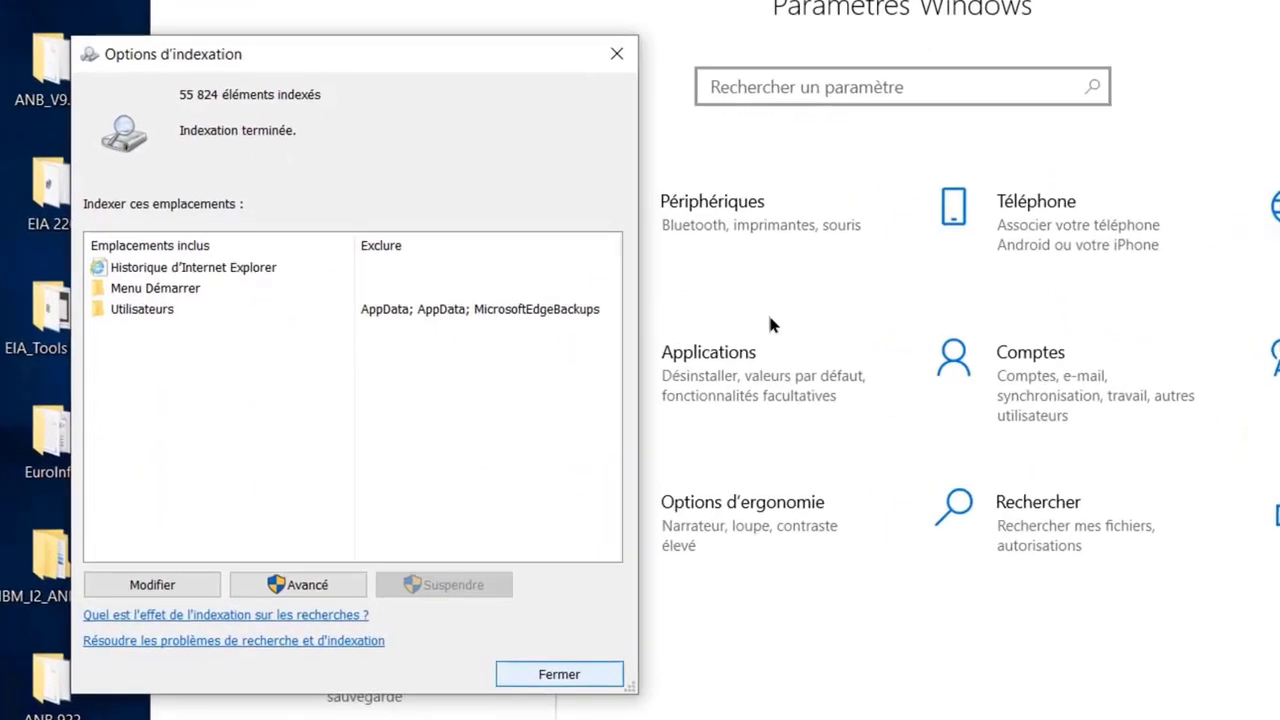
Step: Check the filter and indexing mode of the pdf extension in the advanced indexing file types, then close the dialogs without changes
click(300, 585)
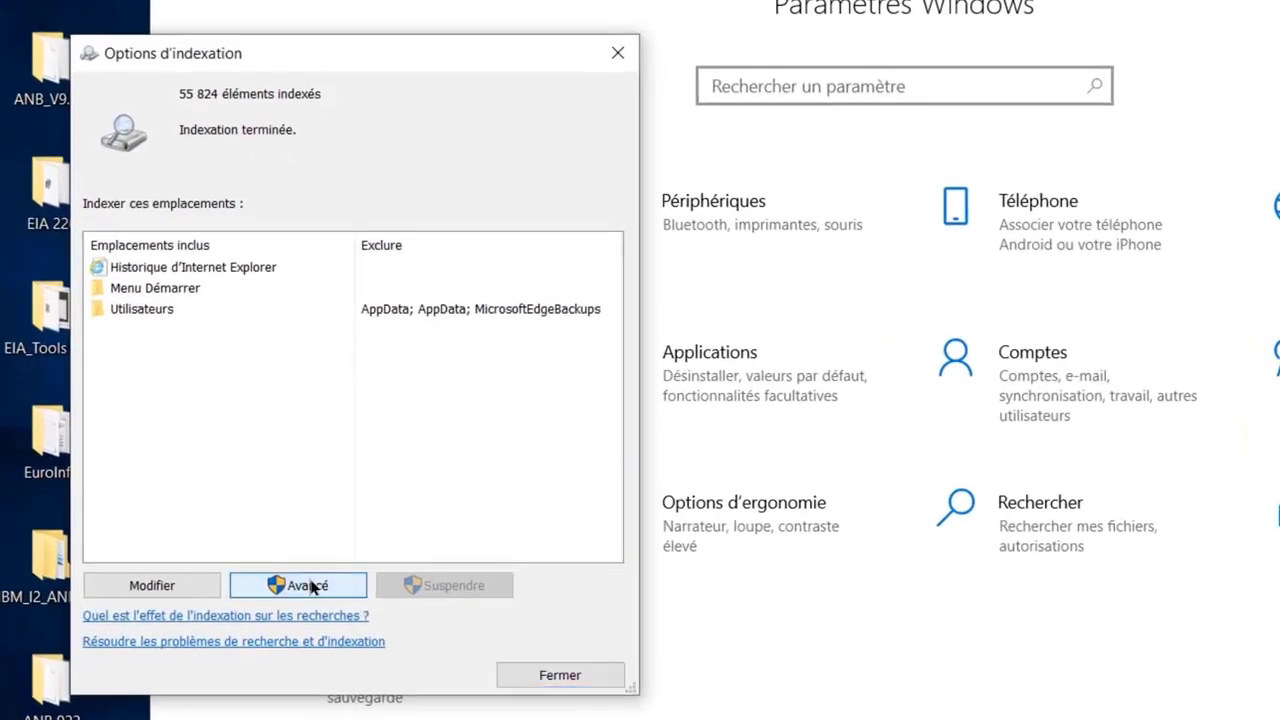
click(306, 113)
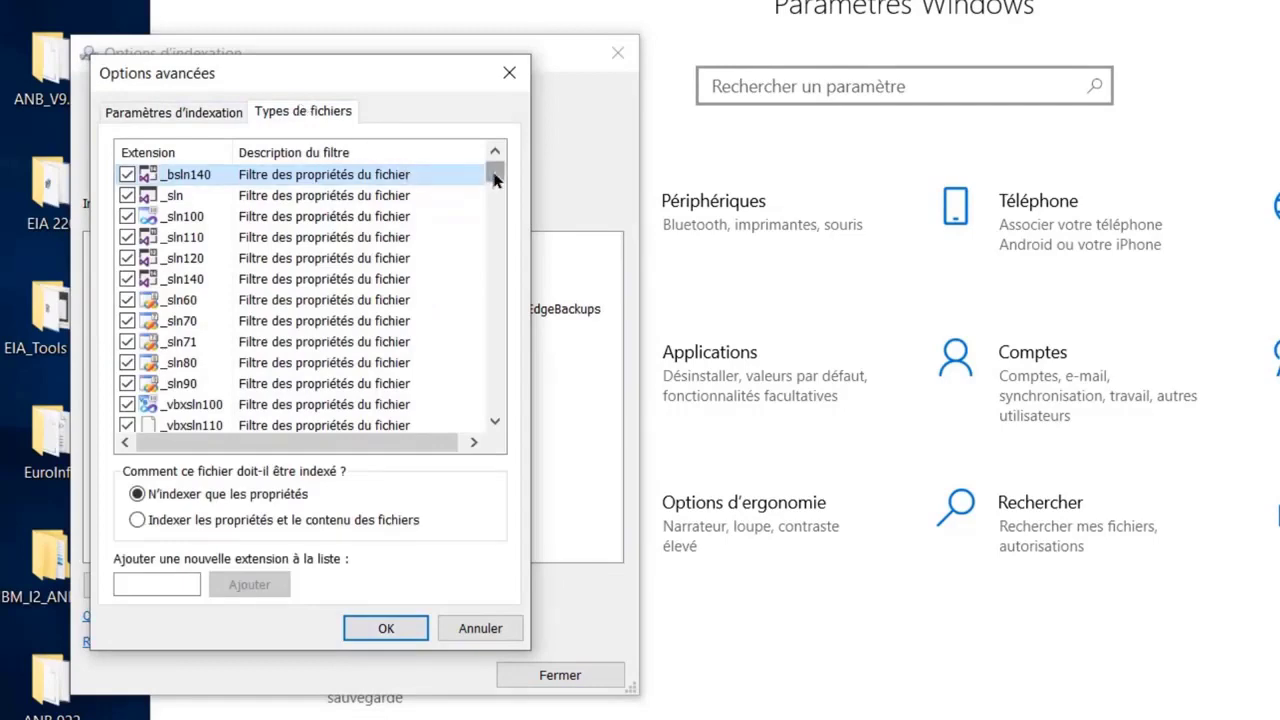
drag(491, 172, 443, 312)
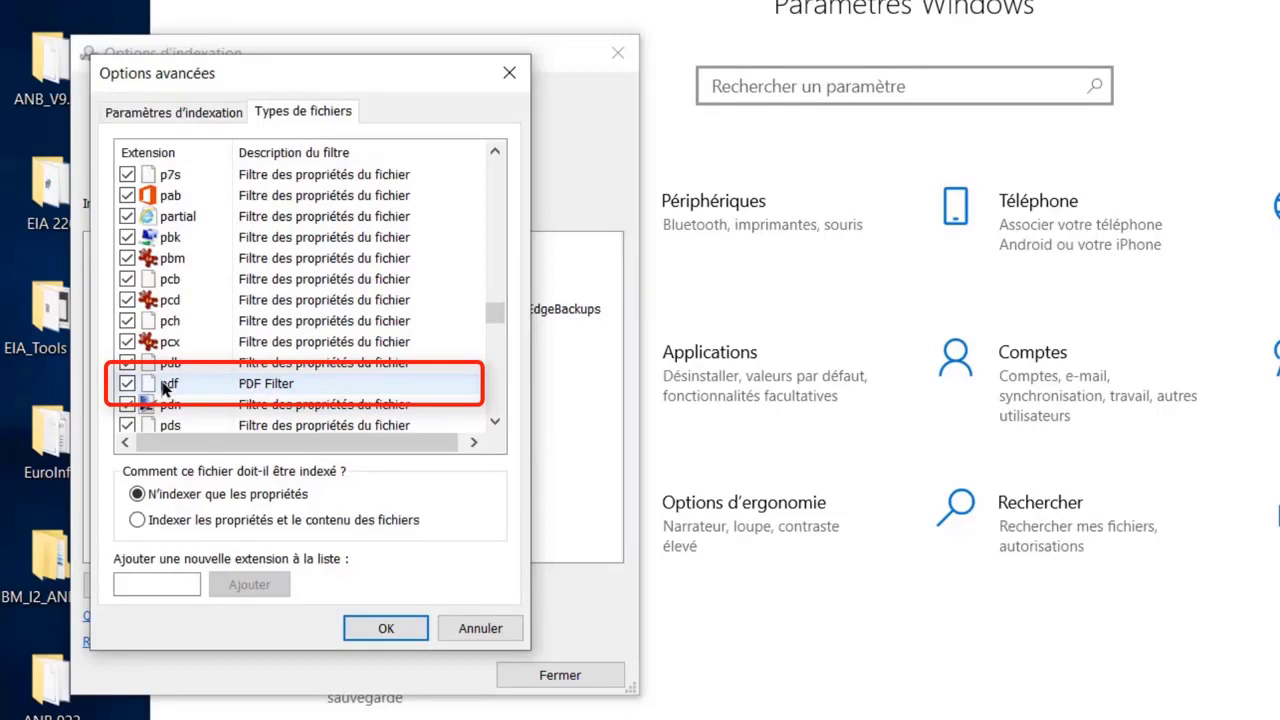
click(270, 385)
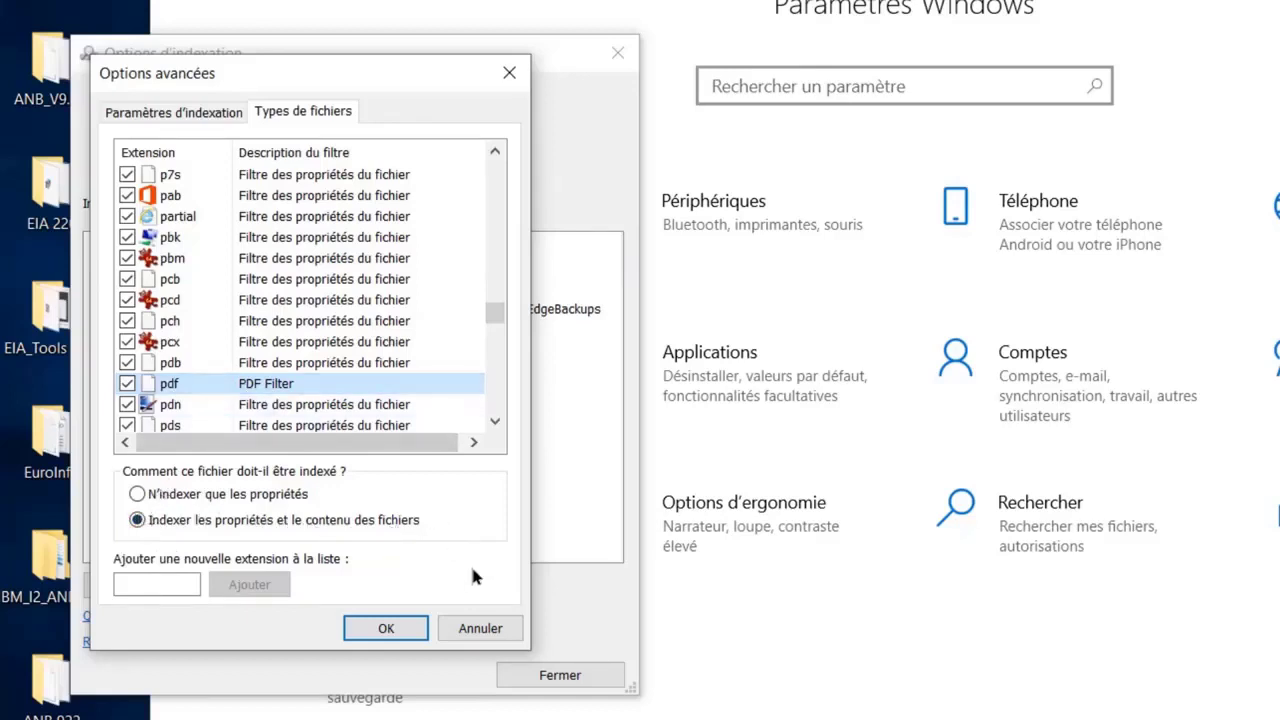
click(472, 627)
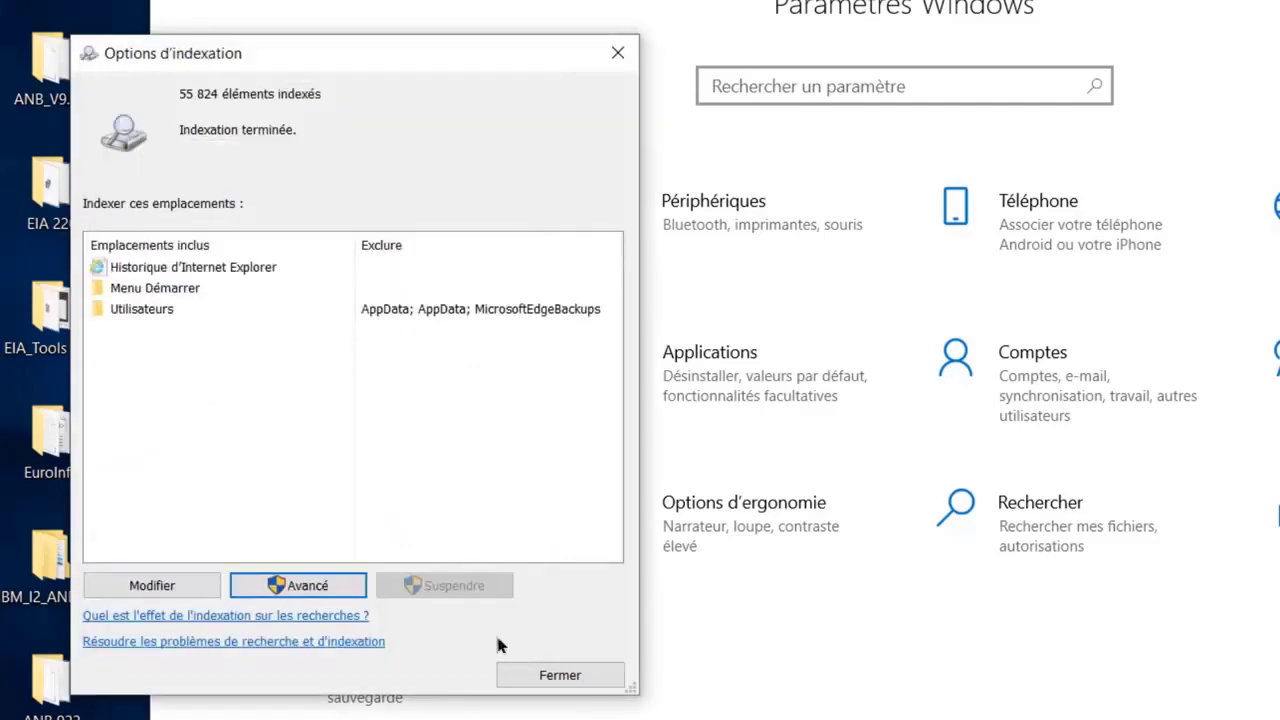
click(557, 676)
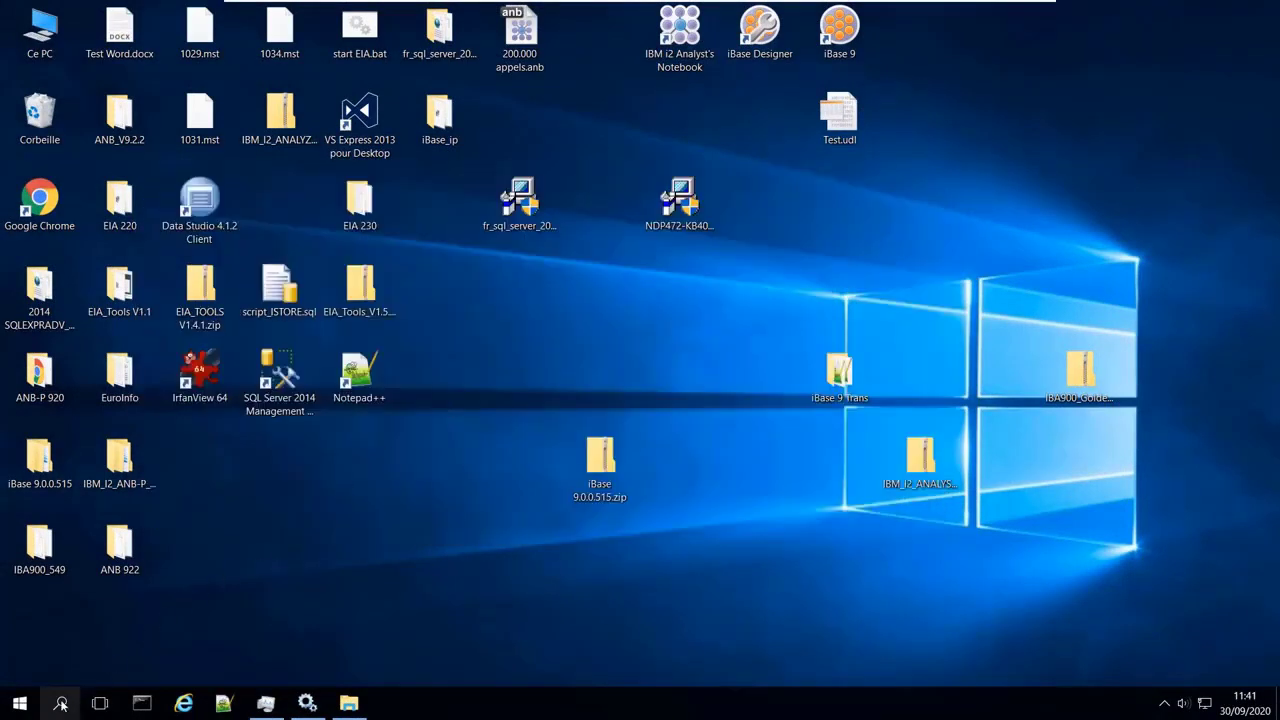
Step: Search the virtual machine's Windows settings for "fichiers", check the default application assigned to .pdf files, and close the settings
click(60, 704)
text(para)
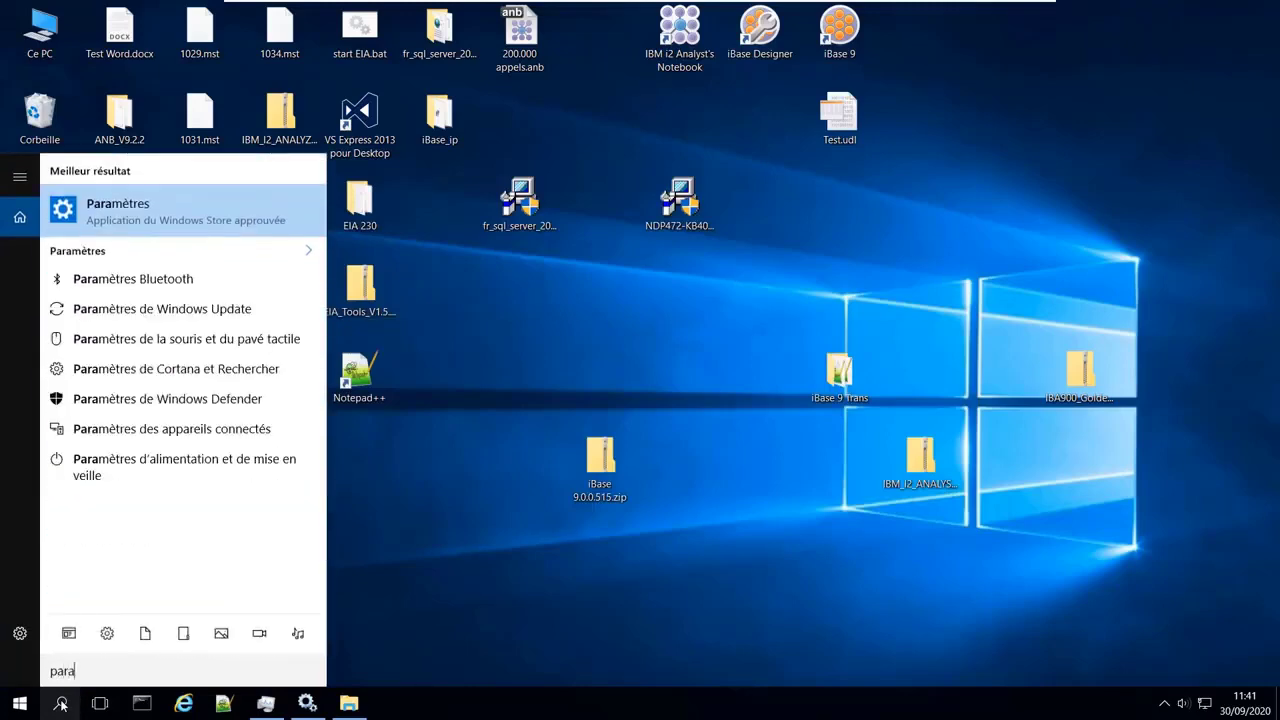
click(117, 215)
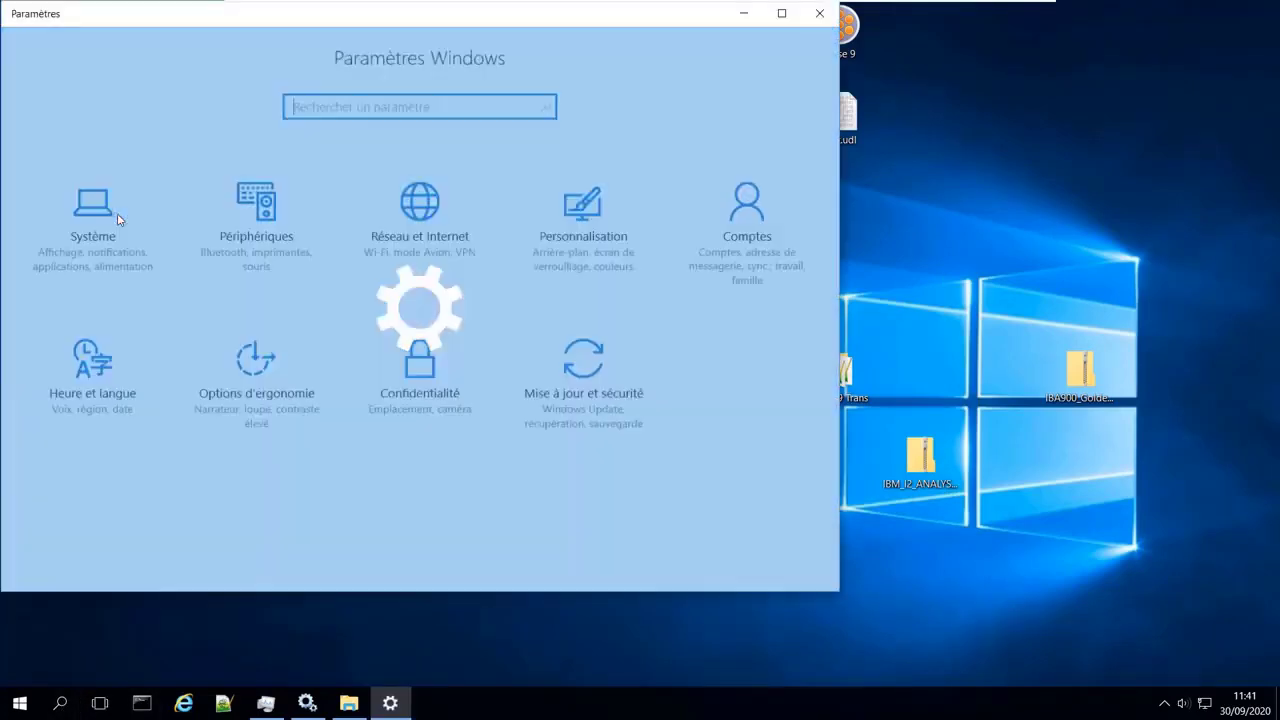
text(fichiers)
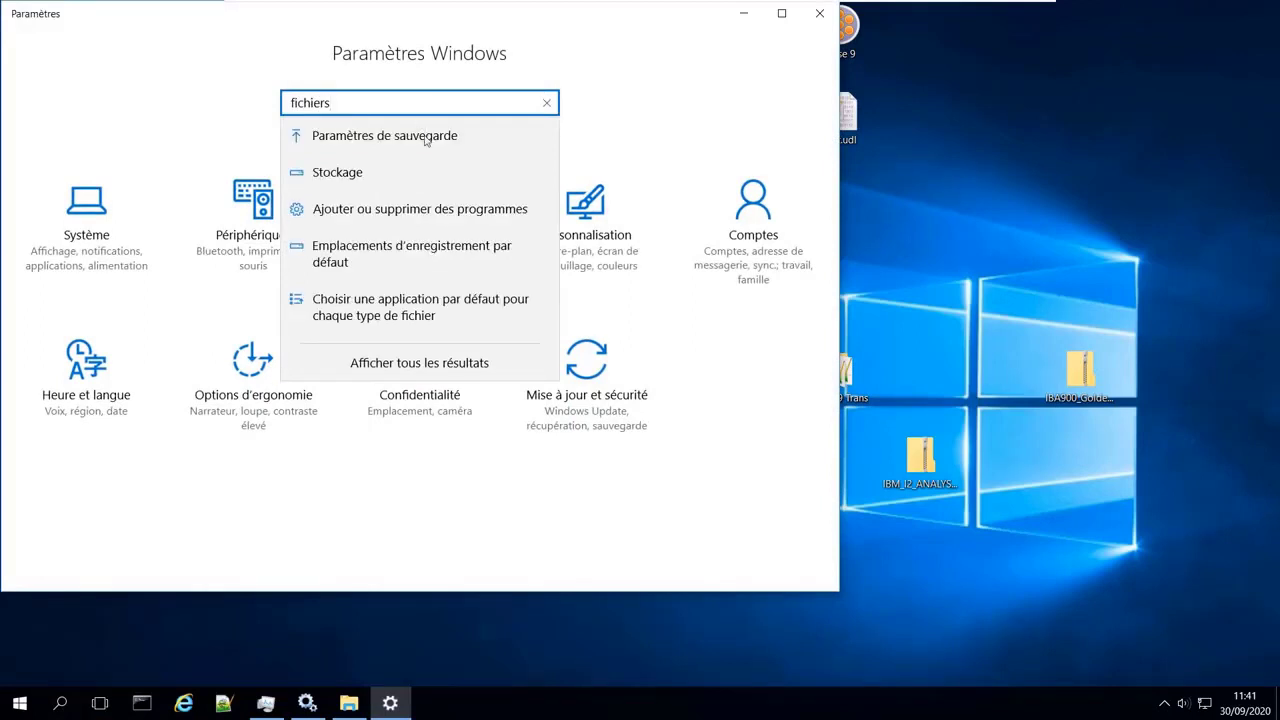
click(399, 310)
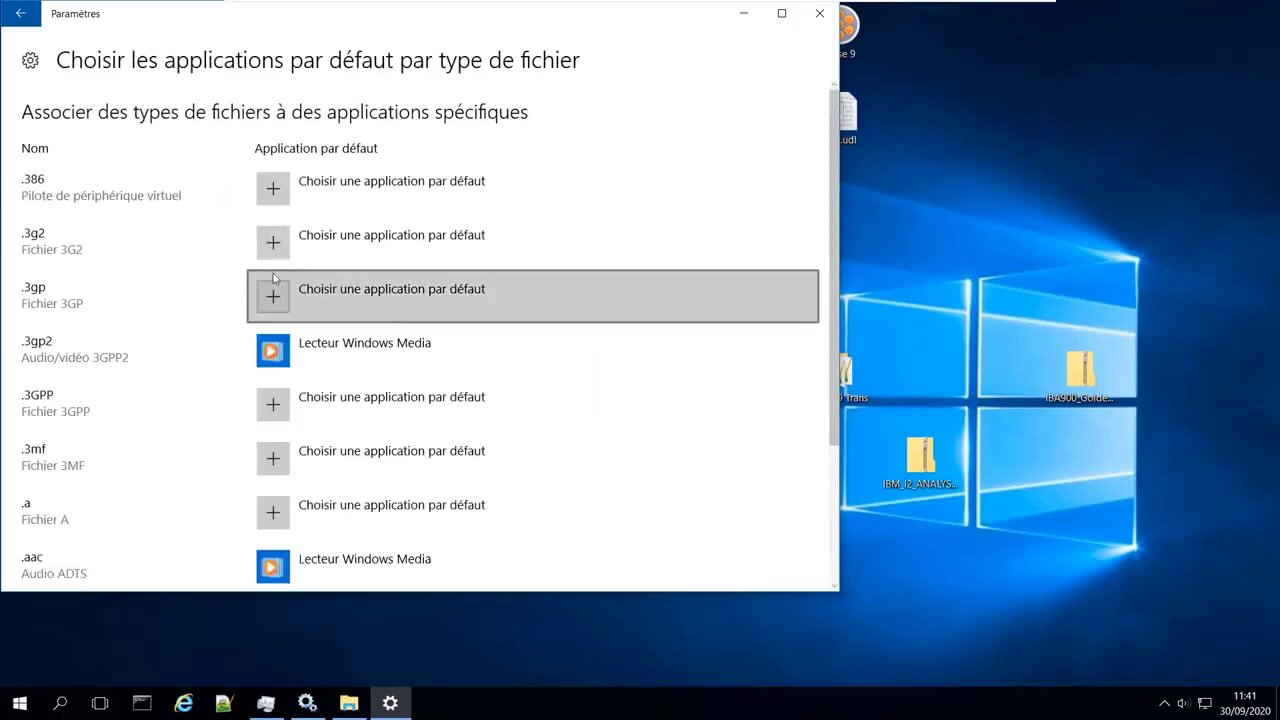
drag(834, 105, 758, 572)
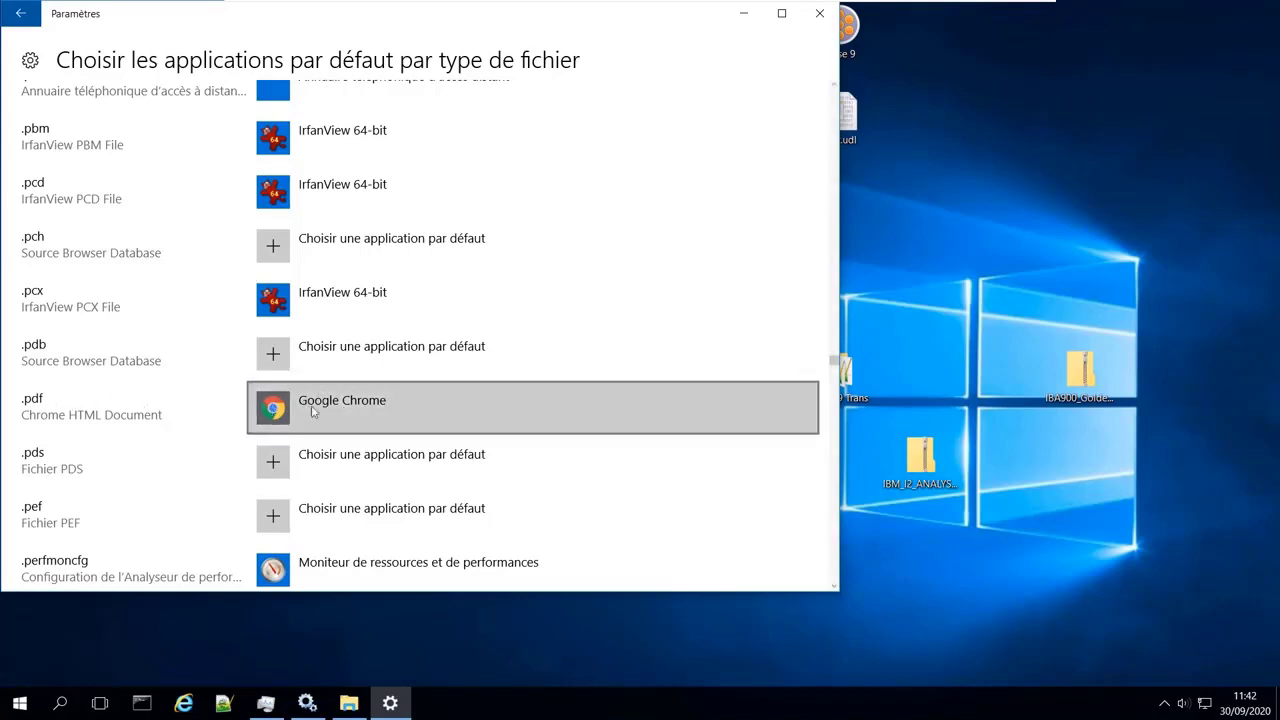
click(822, 15)
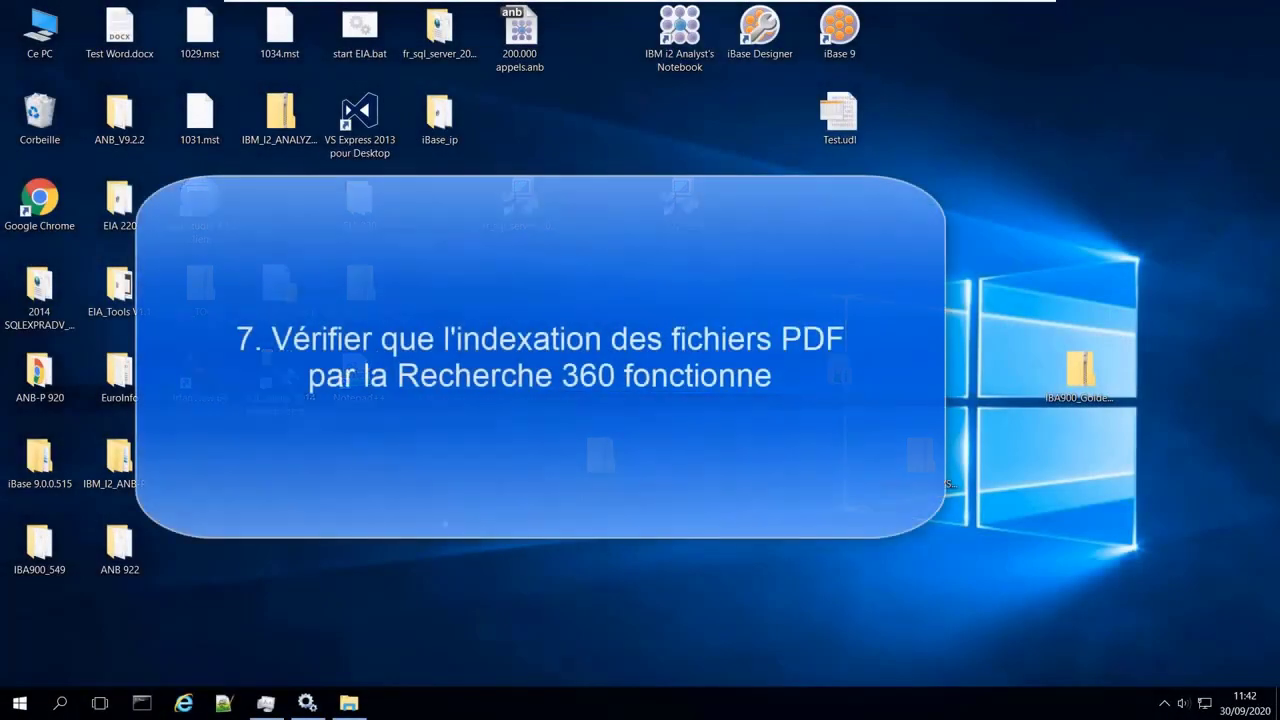
Step: Run Indexation_User Guide.bat from the i2 iBase 8 folder in Documents to reindex the database
click(349, 703)
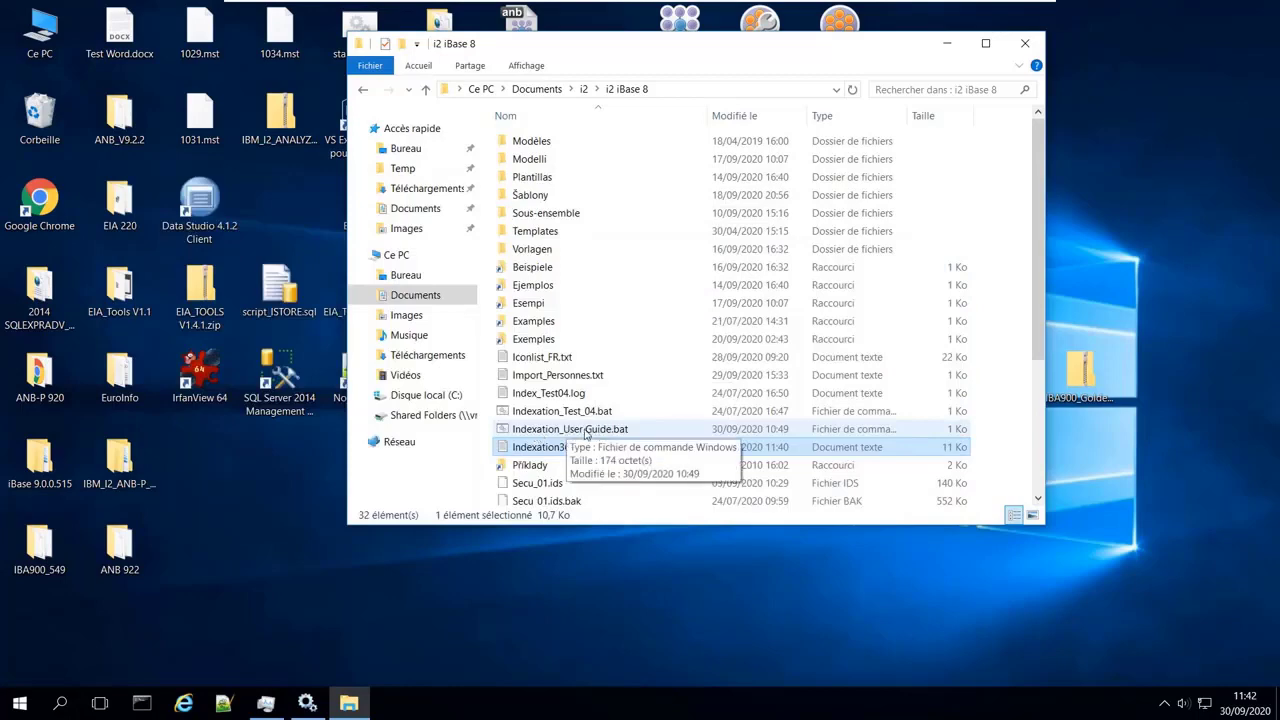
double_click(532, 431)
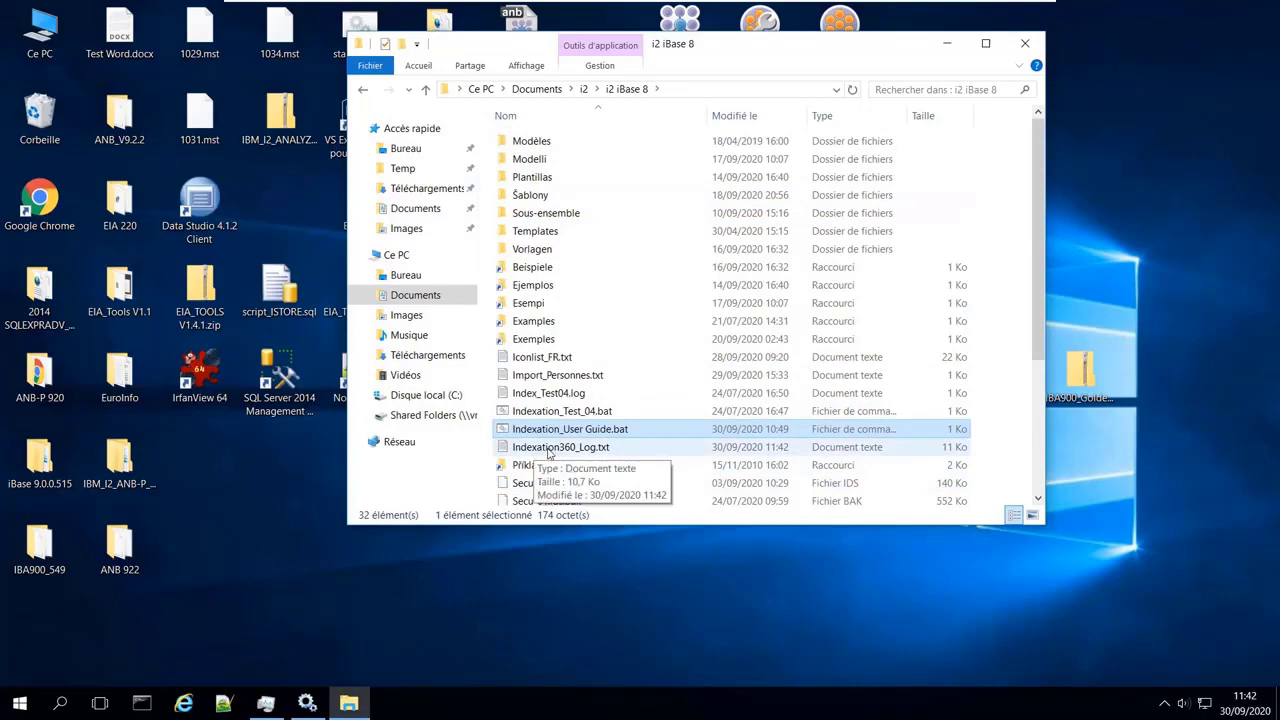
Step: Open Indexation360_Log.txt from the i2 iBase 8 folder and search it for "FAIL", then dismiss the search
double_click(548, 449)
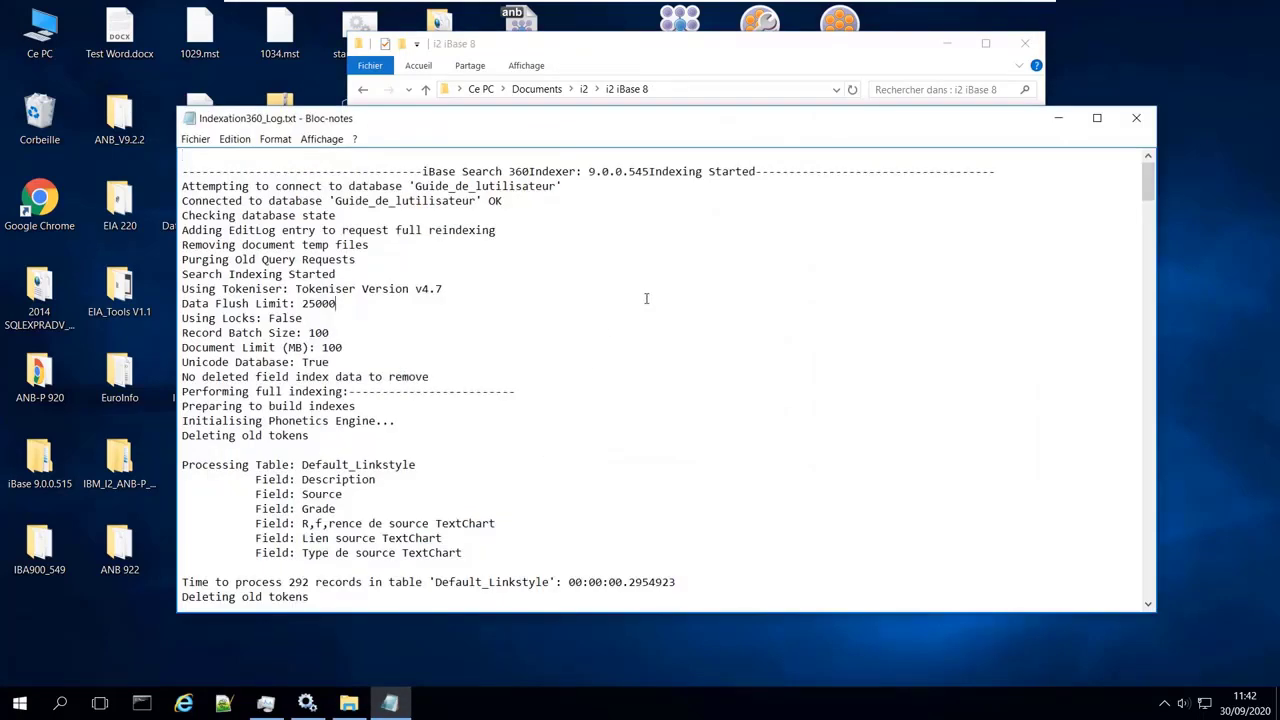
key(ctrl+f)
text(FAIL)
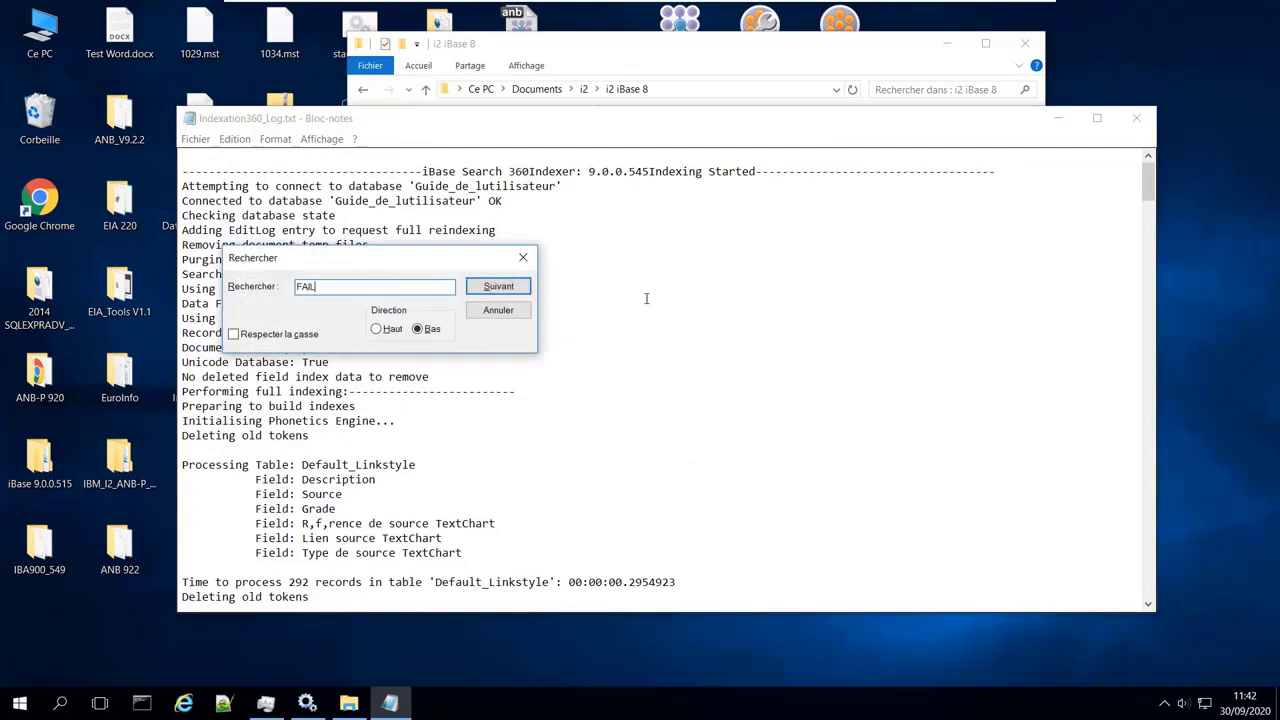
key(Return)
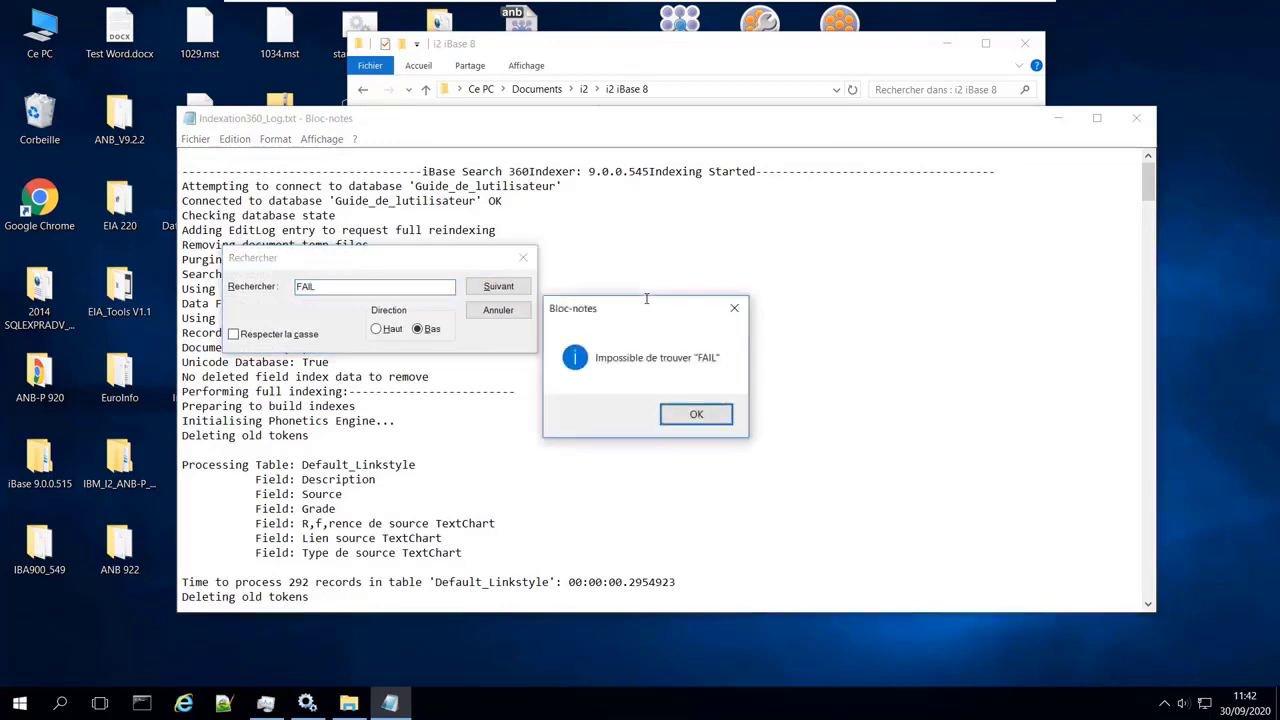
key(Return)
click(531, 256)
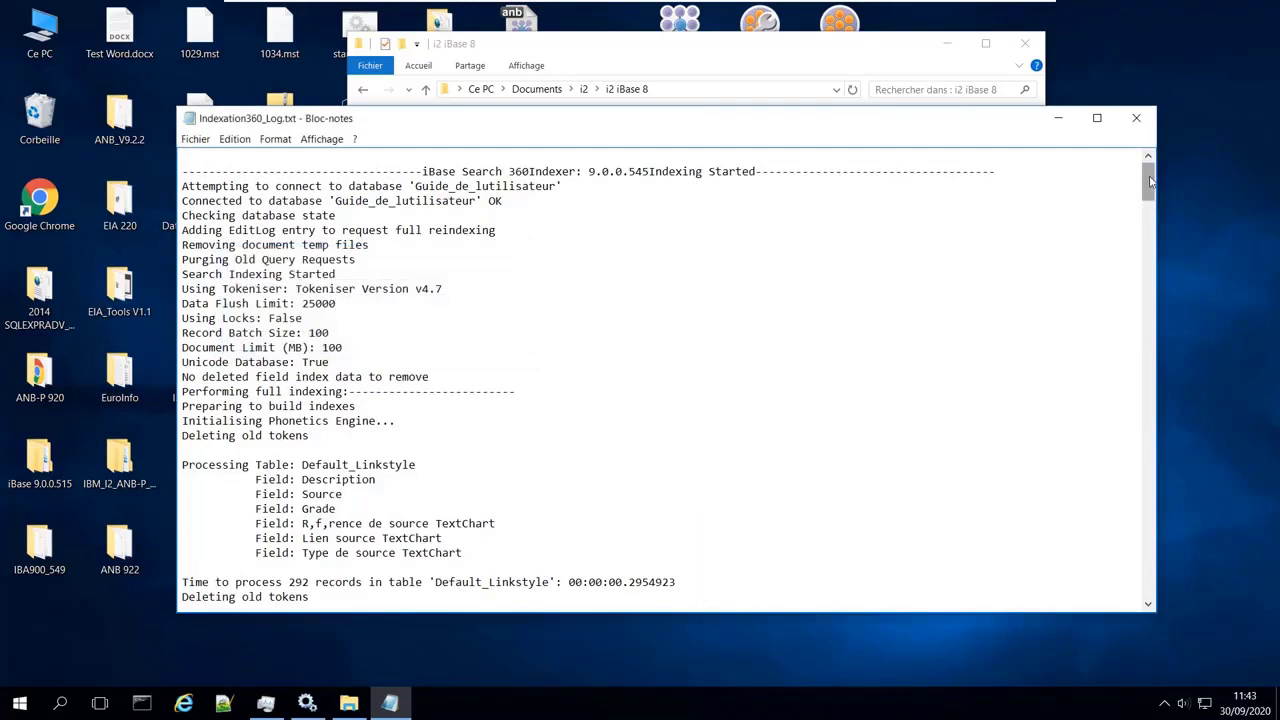
Step: Search the indexing log for "Document" and continue through the matches to the Documents_ table section
key(ctrl+f)
text(Documen)
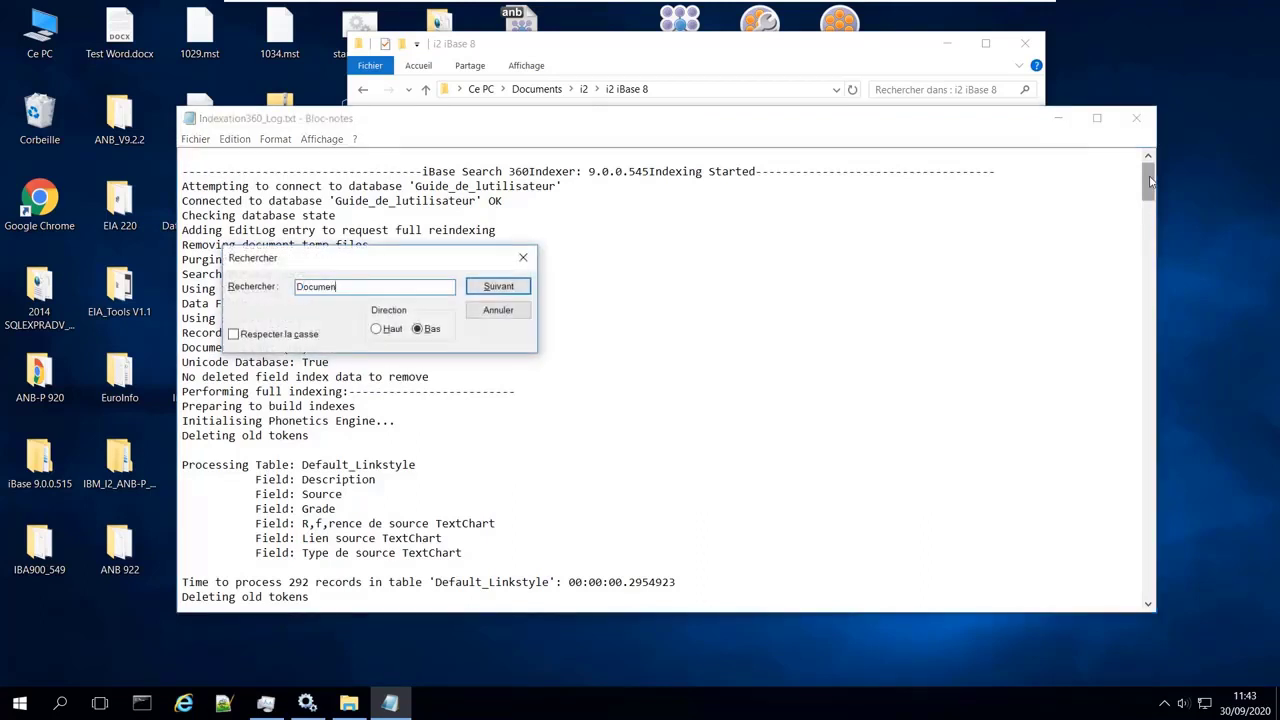
text(t)
key(Return)
click(505, 288)
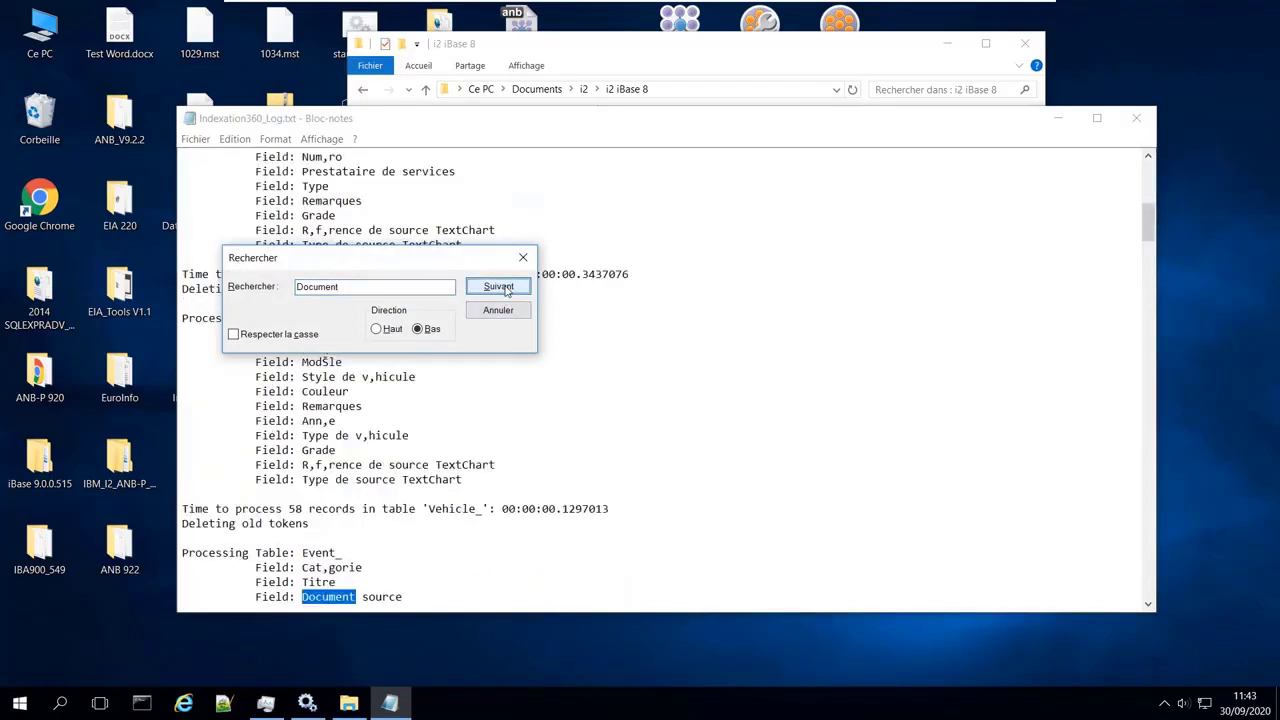
key(Escape)
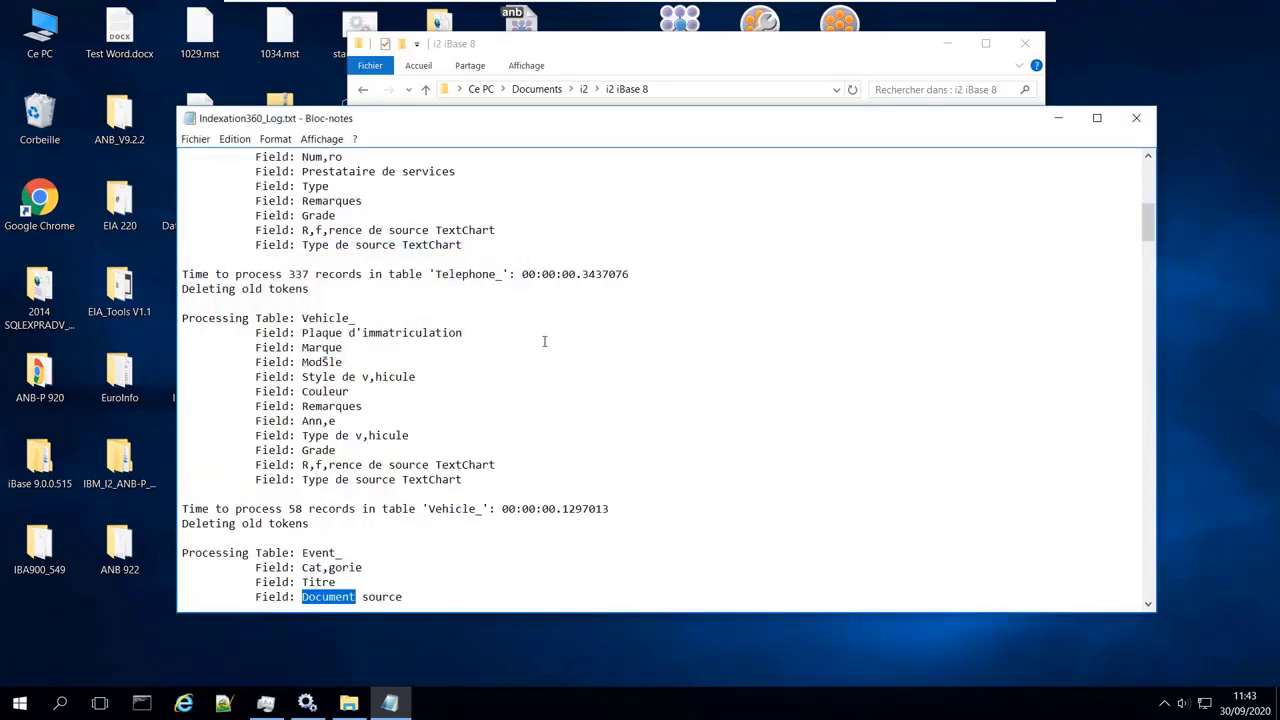
key(F3)
scroll(526, 429, down, 6)
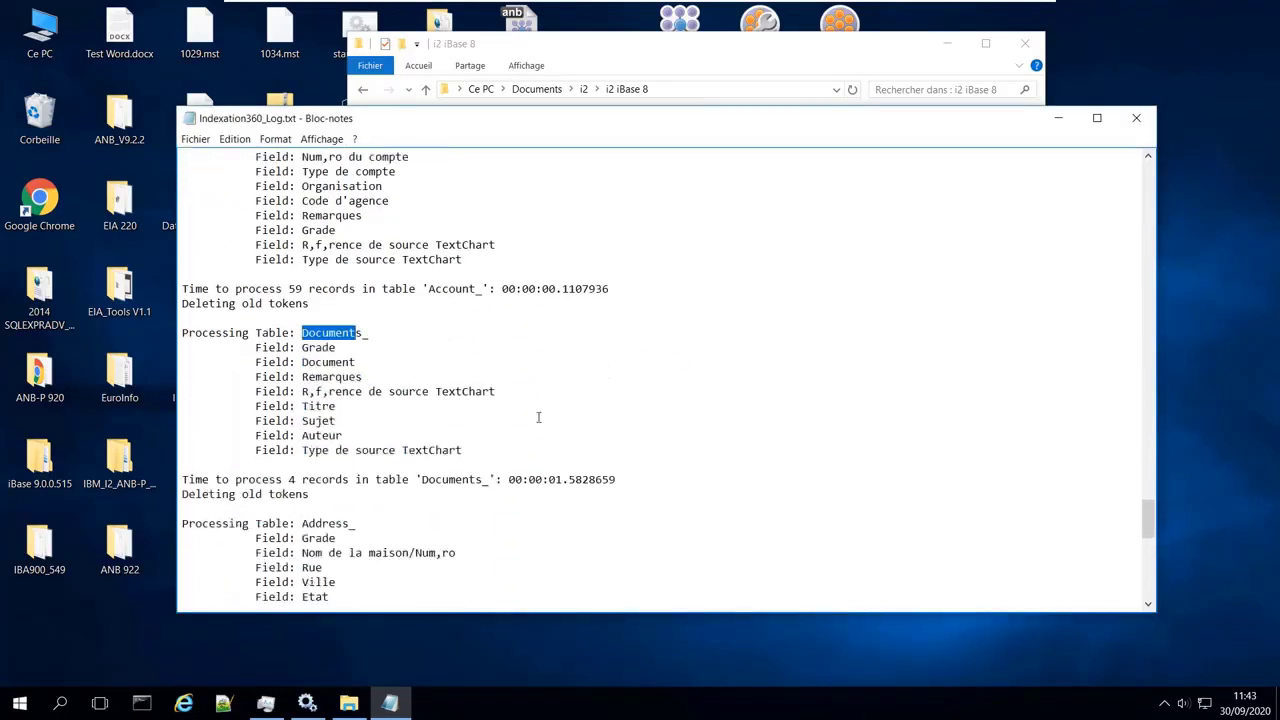
Step: Examine the Documents_ table's processing entries, from its field list to its processing time, and close the log
drag(184, 332, 530, 484)
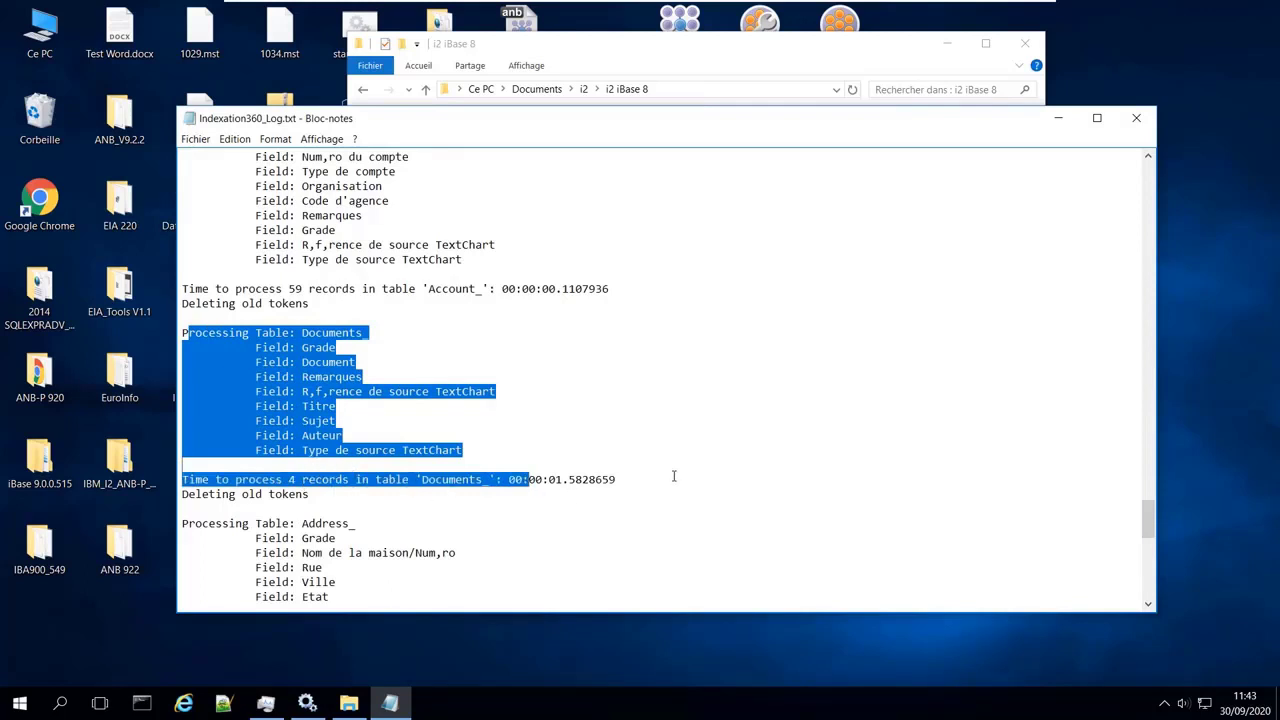
click(405, 503)
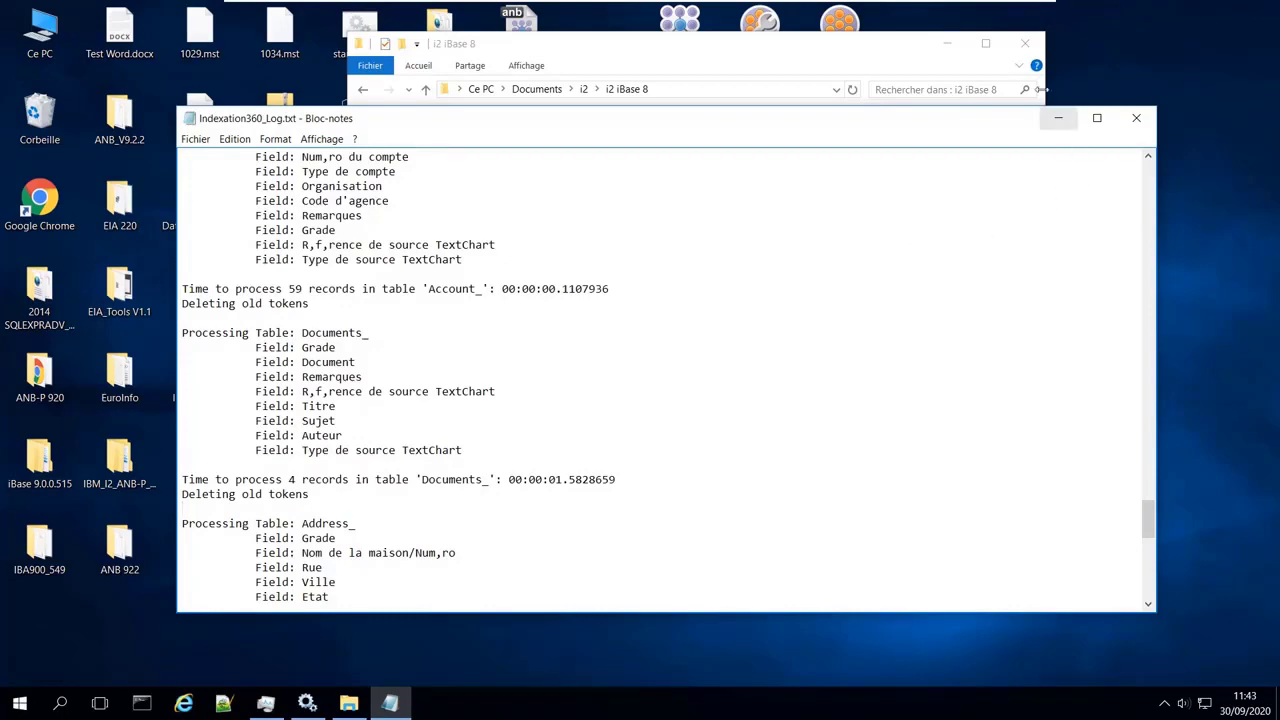
click(1136, 118)
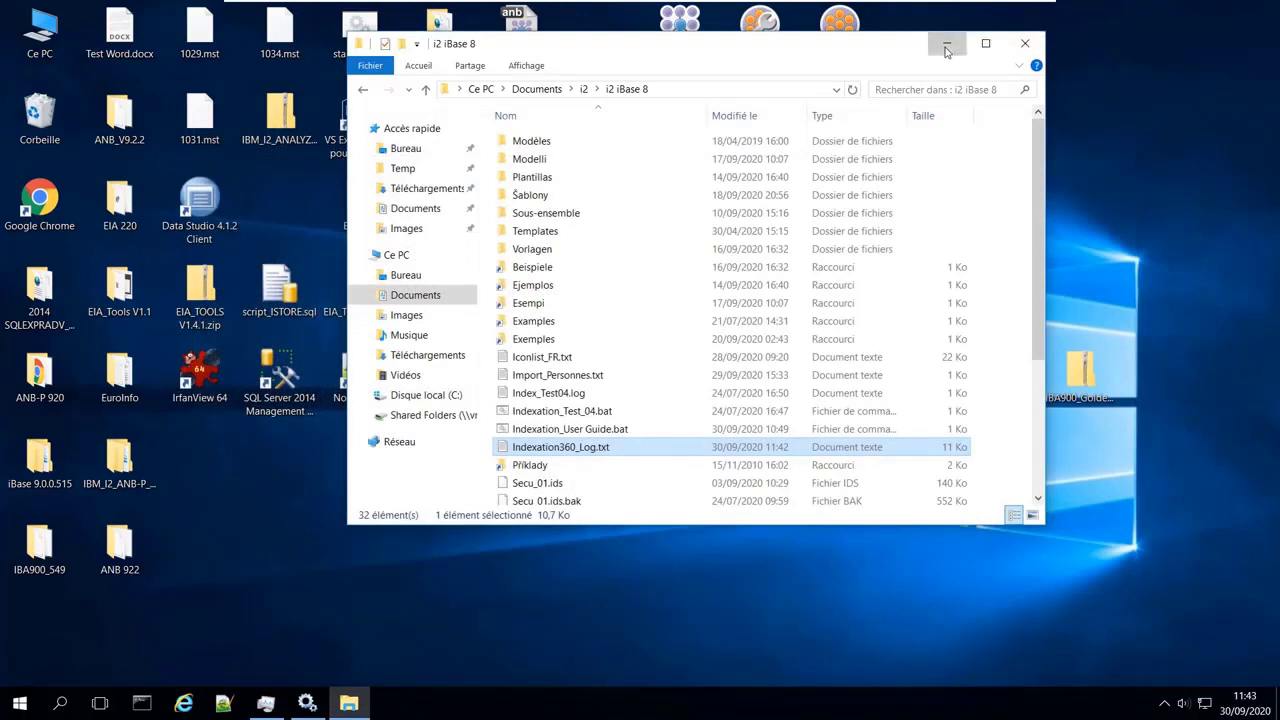
Step: Minimize the file explorer, launch IBM i2 iBase, open the last used Guide de l'utilisateur database and log on as SYSADMIN
click(946, 46)
double_click(849, 35)
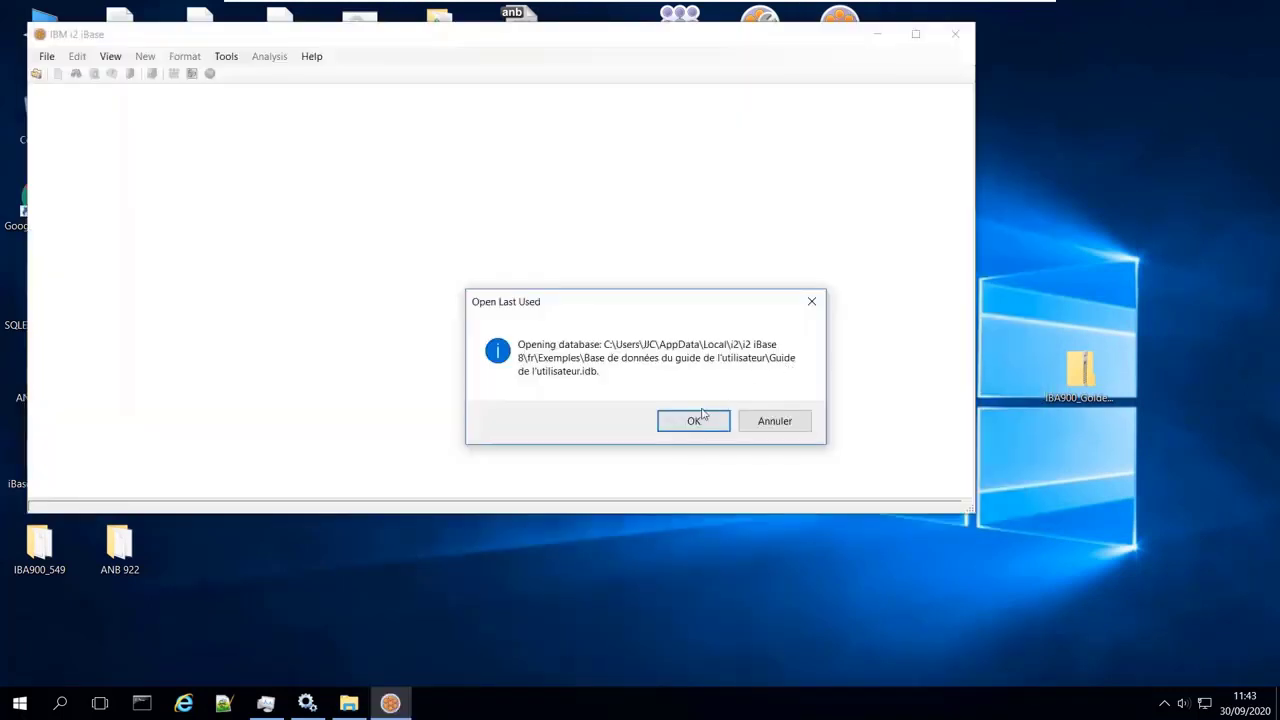
click(693, 423)
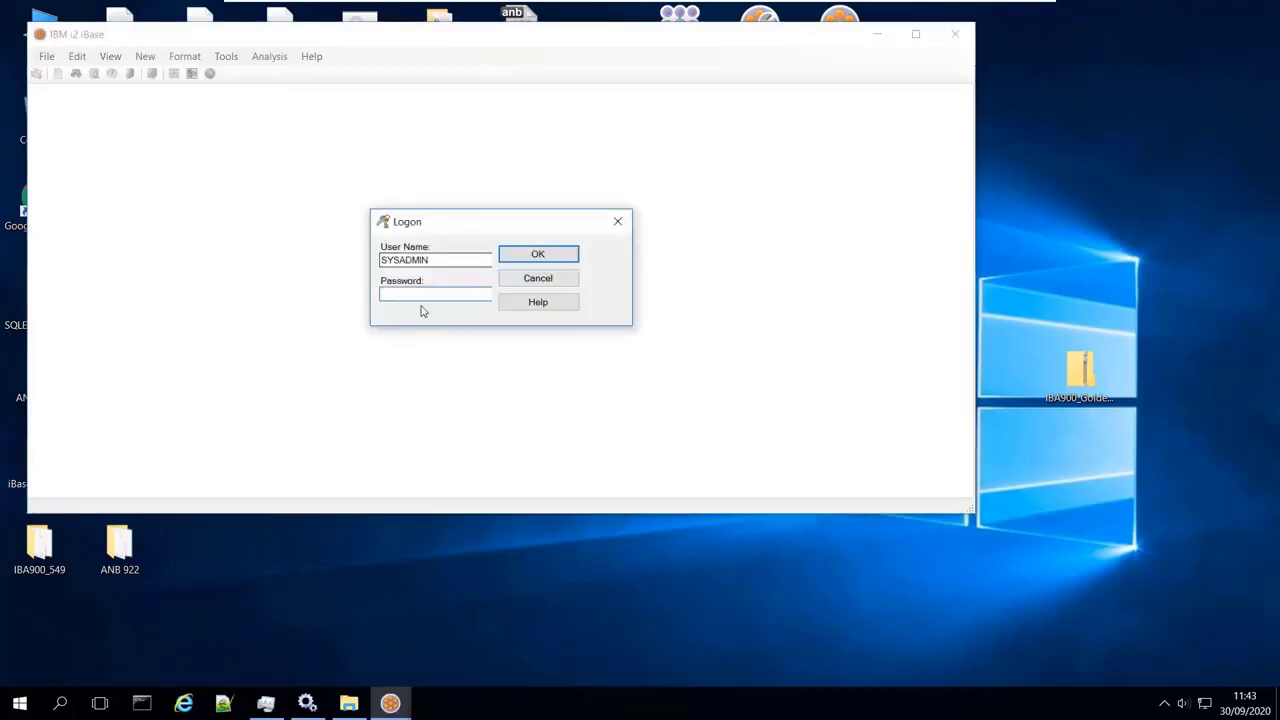
key(Return)
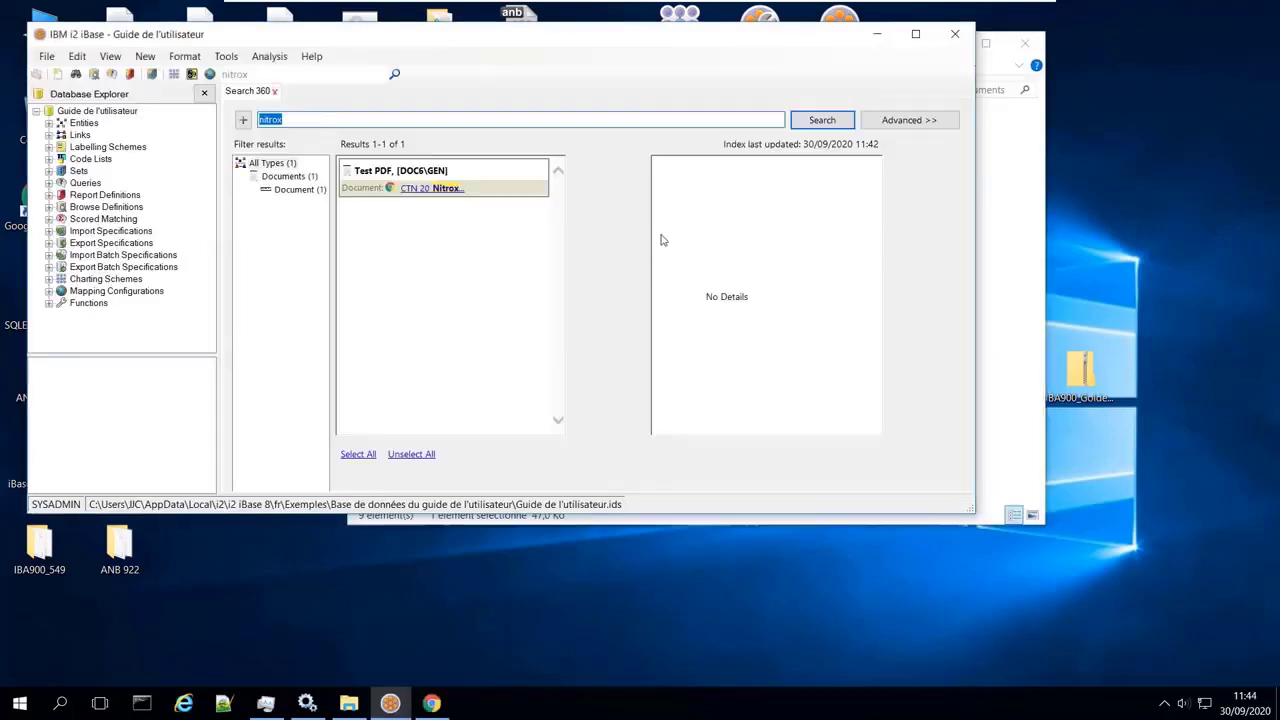
Step: Open Nitrox_20.pdf from the Documents folder to check its text content, then minimize the browser
click(998, 237)
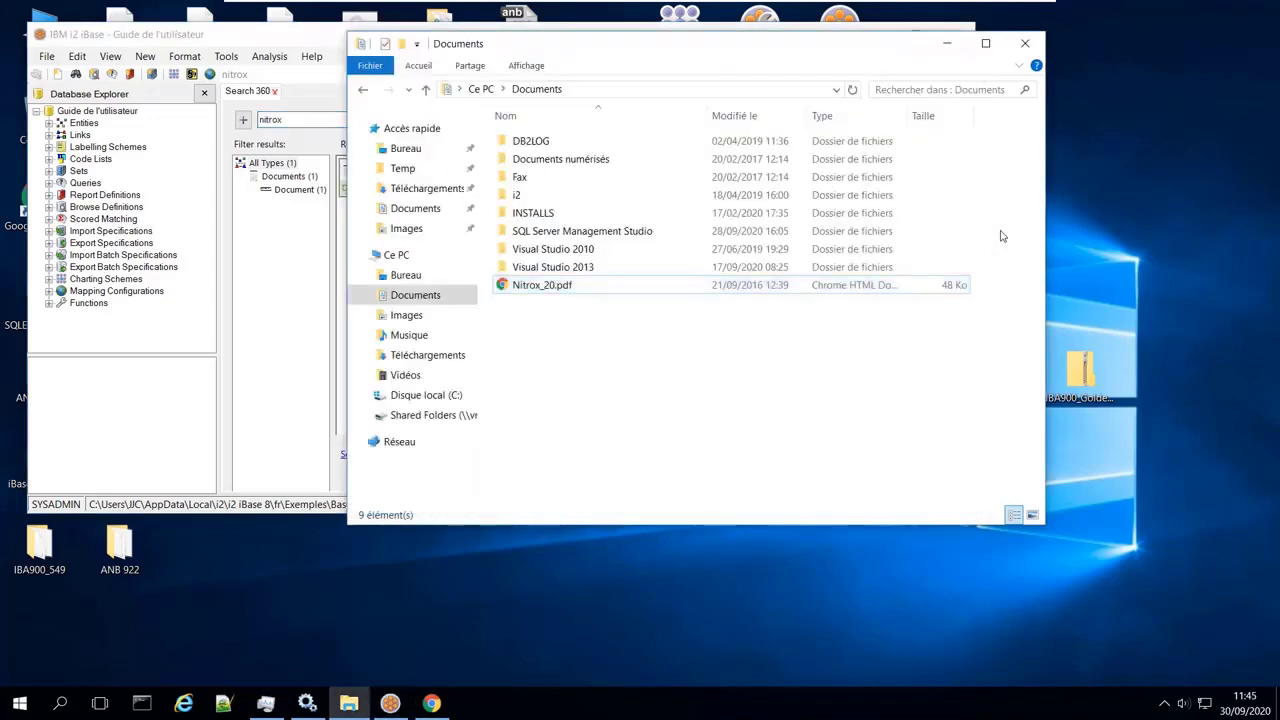
double_click(530, 286)
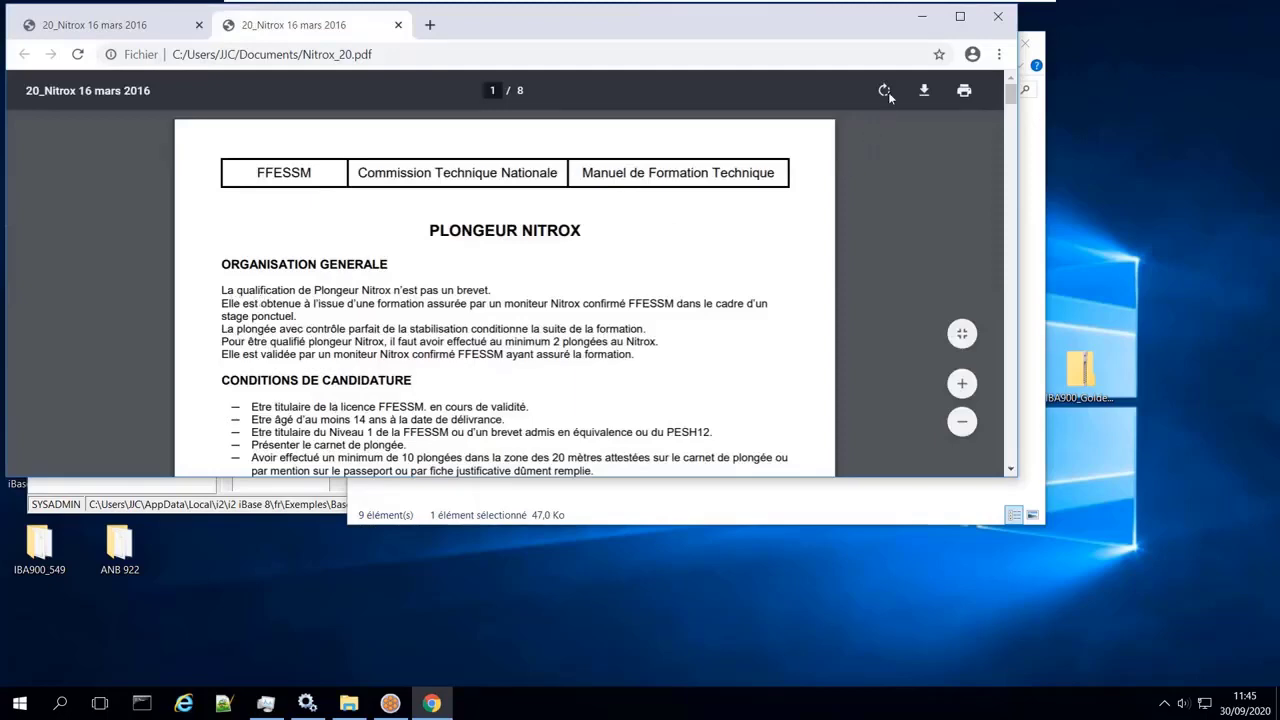
click(922, 17)
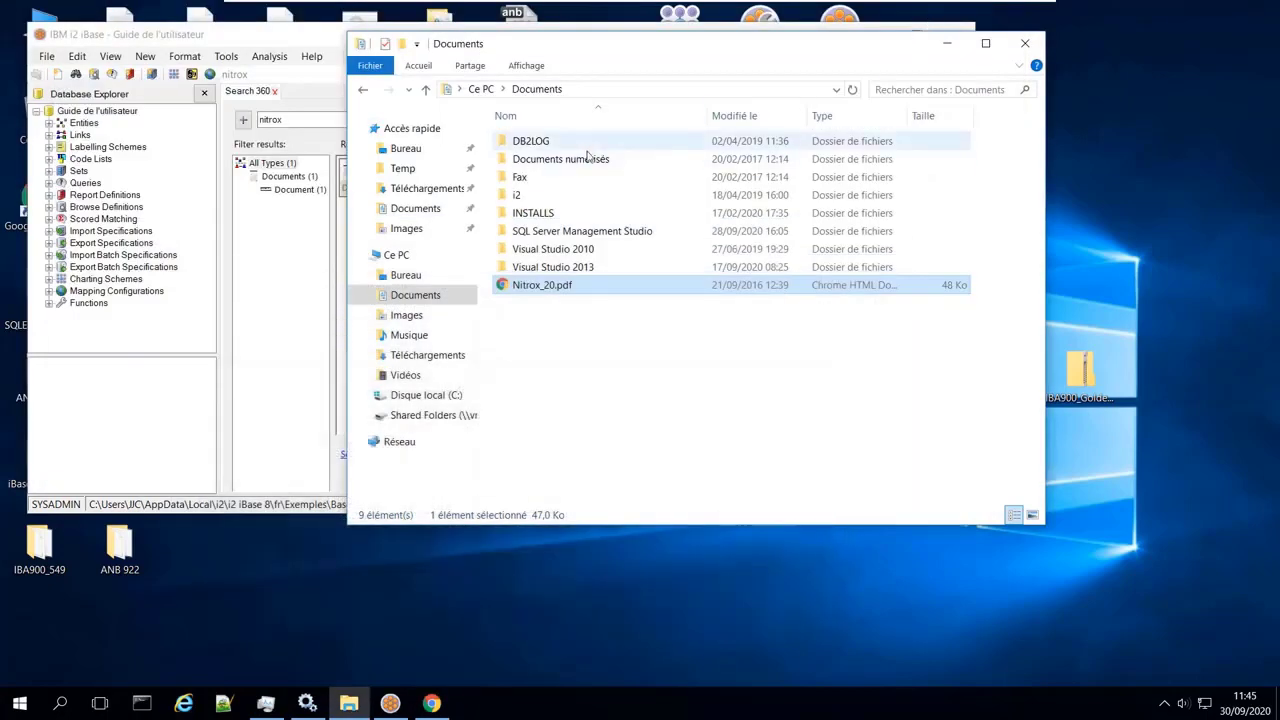
Step: Return to iBase and run a Search 360 query for "plongeur"
click(270, 56)
text(plongeur)
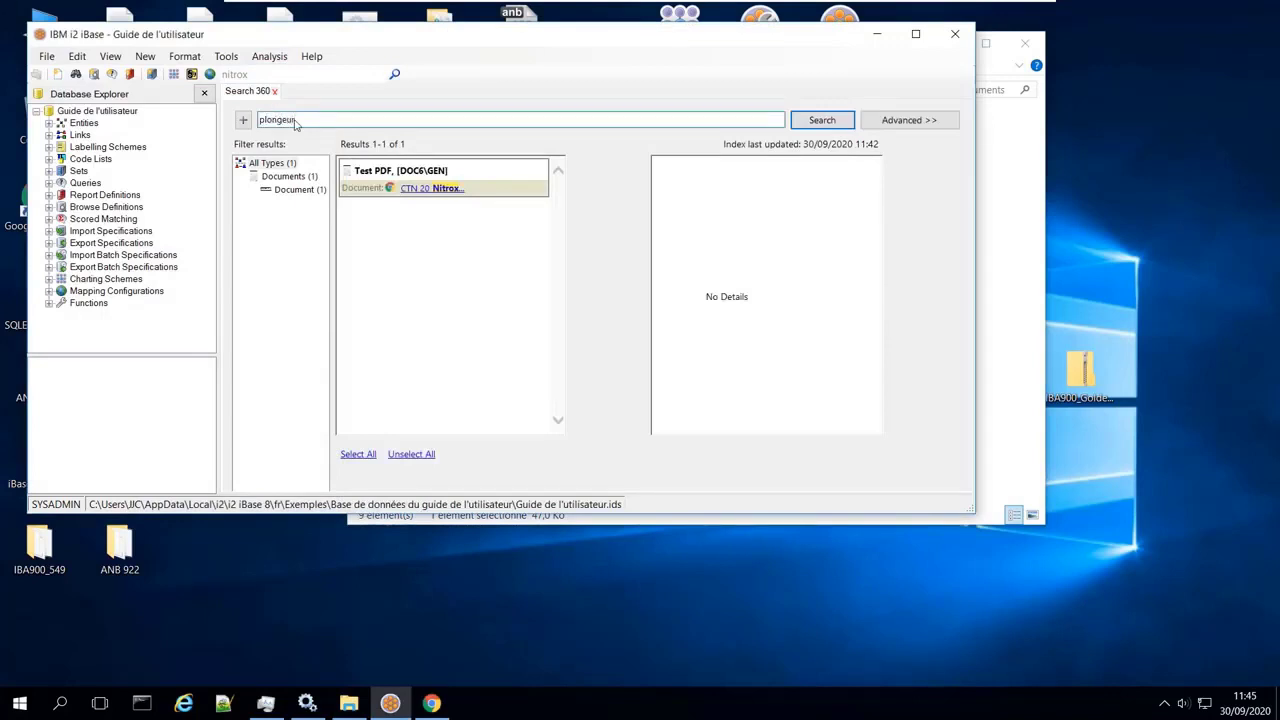
key(Return)
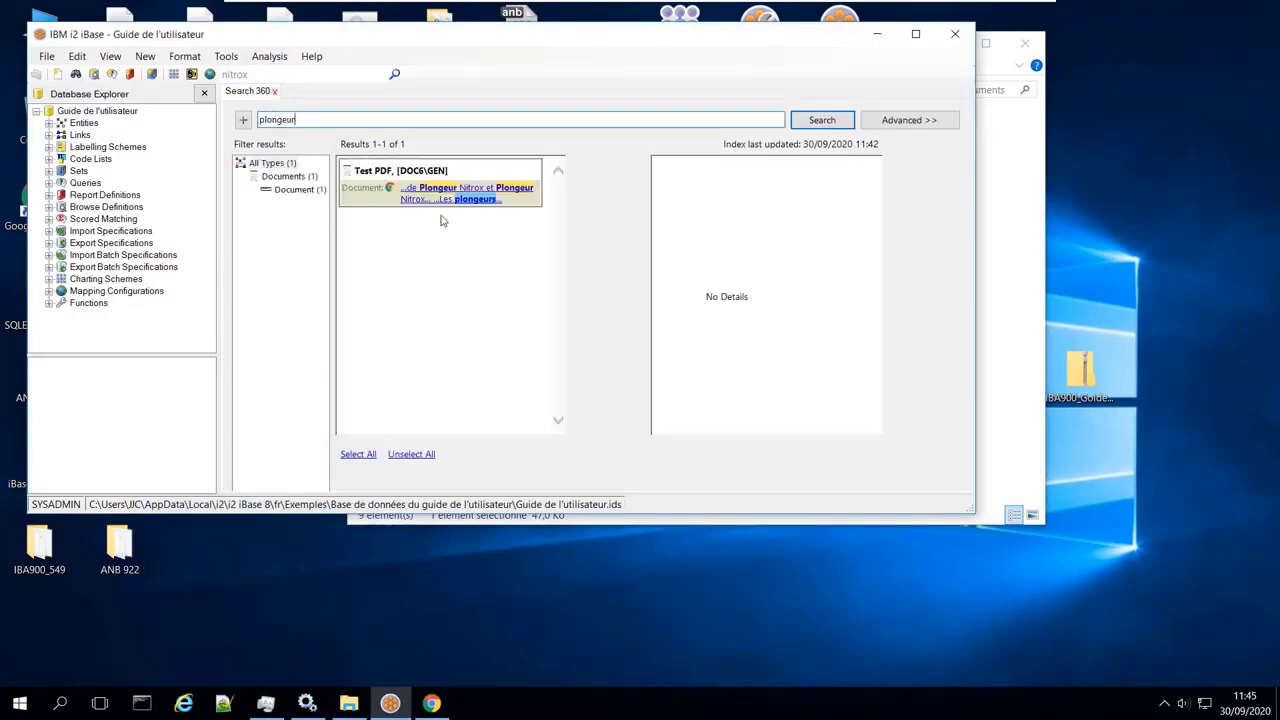